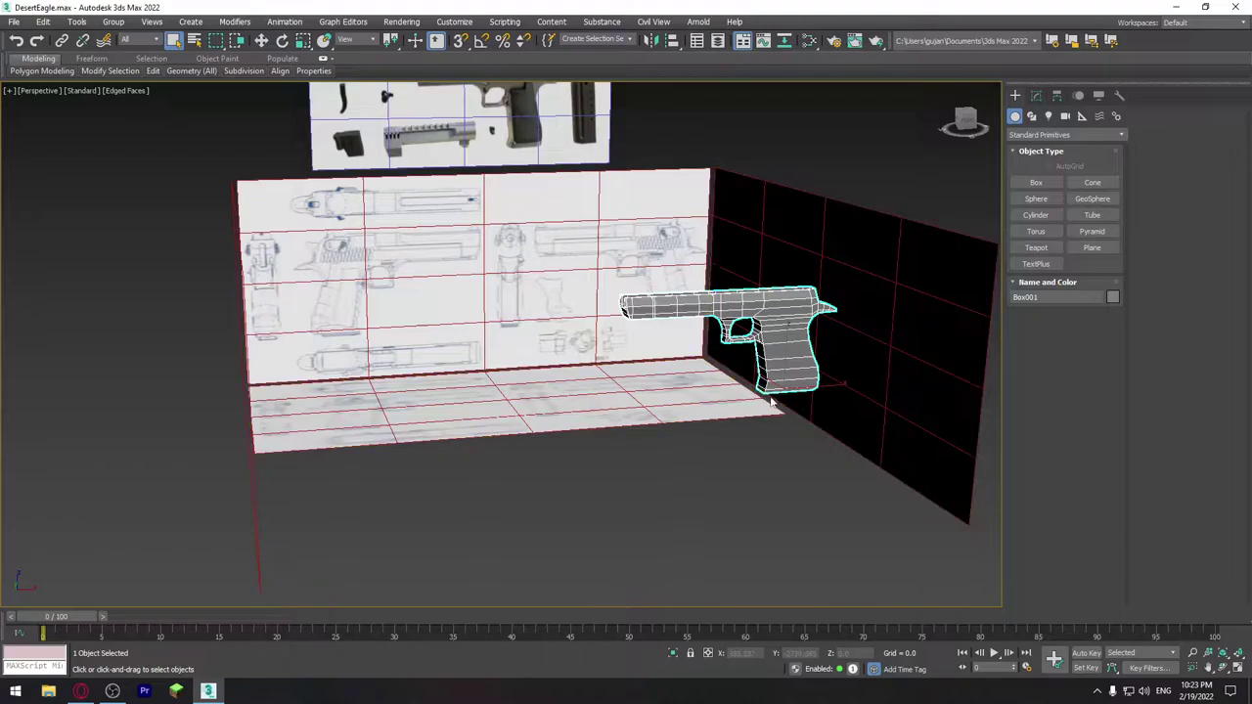
Frame the blueprints in four views, then maximize the Left view zoomed on the grip.
{"action": "scroll", "coordinate": [763, 405], "scroll_direction": "up", "scroll_amount": 5}
{"action": "mouse_move", "coordinate": [724, 357]}
{"action": "middle_mouse_down", "text": "alt"}
{"action": "mouse_move", "coordinate": [783, 349]}
{"action": "mouse_move", "coordinate": [703, 236]}
{"action": "middle_mouse_up", "text": "alt"}
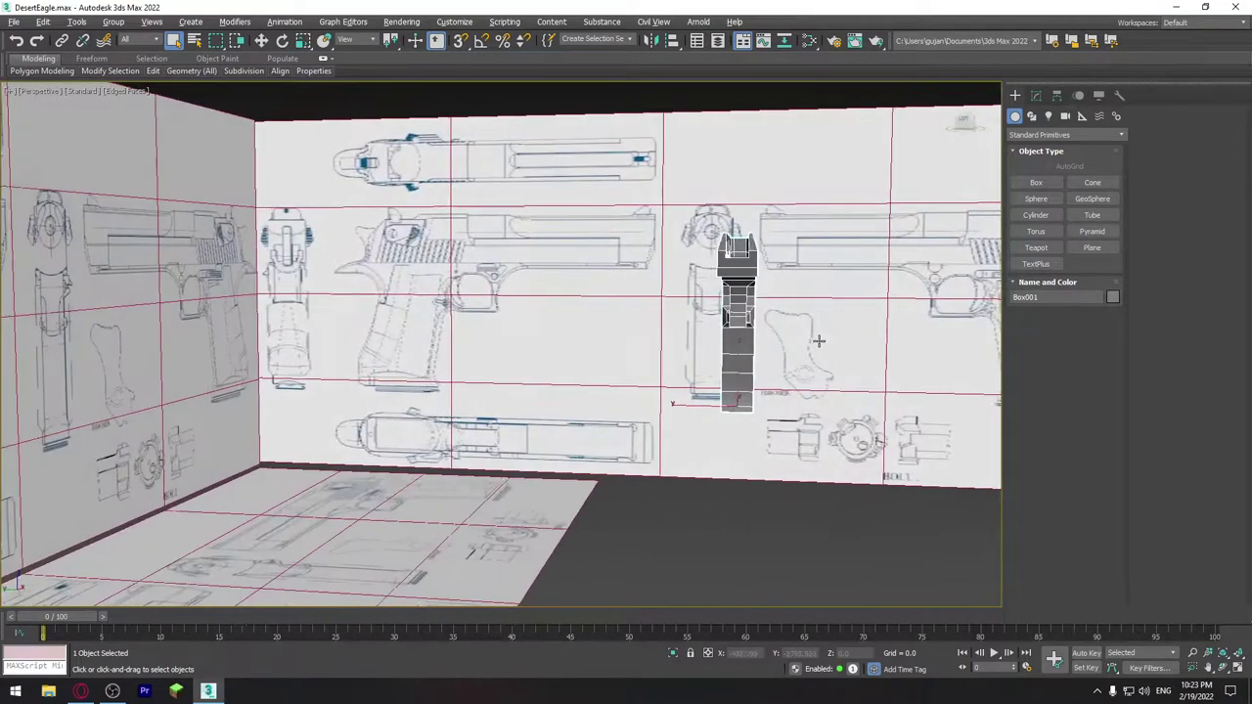
{"action": "middle_click_drag", "start_coordinate": [794, 304], "coordinate": [743, 371], "text": "alt"}
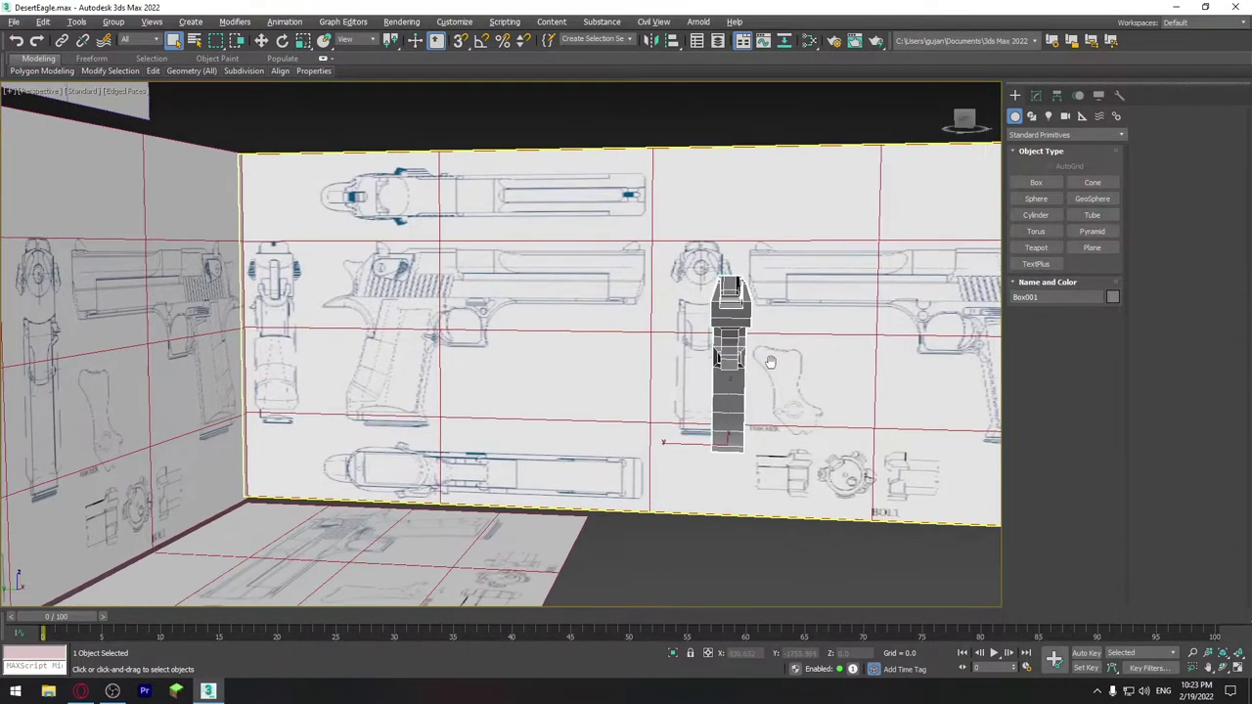
{"action": "key", "text": "w"}
{"action": "key", "text": "q"}
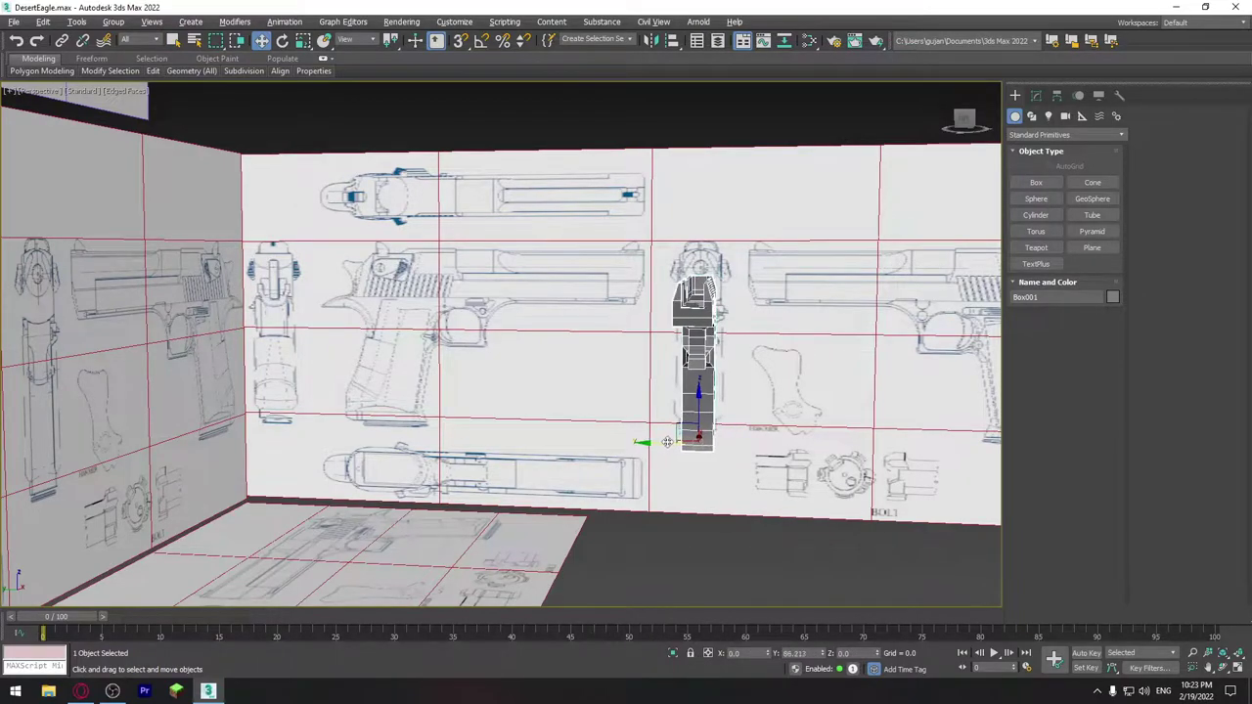
{"action": "key", "text": "alt+w"}
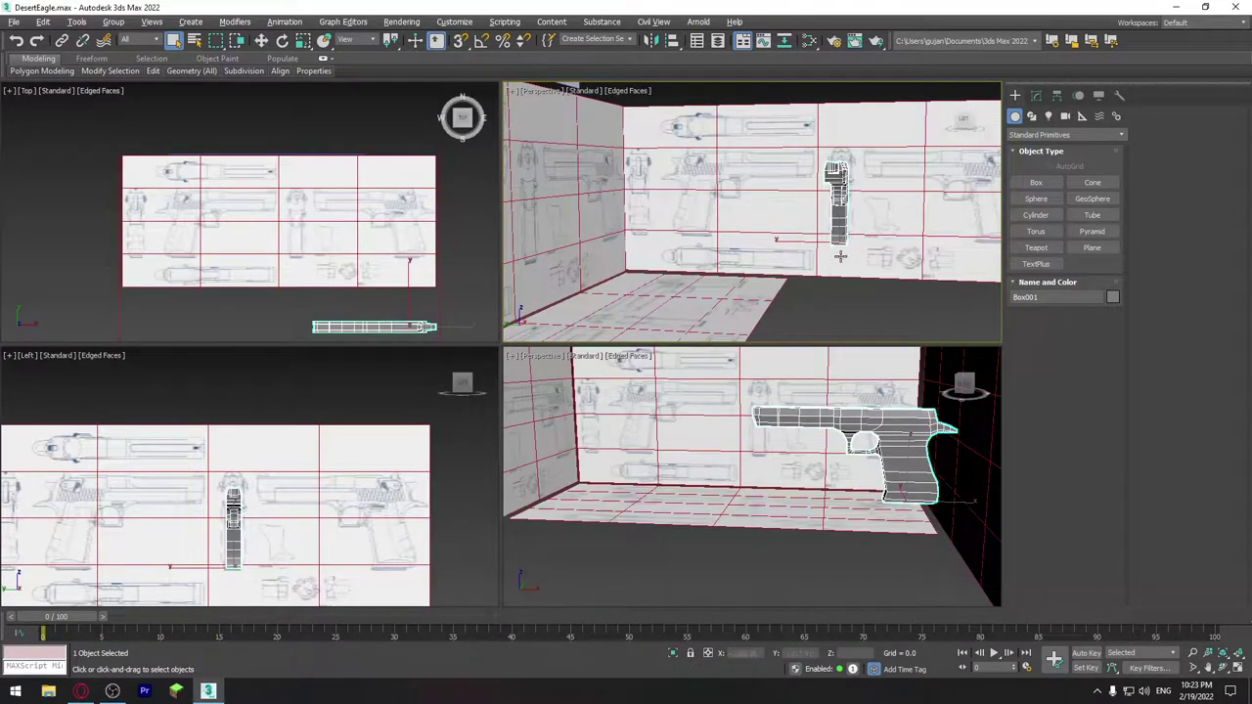
{"action": "middle_click_drag", "start_coordinate": [291, 254], "coordinate": [268, 218]}
{"action": "middle_click_drag", "start_coordinate": [267, 525], "coordinate": [287, 519]}
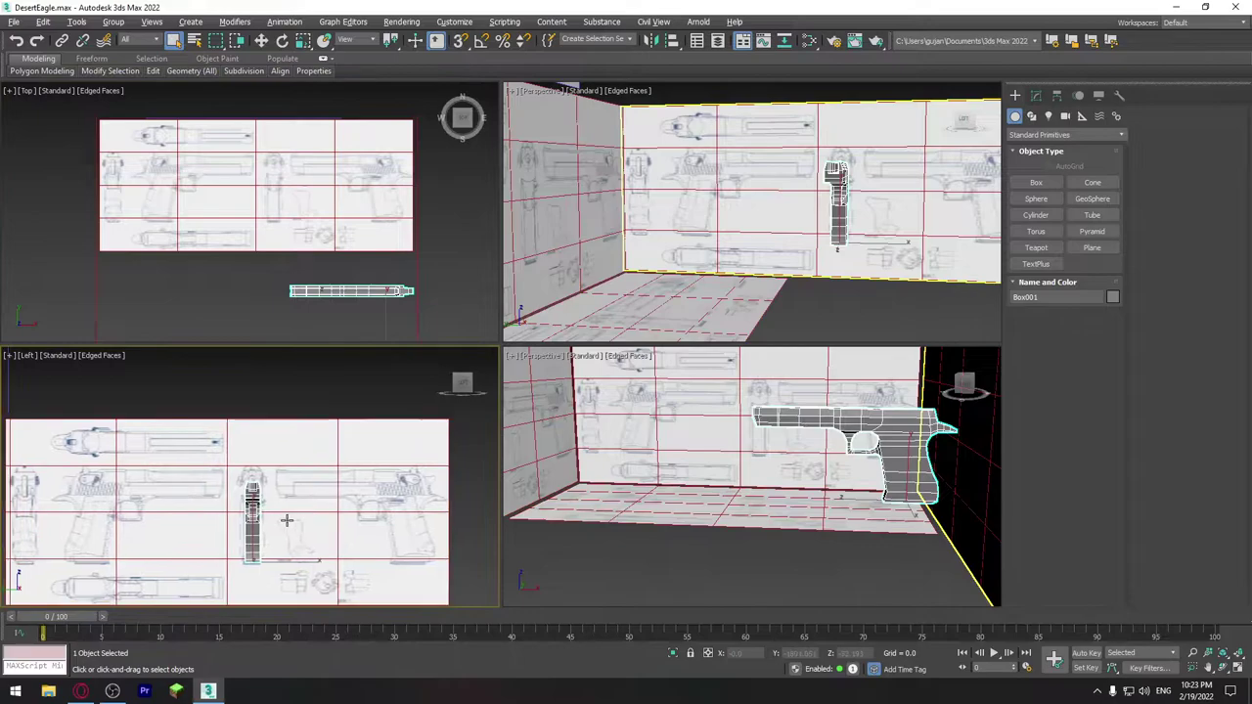
{"action": "key", "text": "alt+w"}
{"action": "scroll", "coordinate": [626, 361], "scroll_direction": "down", "scroll_amount": 1}
{"action": "scroll", "coordinate": [590, 329], "scroll_direction": "up", "scroll_amount": 3}
{"action": "scroll", "coordinate": [551, 333], "scroll_direction": "up", "scroll_amount": 2}
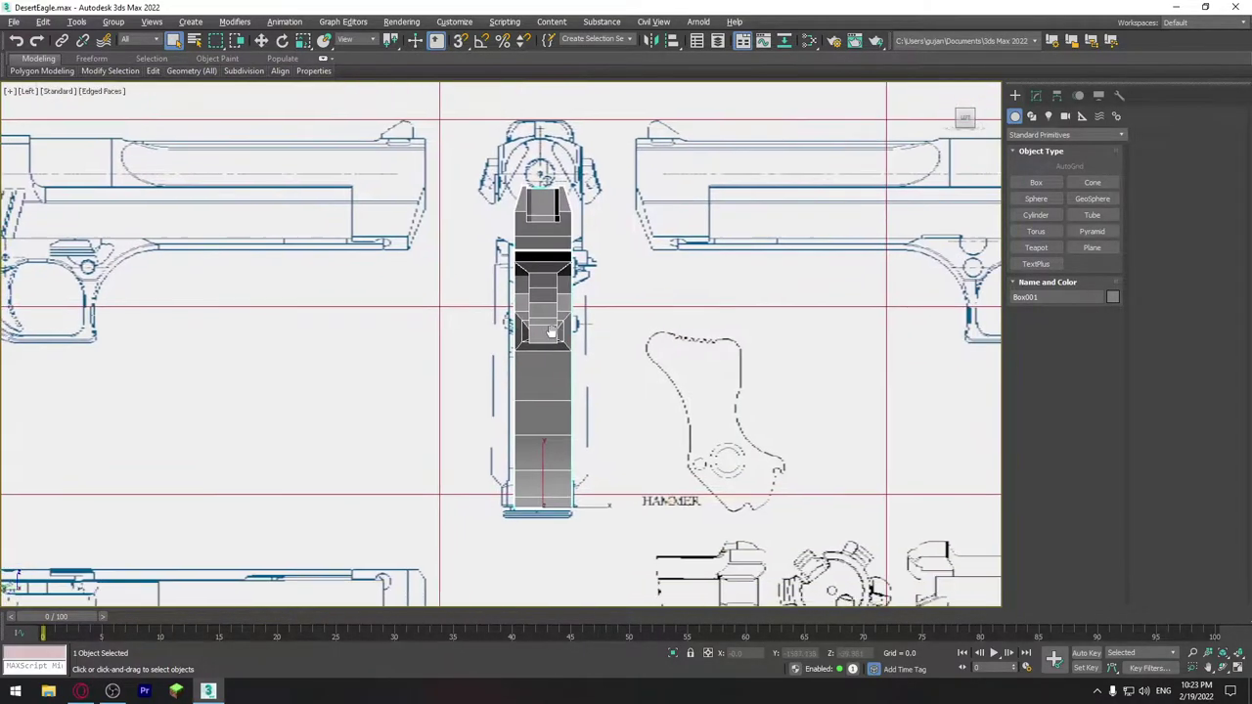
{"action": "middle_click_drag", "start_coordinate": [550, 333], "coordinate": [559, 332]}
Nudge the gun model slightly along X to line it up with the rear-view blueprint.
{"action": "key", "text": "w"}
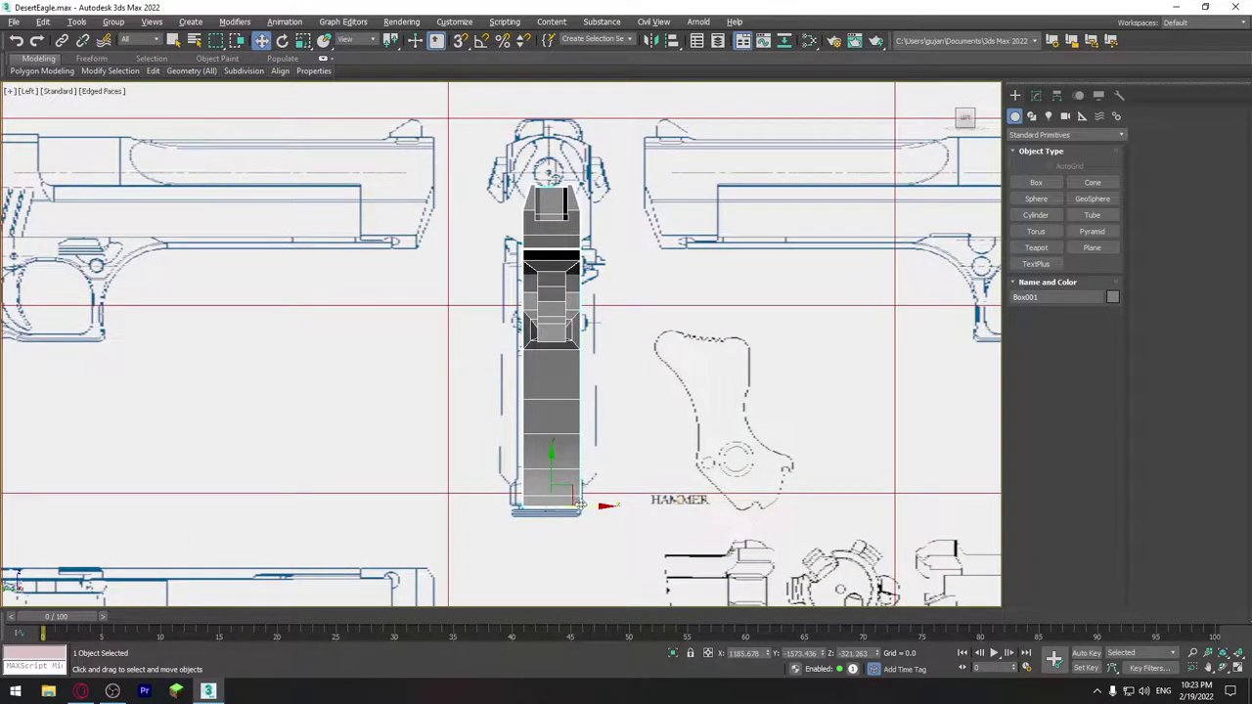
{"action": "left_click_drag", "start_coordinate": [581, 504], "coordinate": [581, 504]}
{"action": "middle_click_drag", "start_coordinate": [567, 407], "coordinate": [581, 441]}
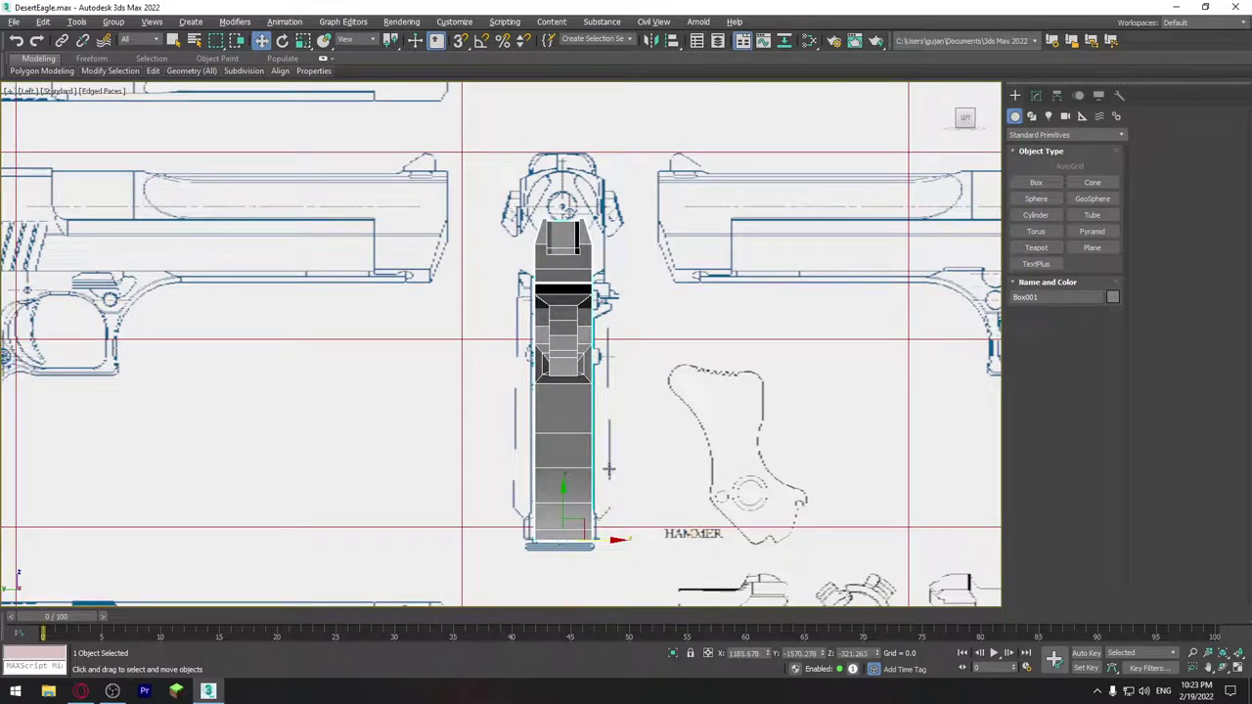
Select all the gun mesh's vertices and scale them to about 105% along X.
{"action": "left_click", "coordinate": [1036, 95]}
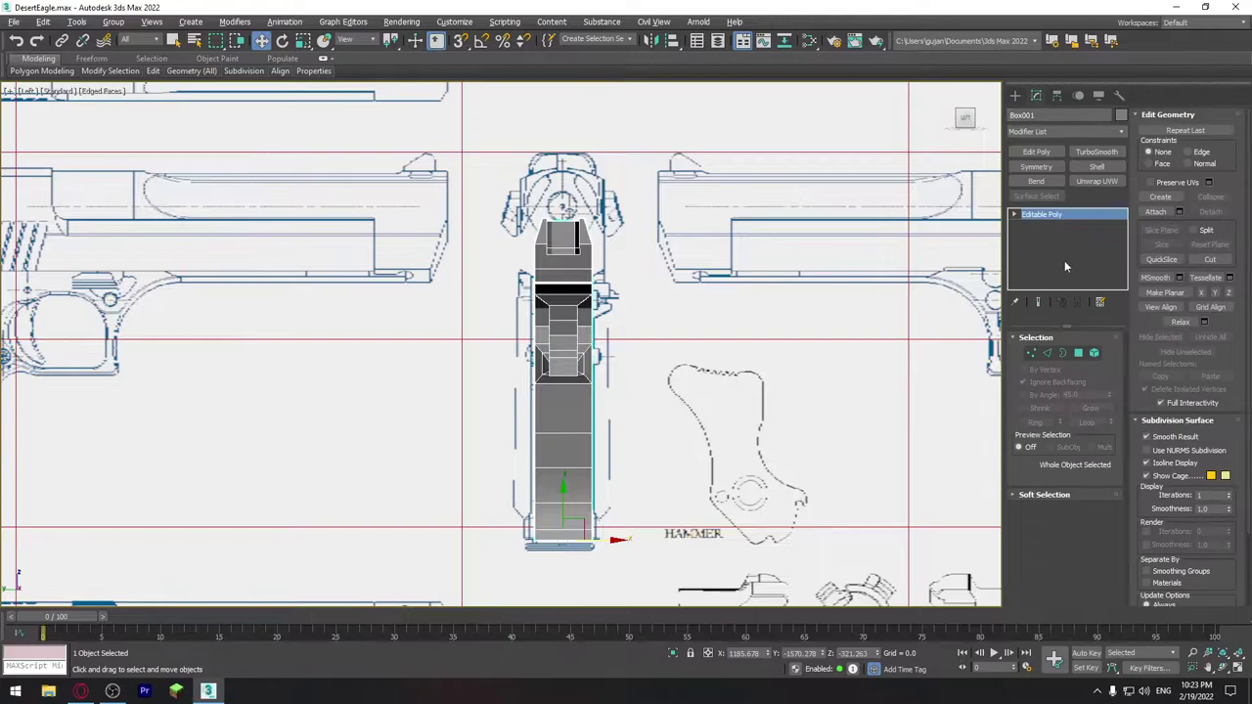
{"action": "left_click", "coordinate": [1030, 355]}
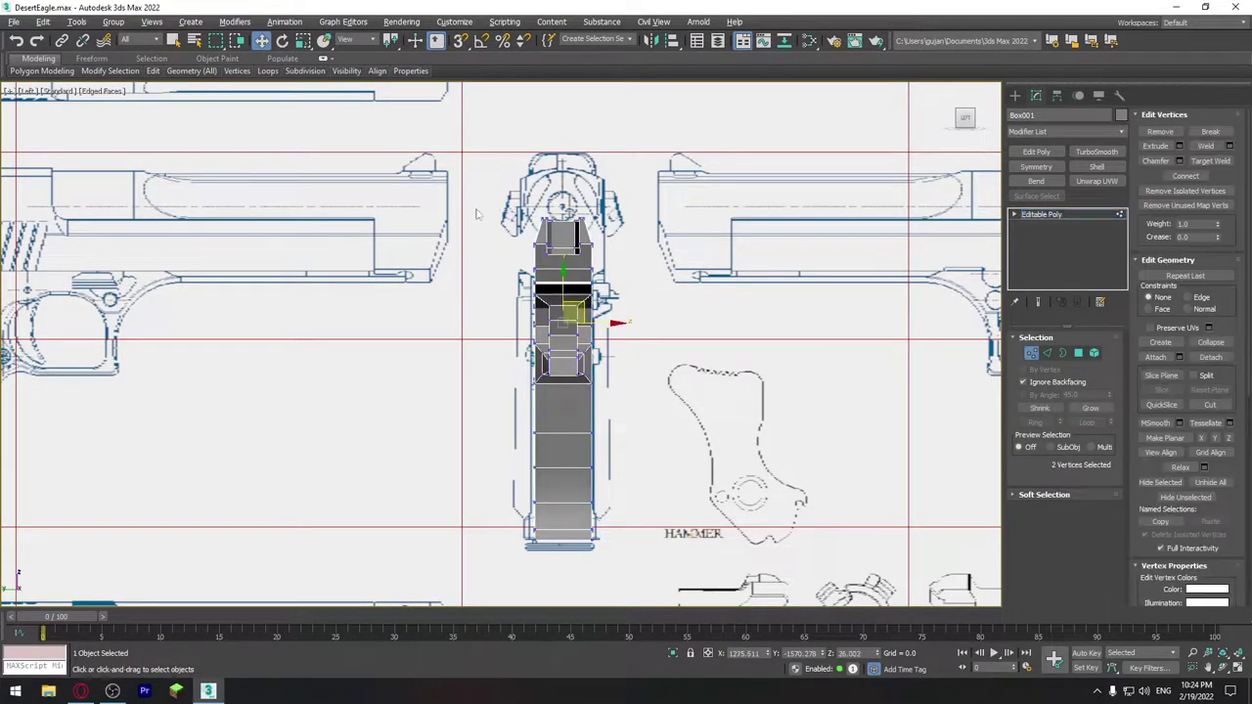
{"action": "left_click_drag", "start_coordinate": [694, 510], "coordinate": [695, 510]}
{"action": "key", "text": "r"}
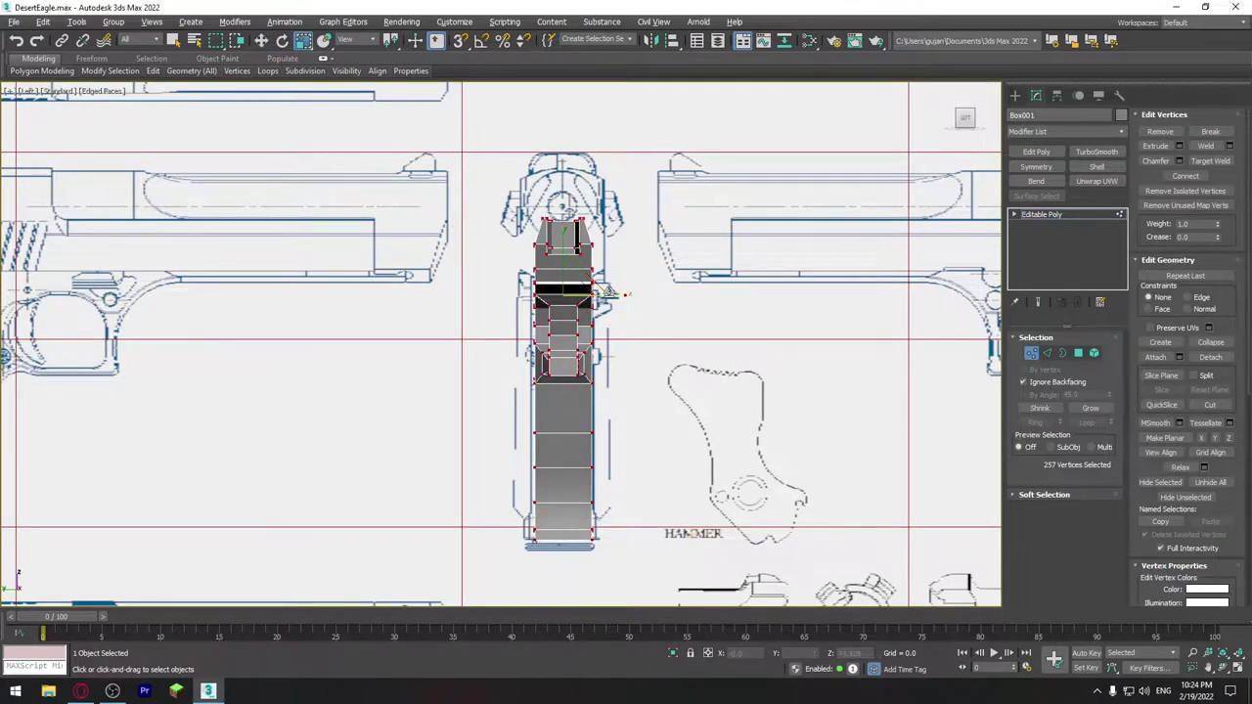
{"action": "left_click_drag", "start_coordinate": [608, 291], "coordinate": [614, 294]}
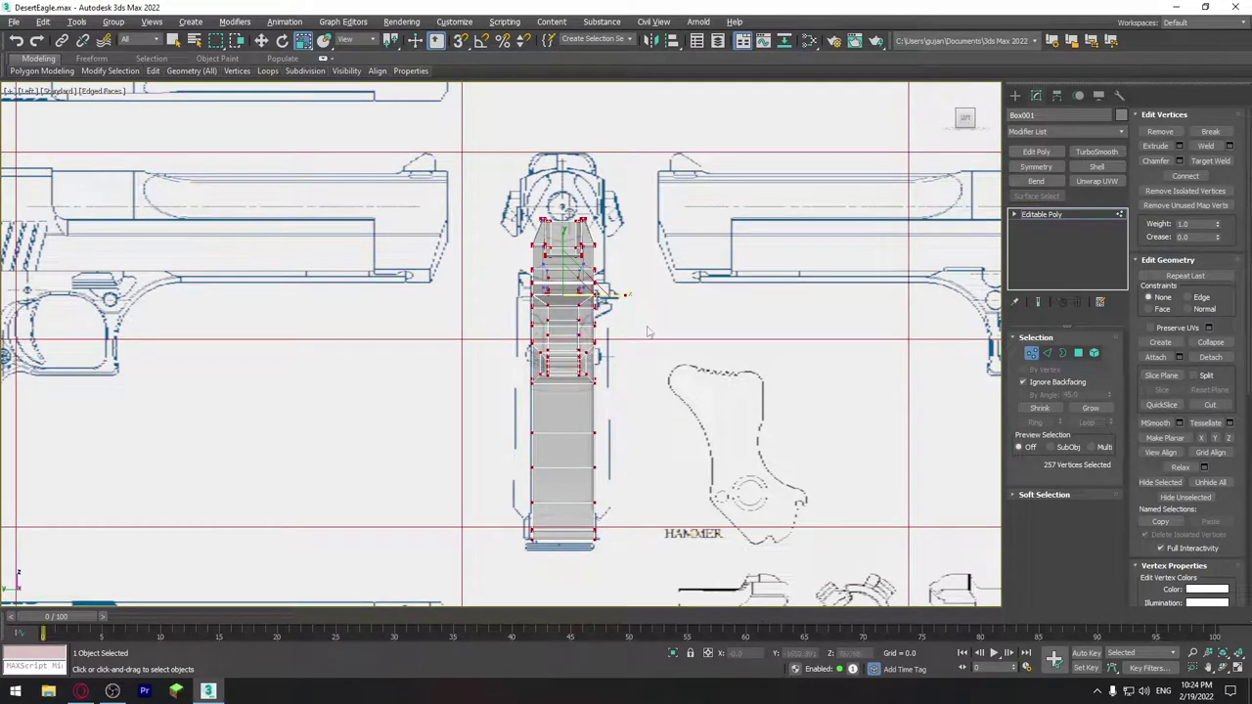
Clear the vertex selection and orbit the perspective view back toward the blueprint wall.
{"action": "key", "text": "p"}
{"action": "middle_click_drag", "start_coordinate": [673, 383], "coordinate": [644, 368], "text": "alt"}
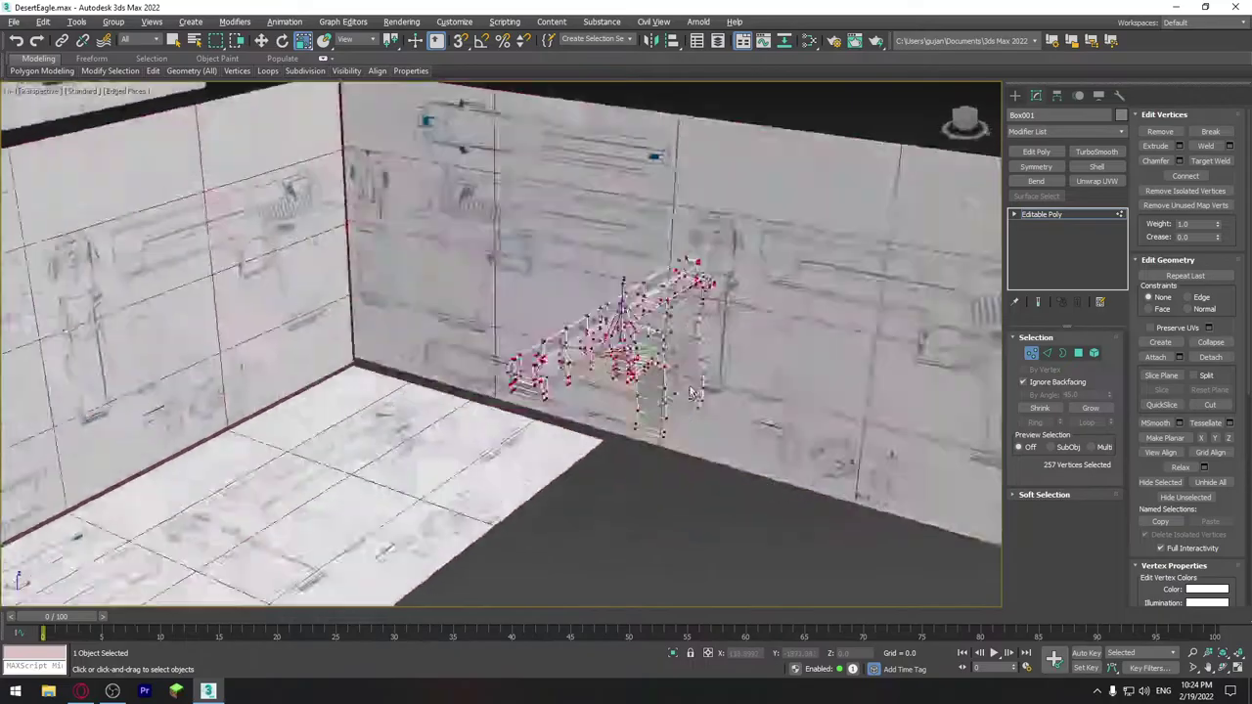
{"action": "left_click", "coordinate": [644, 364]}
{"action": "mouse_move", "coordinate": [790, 307]}
{"action": "middle_mouse_down", "text": "alt"}
{"action": "mouse_move", "coordinate": [817, 389]}
{"action": "mouse_move", "coordinate": [734, 401]}
{"action": "mouse_move", "coordinate": [769, 387]}
{"action": "mouse_move", "coordinate": [861, 395]}
{"action": "mouse_move", "coordinate": [919, 372]}
{"action": "middle_mouse_up", "text": "alt"}
Show the Front view with the gun mesh see-through.
{"action": "left_click", "coordinate": [1015, 95]}
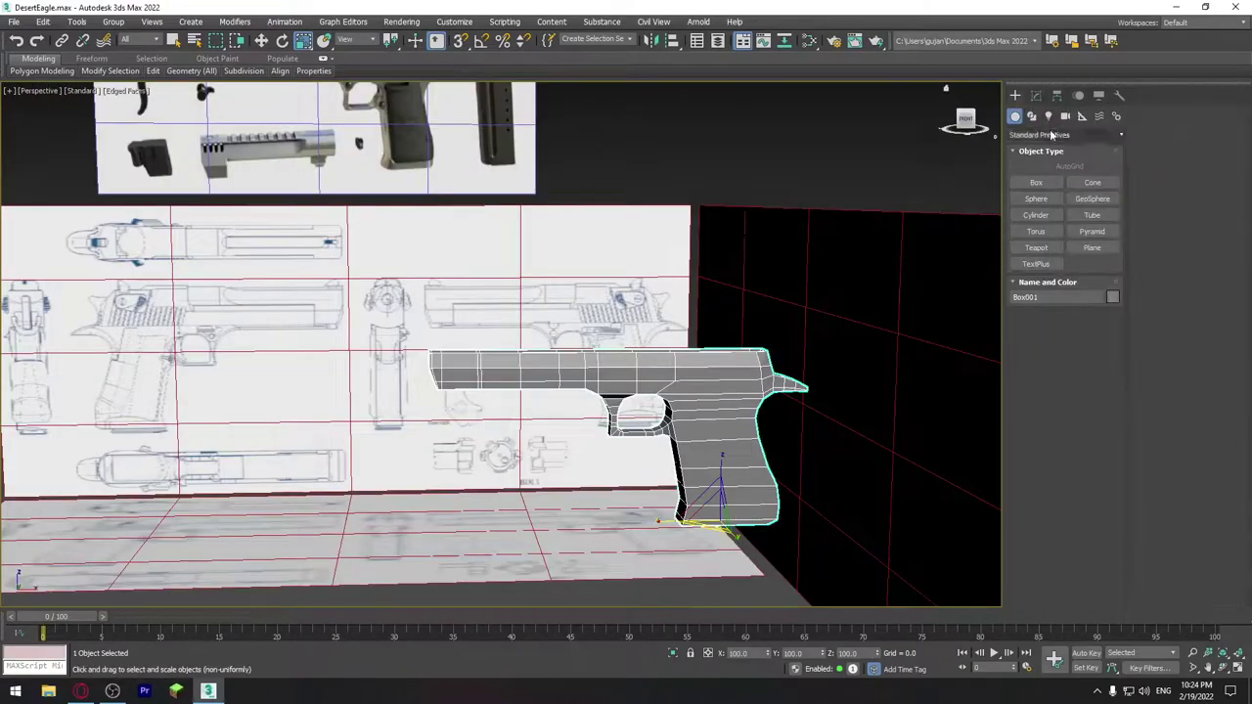
{"action": "key", "text": "r"}
{"action": "key", "text": "f"}
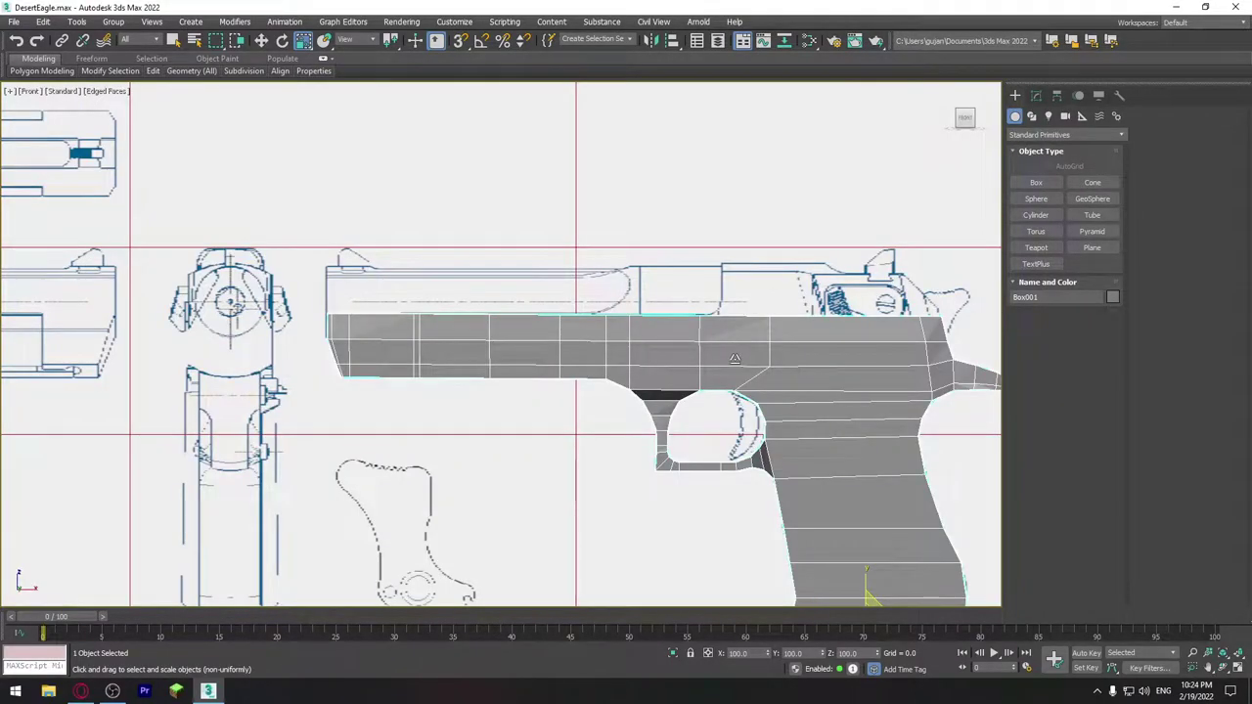
{"action": "key", "text": "alt+x"}
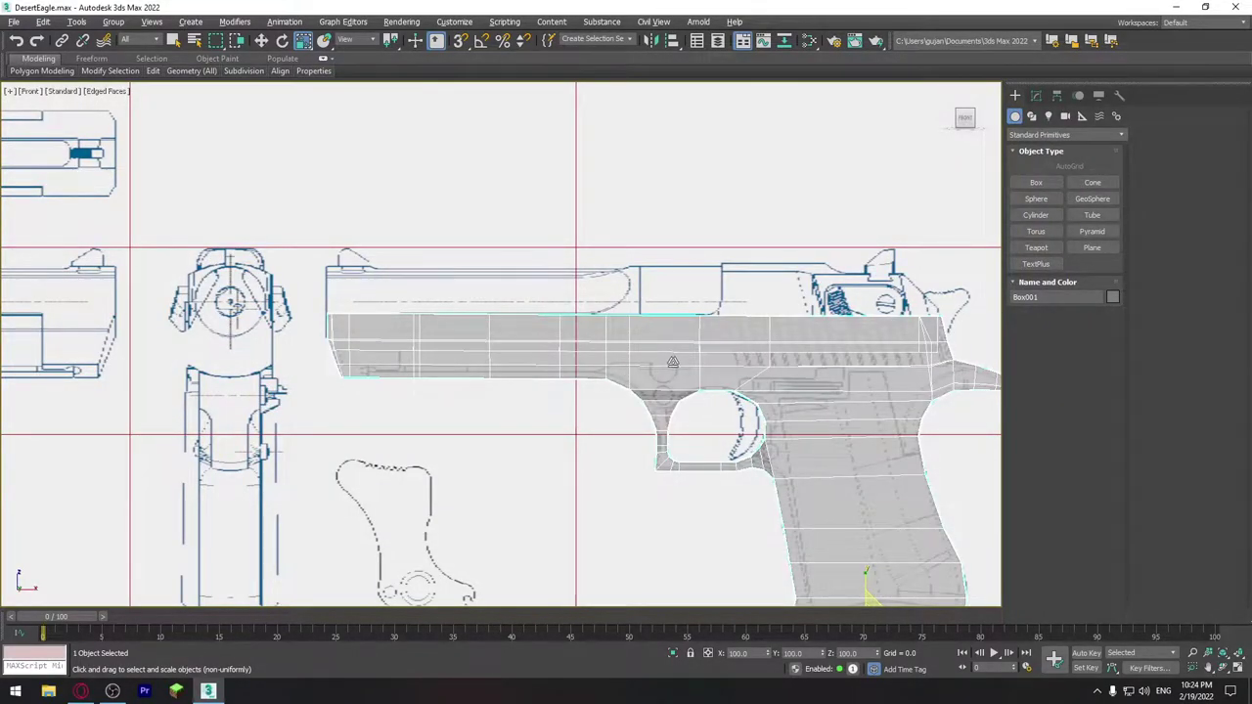
{"action": "middle_click_drag", "start_coordinate": [673, 361], "coordinate": [677, 380]}
Draw Box002, about 490.5 wide and 57.4 tall, over the upper slide.
{"action": "left_click", "coordinate": [1036, 181]}
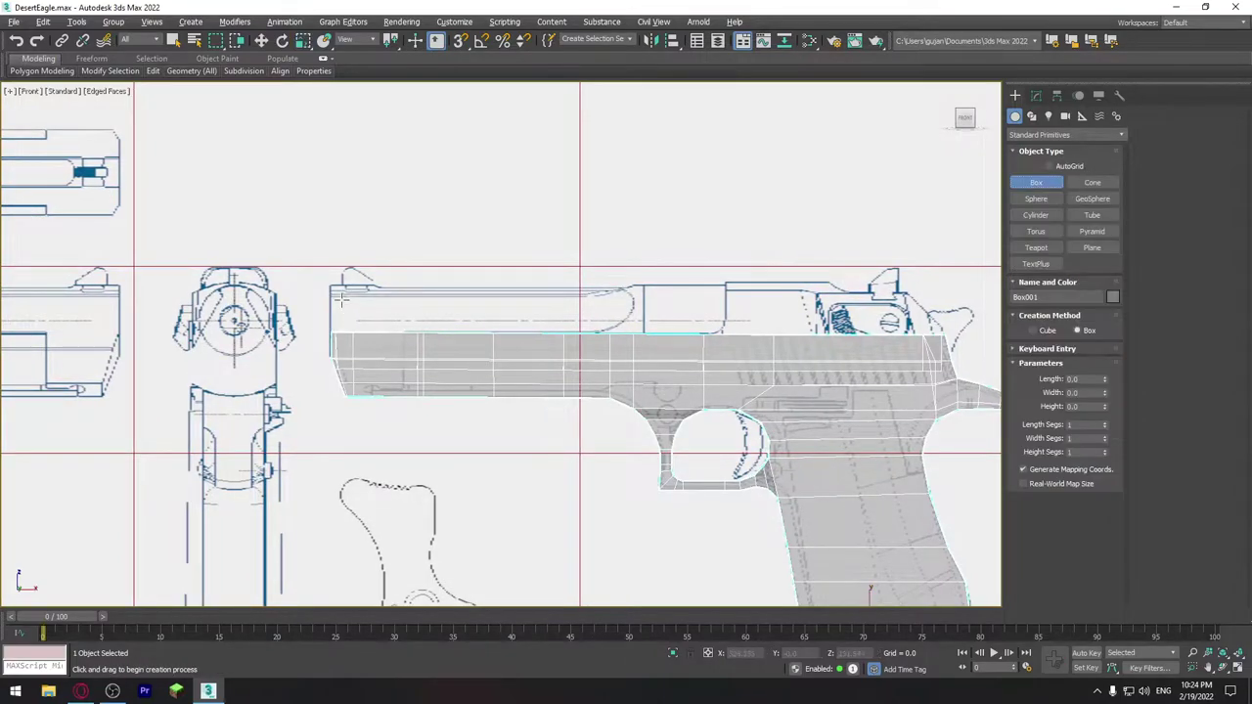
{"action": "left_click_drag", "start_coordinate": [329, 283], "coordinate": [636, 360]}
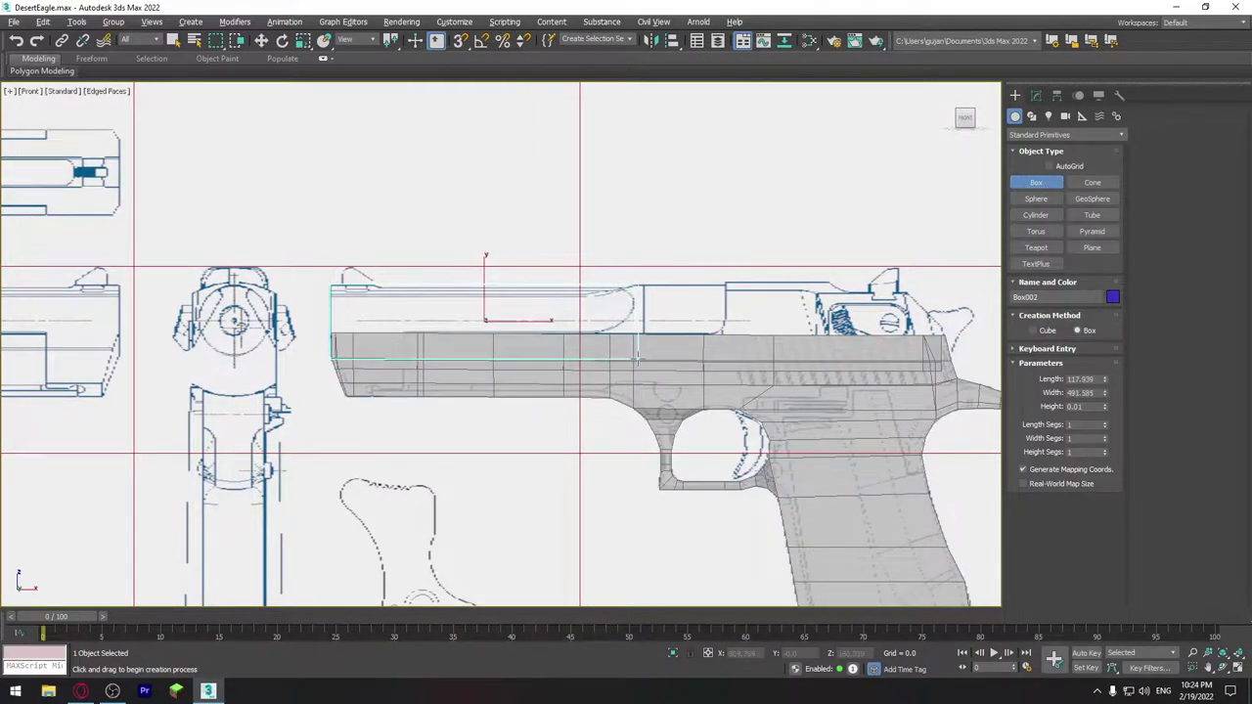
{"action": "left_click", "coordinate": [694, 398]}
{"action": "key", "text": "p"}
{"action": "mouse_move", "coordinate": [694, 398]}
{"action": "middle_mouse_down", "text": "alt"}
{"action": "mouse_move", "coordinate": [767, 411]}
{"action": "mouse_move", "coordinate": [516, 290]}
{"action": "mouse_move", "coordinate": [680, 354]}
{"action": "middle_mouse_up", "text": "alt"}
Move the right blueprint plane, Plane002, closer to the other walls.
{"action": "key", "text": "w"}
{"action": "scroll", "coordinate": [676, 355], "scroll_direction": "down", "scroll_amount": 5}
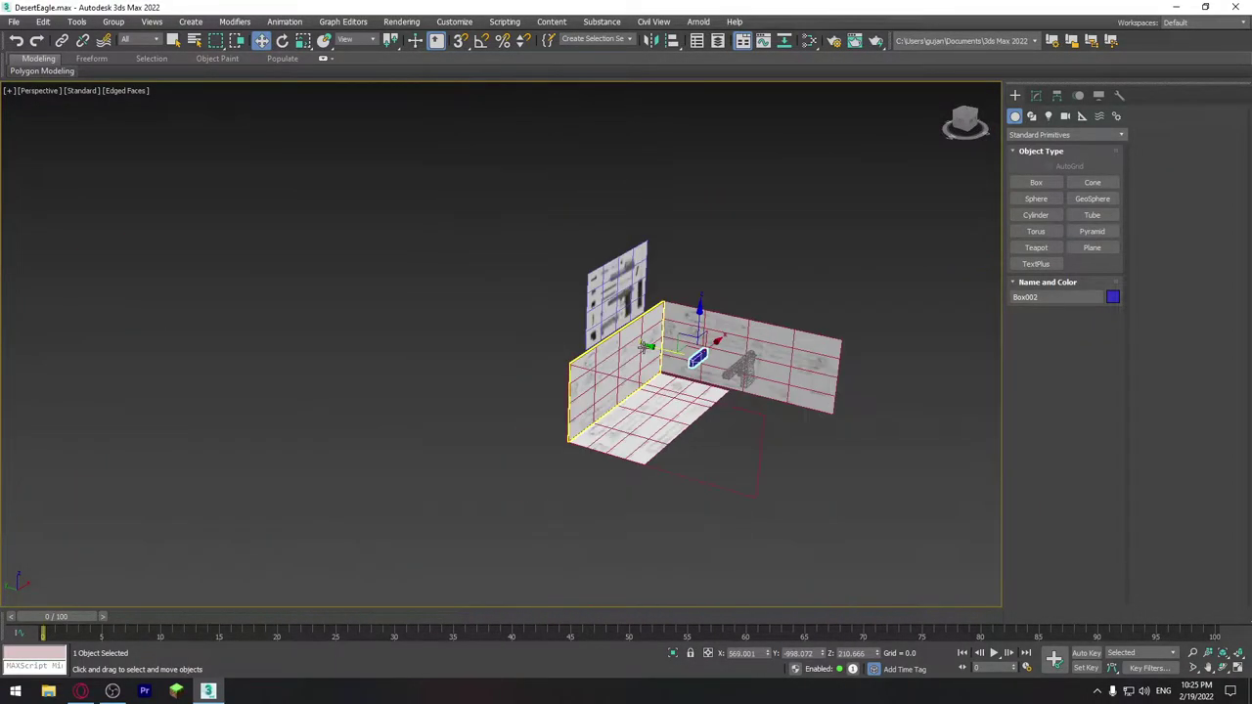
{"action": "left_click", "coordinate": [714, 365]}
{"action": "left_click_drag", "start_coordinate": [714, 365], "coordinate": [713, 365]}
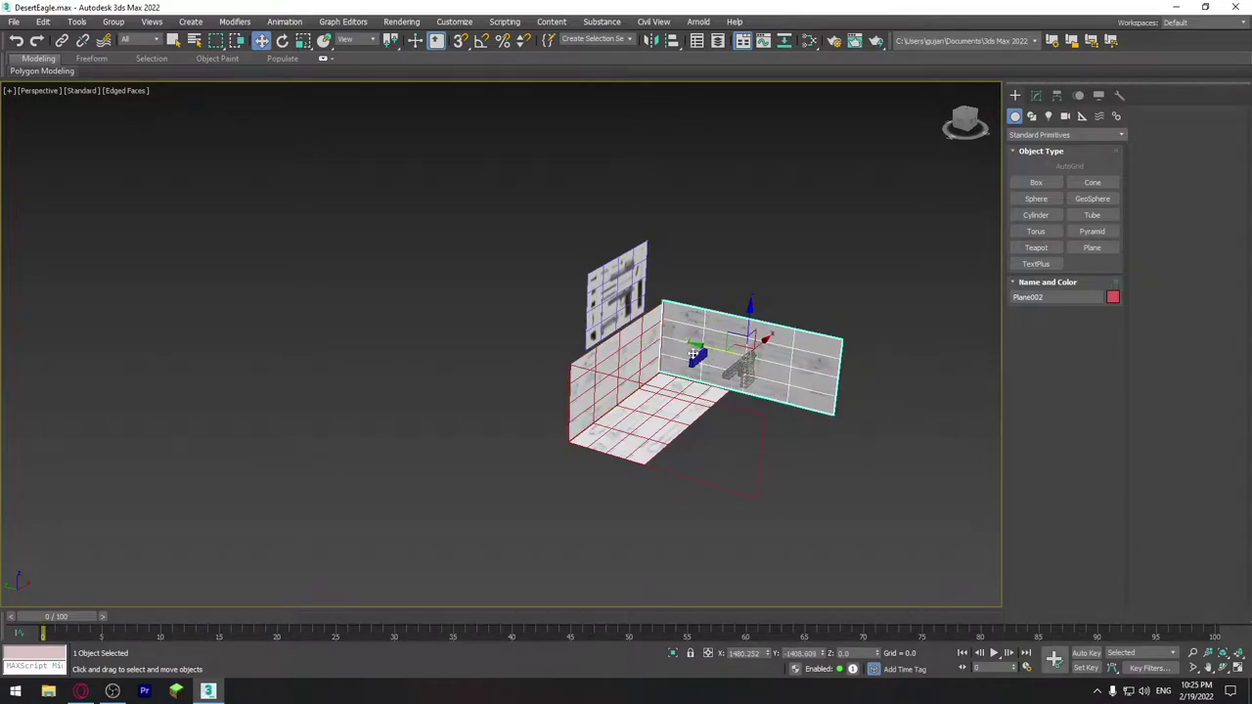
Select Box002, frame it face-on, and try adjusting its width.
{"action": "left_click", "coordinate": [703, 350]}
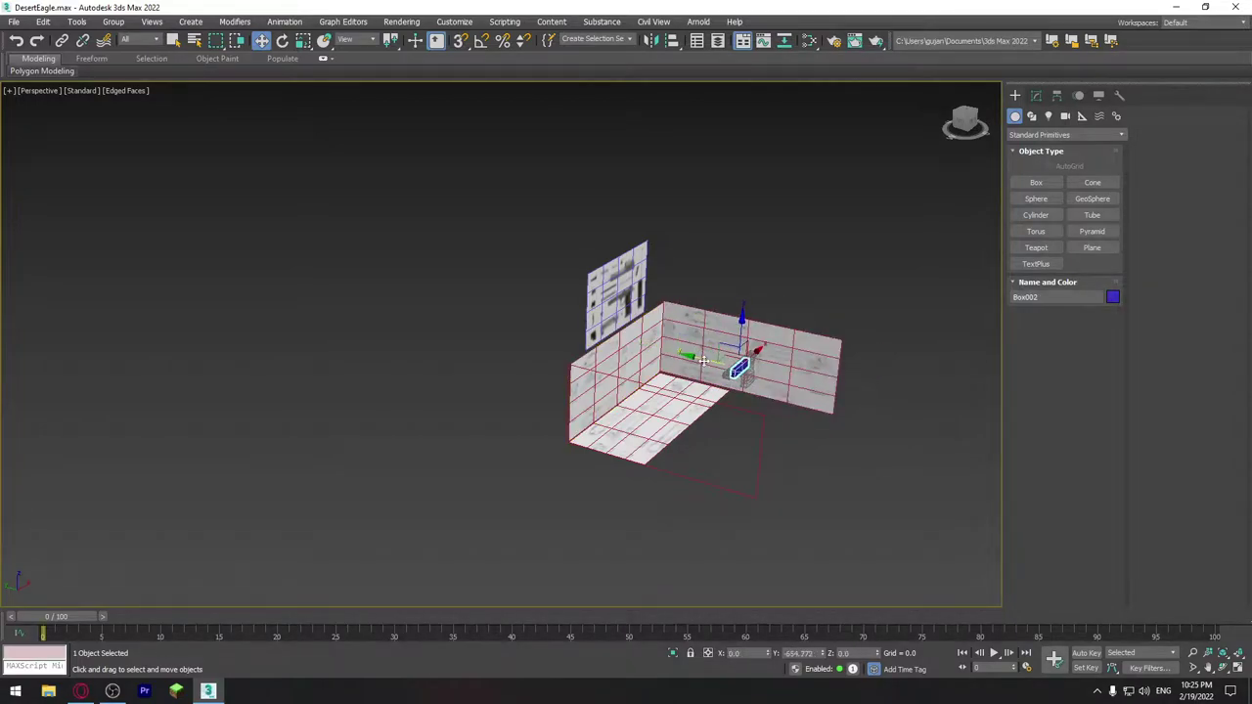
{"action": "key", "text": "z"}
{"action": "middle_click_drag", "start_coordinate": [403, 355], "coordinate": [362, 359], "text": "alt"}
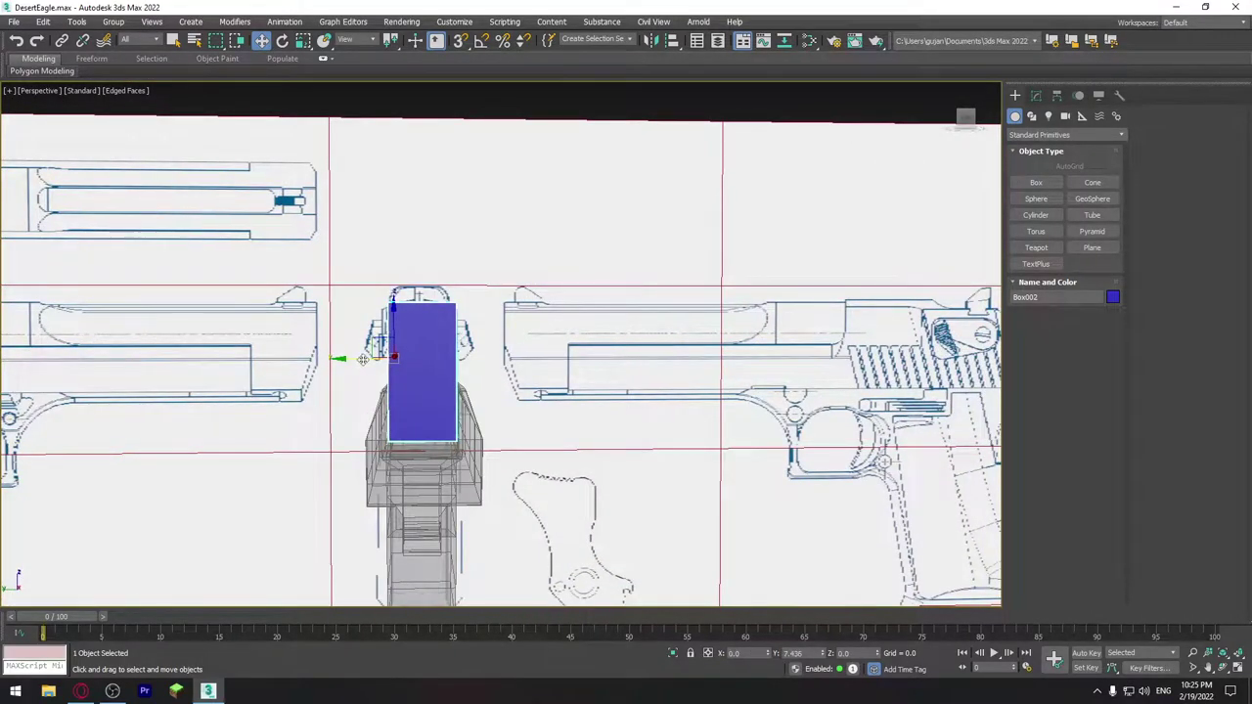
{"action": "middle_click_drag", "start_coordinate": [418, 386], "coordinate": [419, 296]}
{"action": "key", "text": "r"}
{"action": "left_click_drag", "start_coordinate": [355, 272], "coordinate": [331, 273]}
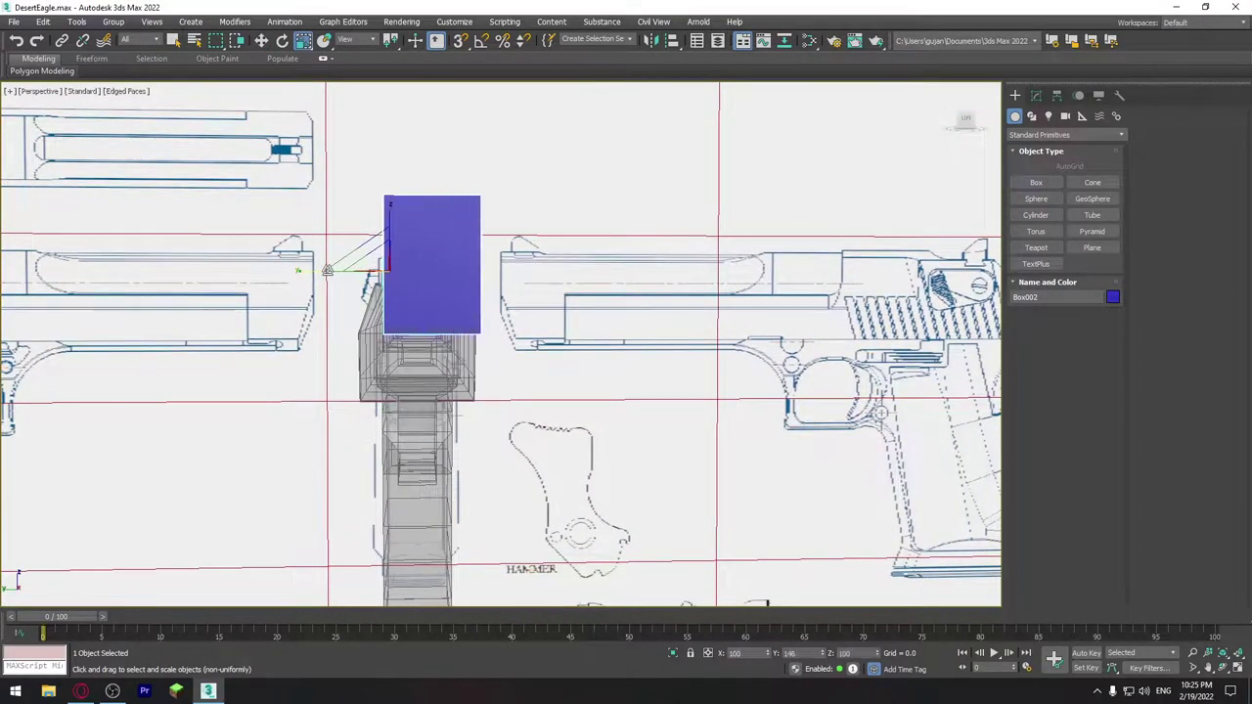
{"action": "mouse_move", "coordinate": [502, 306]}
{"action": "middle_mouse_down", "text": "alt"}
{"action": "mouse_move", "coordinate": [554, 406]}
{"action": "mouse_move", "coordinate": [471, 363]}
{"action": "middle_mouse_up", "text": "alt"}
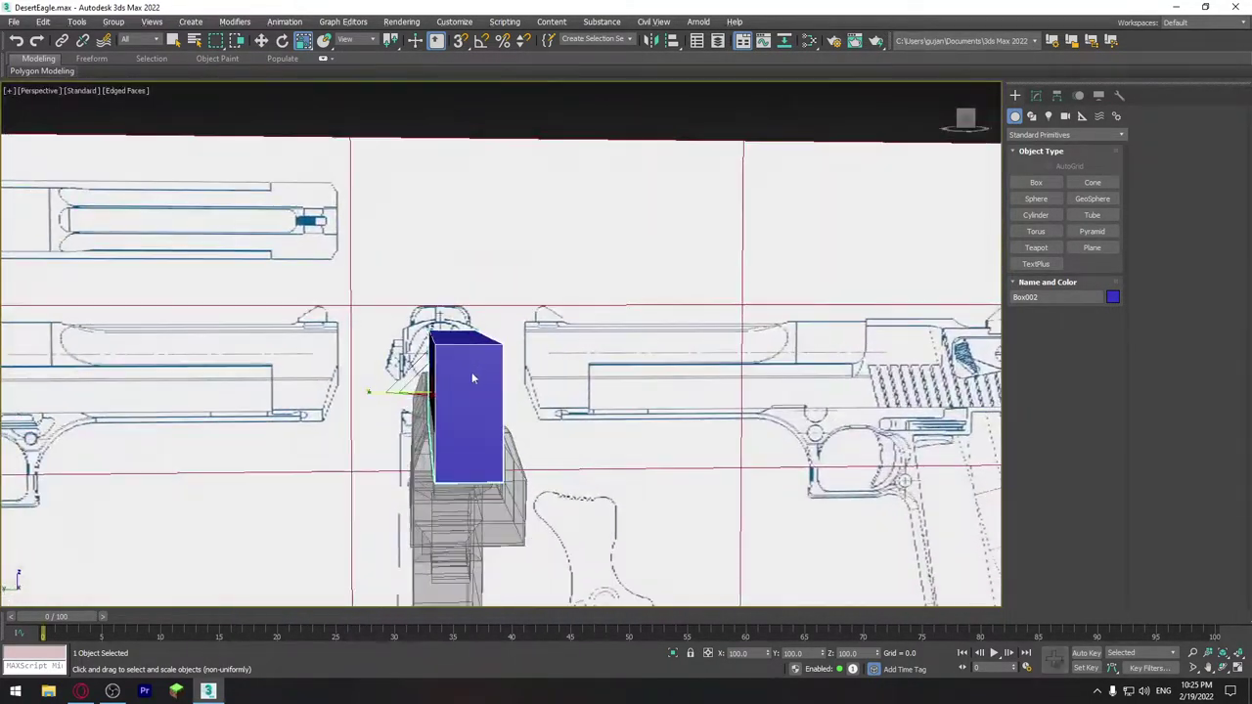
Convert Box002 to an Editable Poly, colour it grey, and enter Vertex mode.
{"action": "right_click", "coordinate": [472, 363]}
{"action": "left_click", "coordinate": [631, 511]}
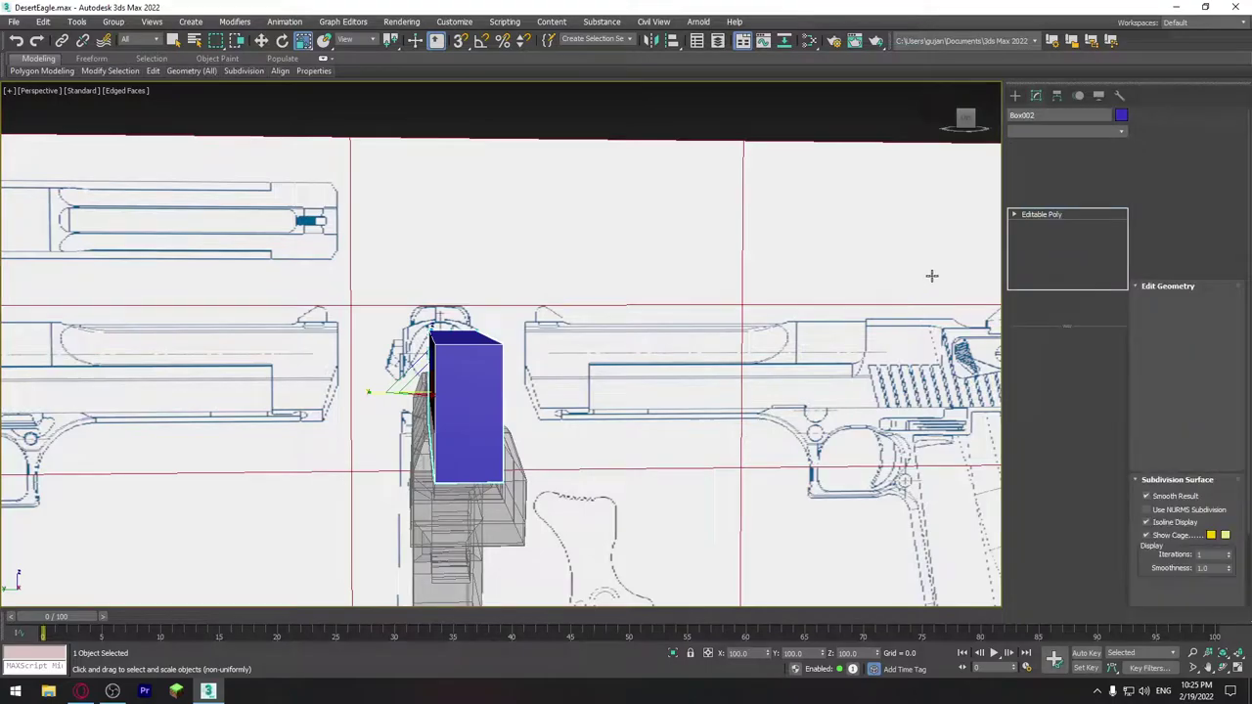
{"action": "left_click", "coordinate": [1121, 115]}
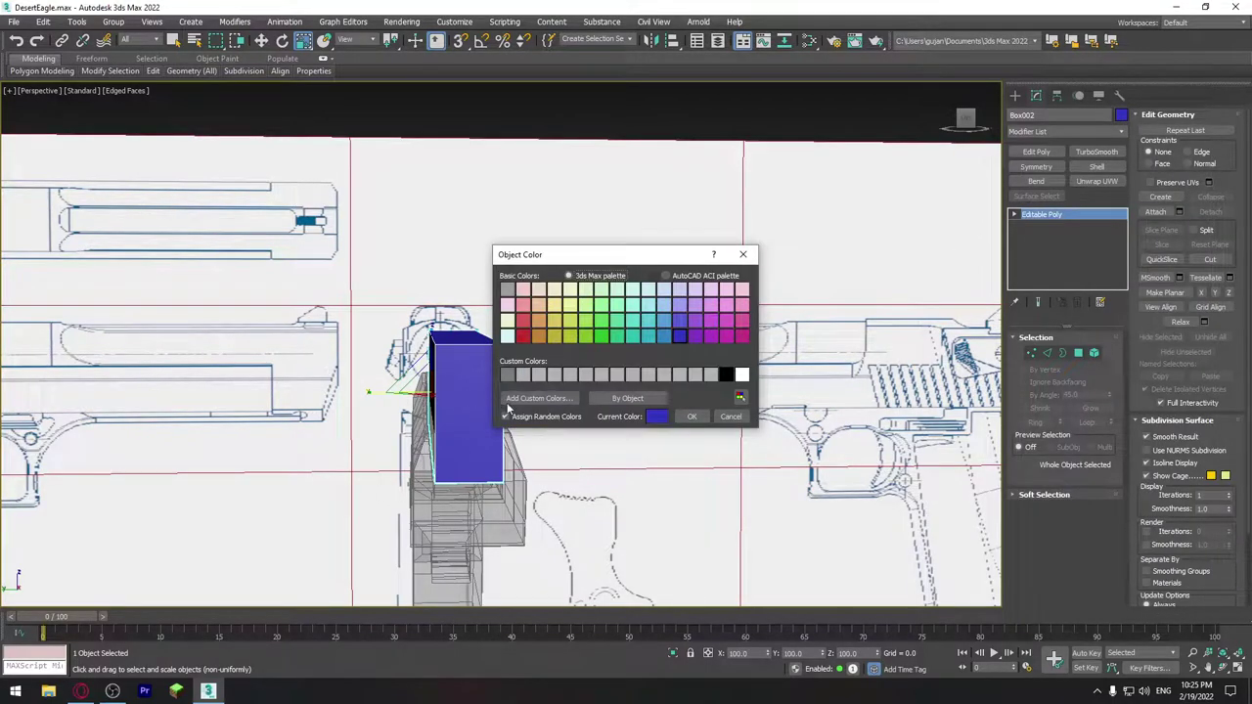
{"action": "left_click", "coordinate": [690, 417]}
{"action": "middle_click_drag", "start_coordinate": [450, 416], "coordinate": [807, 416], "text": "alt"}
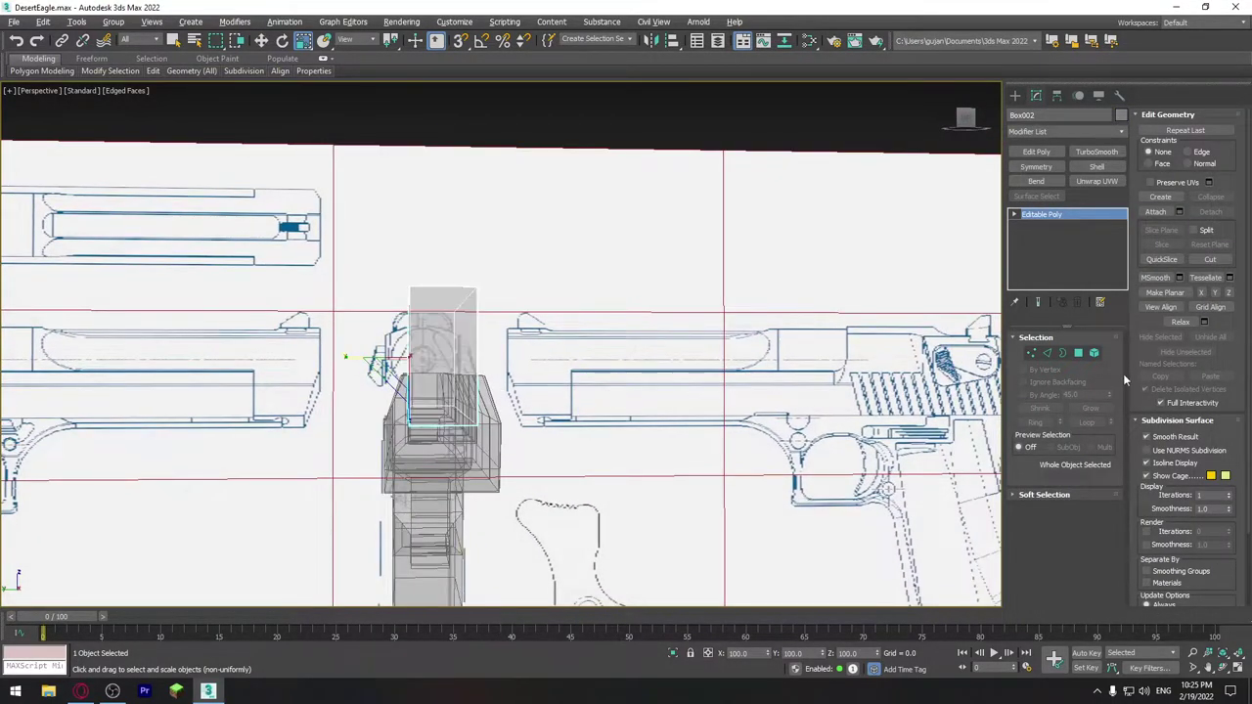
{"action": "left_click", "coordinate": [1032, 353]}
{"action": "middle_click_drag", "start_coordinate": [425, 362], "coordinate": [430, 370]}
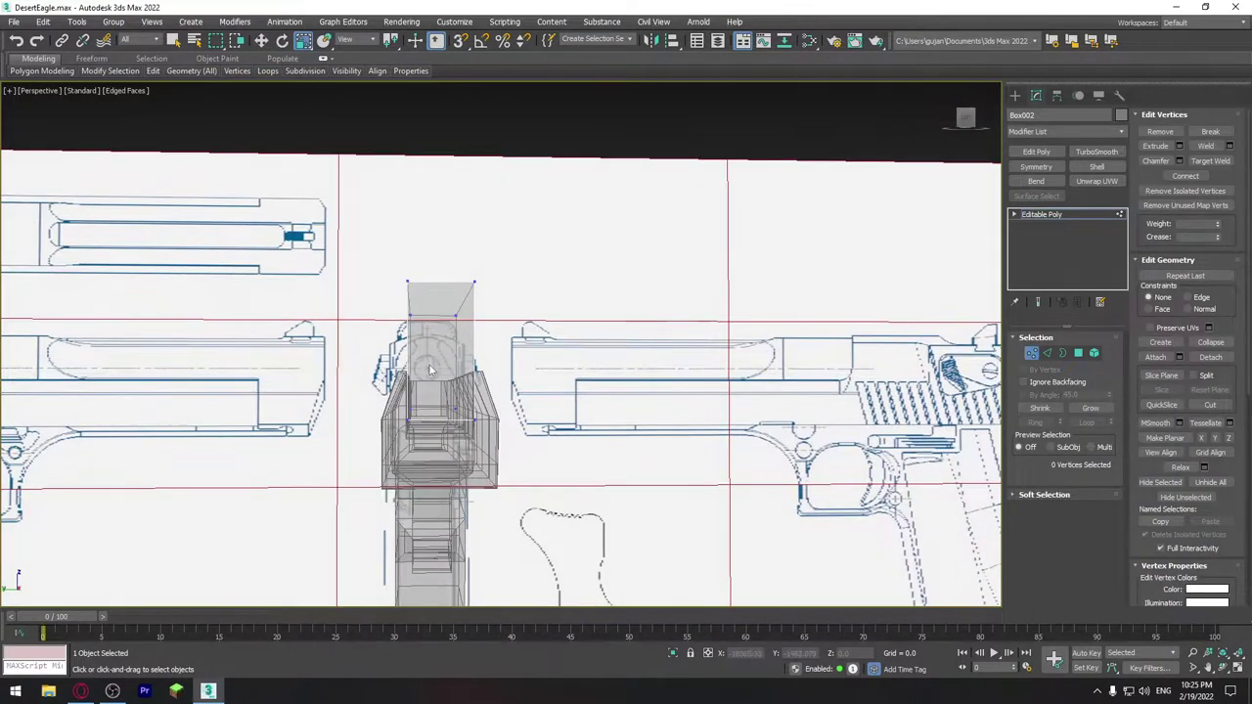
In the Left view, move Box002's side vertices outward to widen its profile to the blueprint.
{"action": "key", "text": "f"}
{"action": "middle_click_drag", "start_coordinate": [531, 383], "coordinate": [560, 378]}
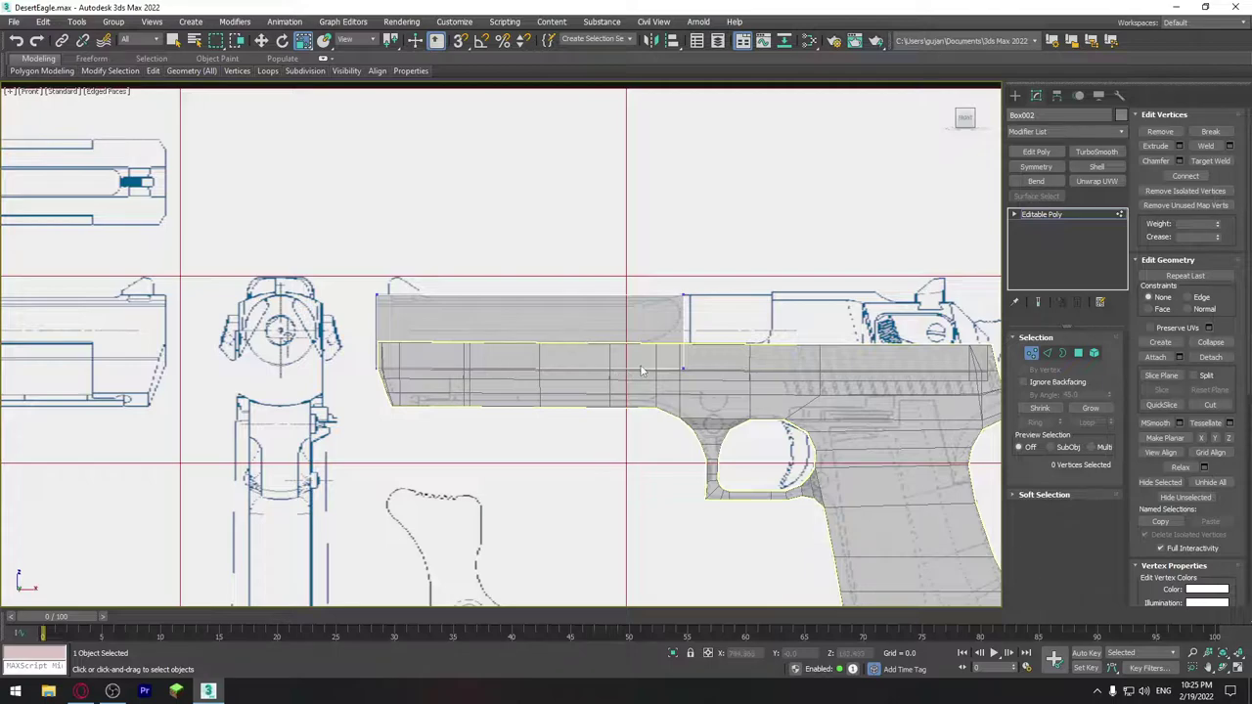
{"action": "key", "text": "l"}
{"action": "scroll", "coordinate": [545, 283], "scroll_direction": "up", "scroll_amount": 3}
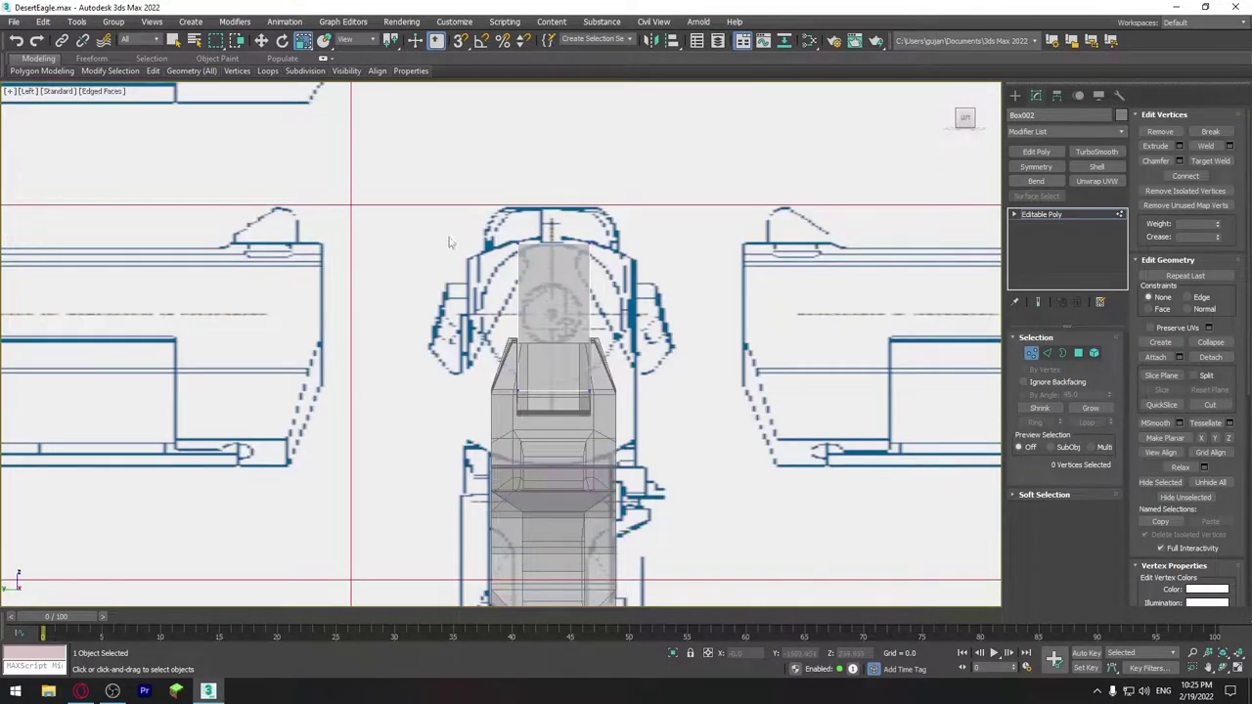
{"action": "left_click_drag", "start_coordinate": [453, 205], "coordinate": [546, 390]}
{"action": "left_click_drag", "start_coordinate": [606, 315], "coordinate": [663, 315]}
{"action": "right_click", "coordinate": [652, 328]}
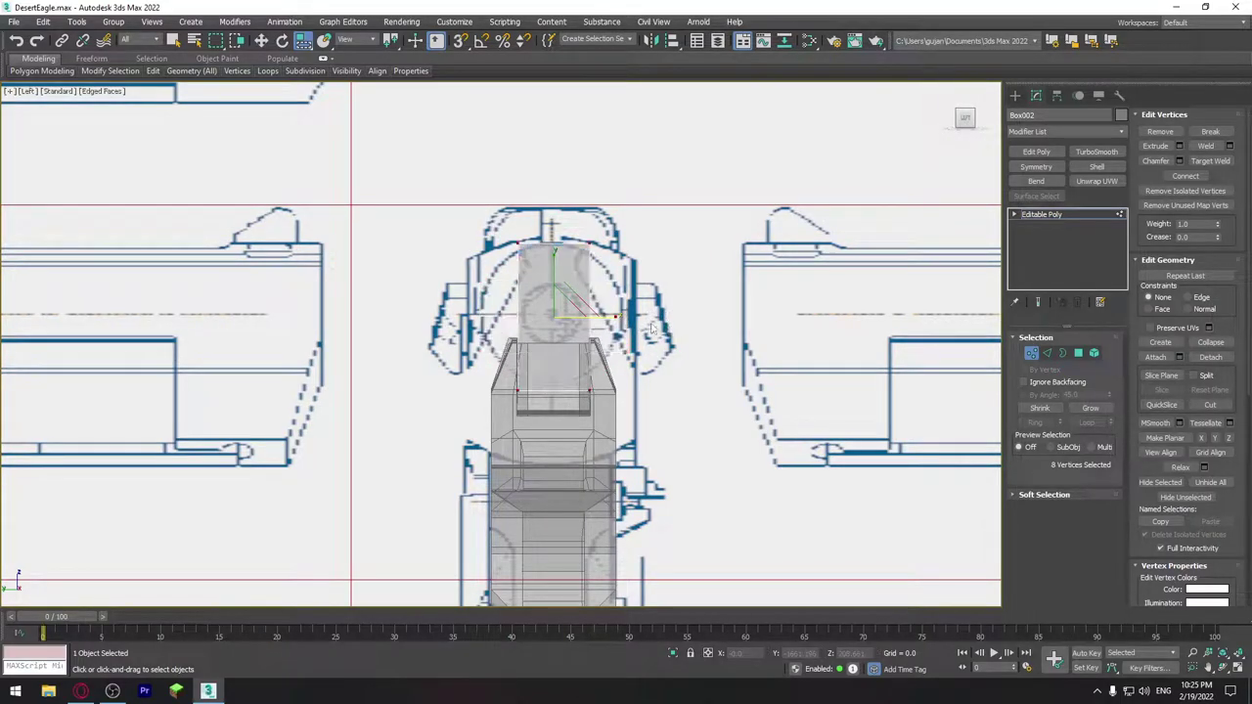
{"action": "left_click_drag", "start_coordinate": [579, 411], "coordinate": [579, 409]}
{"action": "key", "text": "w"}
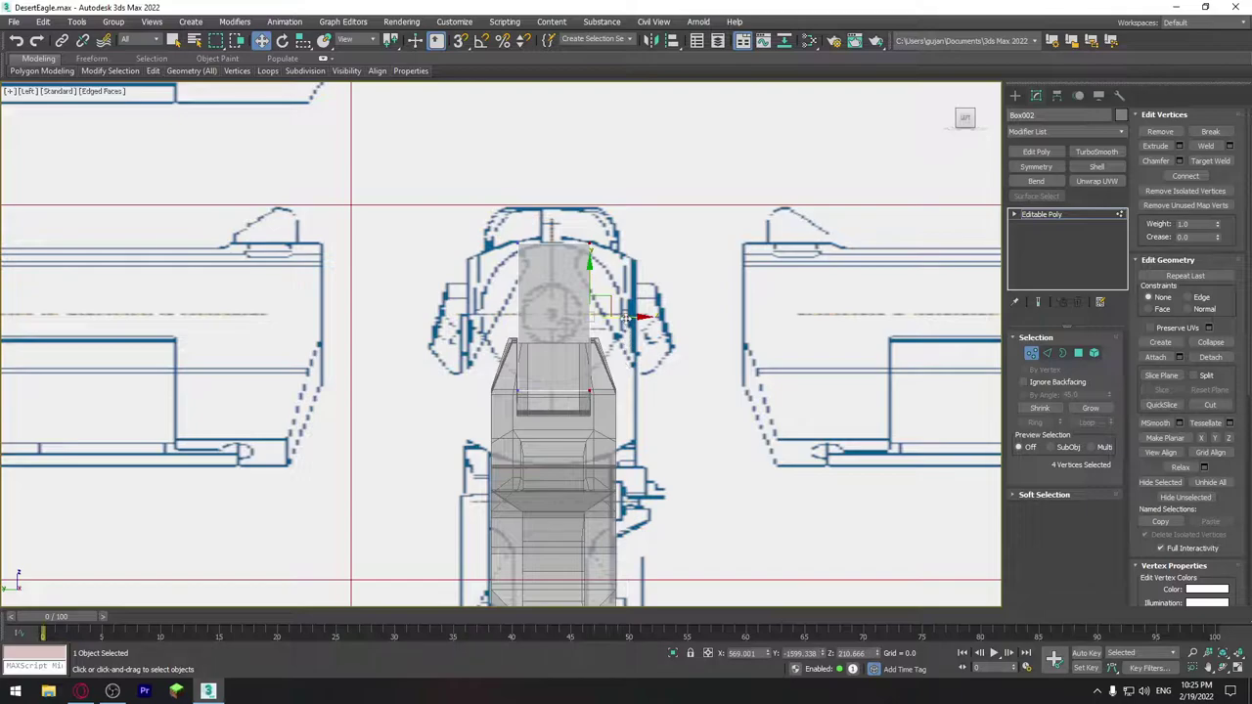
{"action": "left_click_drag", "start_coordinate": [623, 316], "coordinate": [673, 316]}
{"action": "left_click_drag", "start_coordinate": [489, 235], "coordinate": [572, 396]}
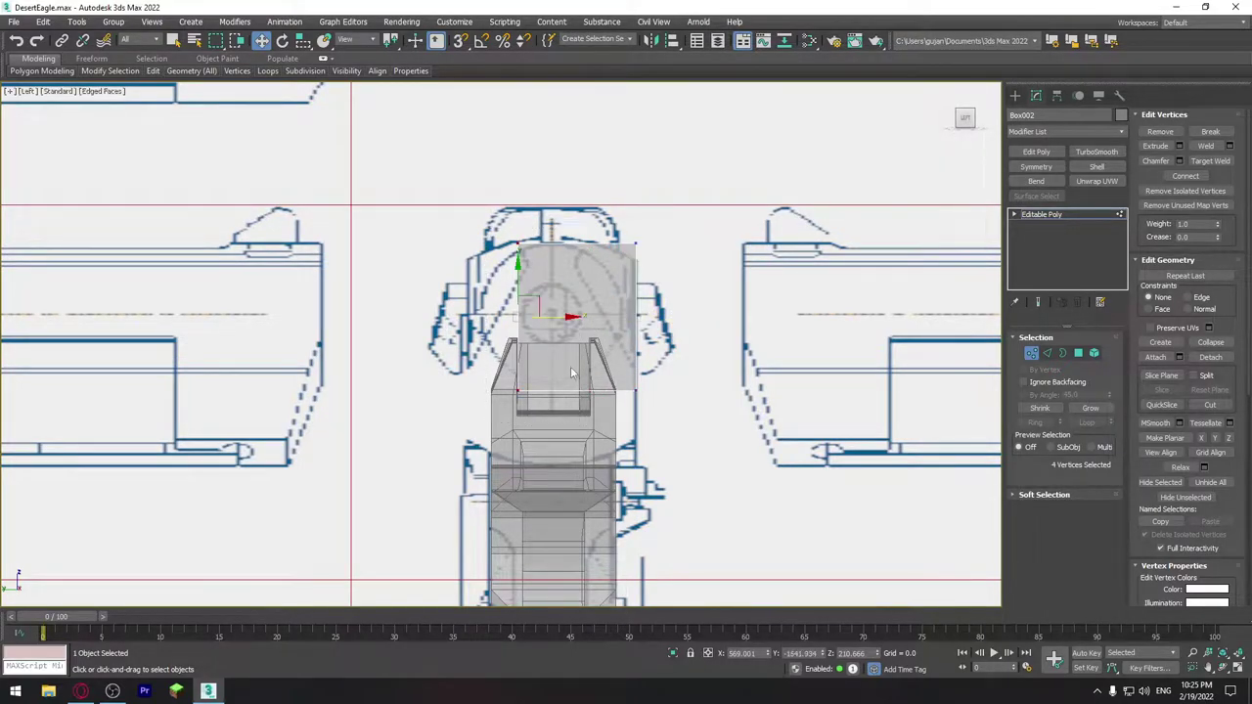
{"action": "left_click_drag", "start_coordinate": [548, 317], "coordinate": [494, 317]}
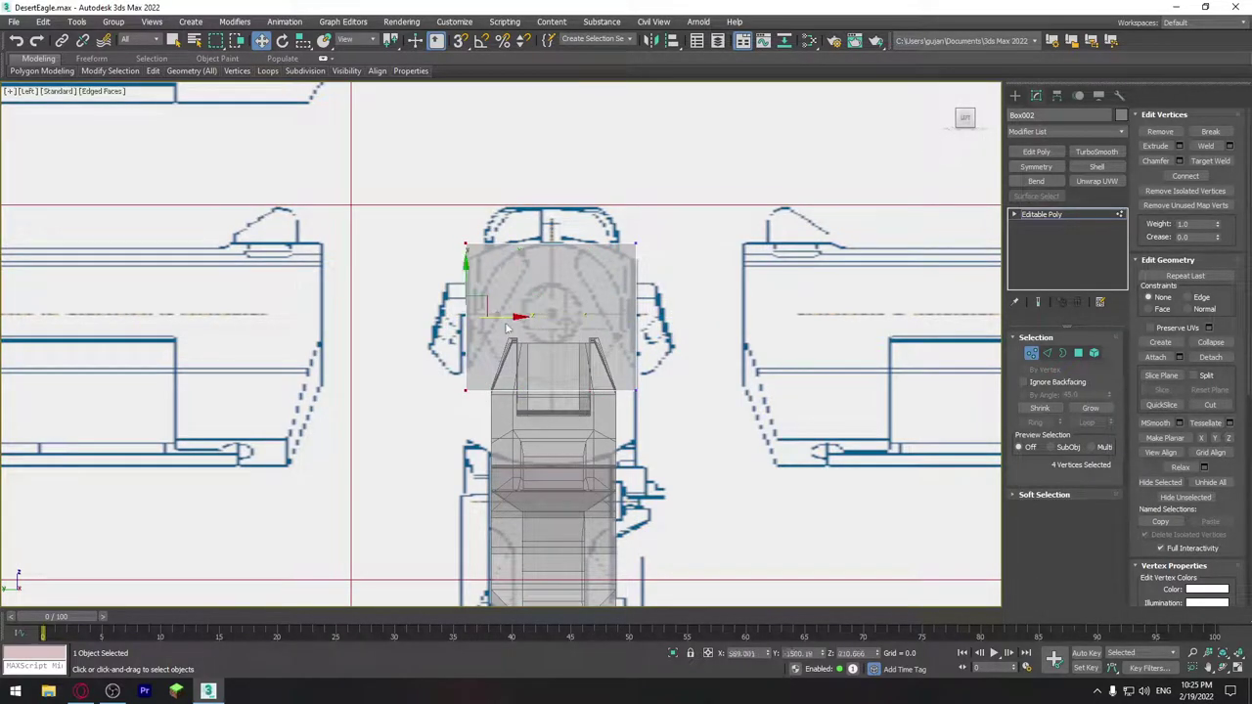
Extend the profile's bottom downward and align its top edge with the blueprint outline.
{"action": "left_click_drag", "start_coordinate": [662, 442], "coordinate": [442, 384]}
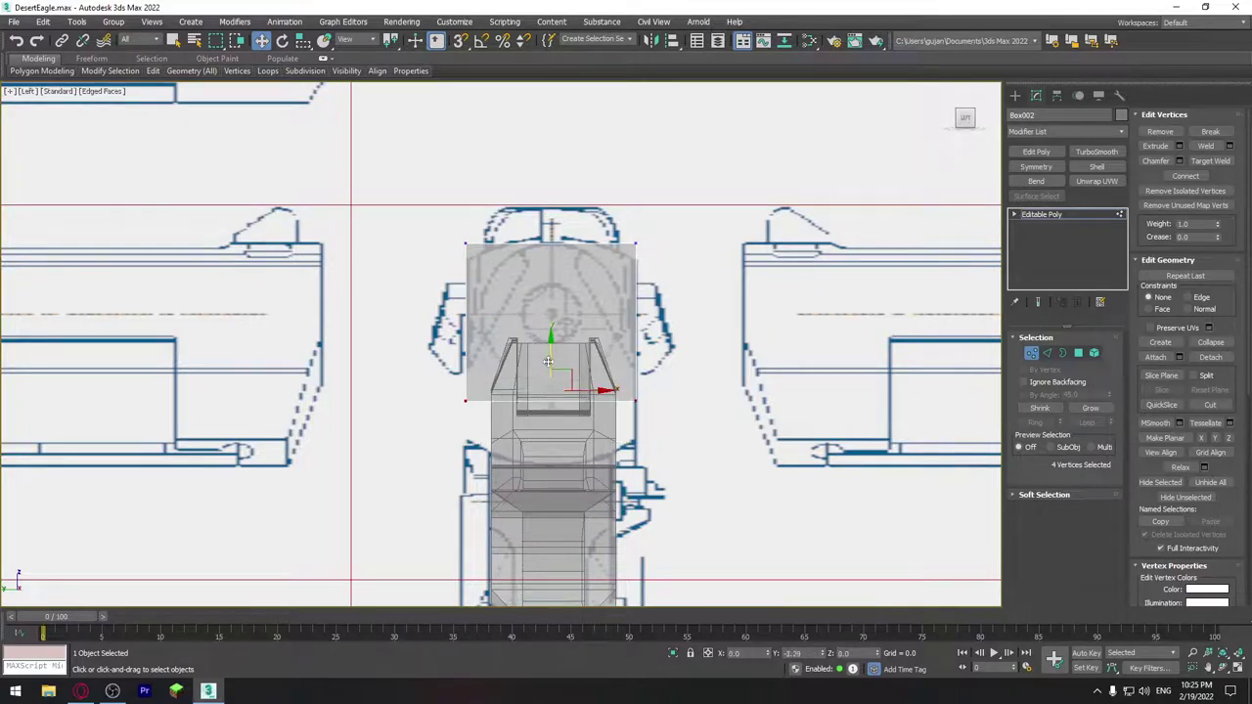
{"action": "left_click_drag", "start_coordinate": [551, 340], "coordinate": [549, 393]}
{"action": "middle_click_drag", "start_coordinate": [587, 321], "coordinate": [587, 340]}
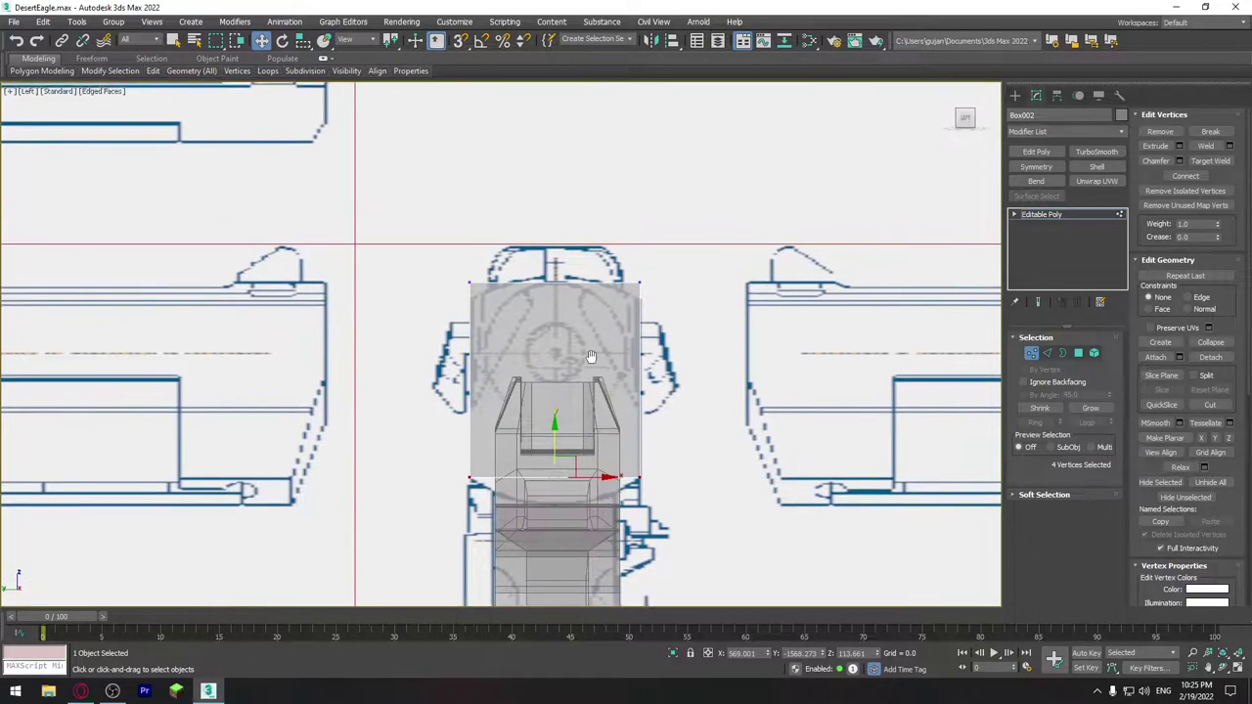
{"action": "left_click_drag", "start_coordinate": [682, 303], "coordinate": [683, 303]}
{"action": "left_click_drag", "start_coordinate": [554, 224], "coordinate": [555, 239]}
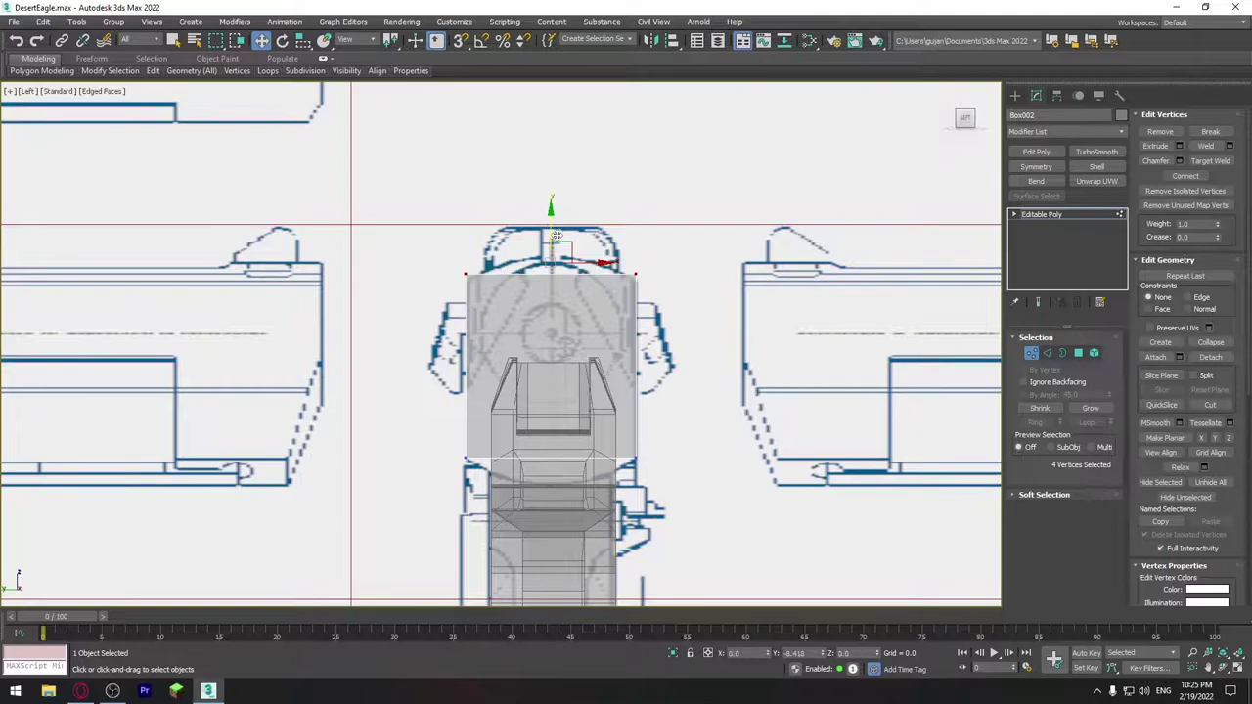
{"action": "middle_click_drag", "start_coordinate": [589, 344], "coordinate": [581, 303]}
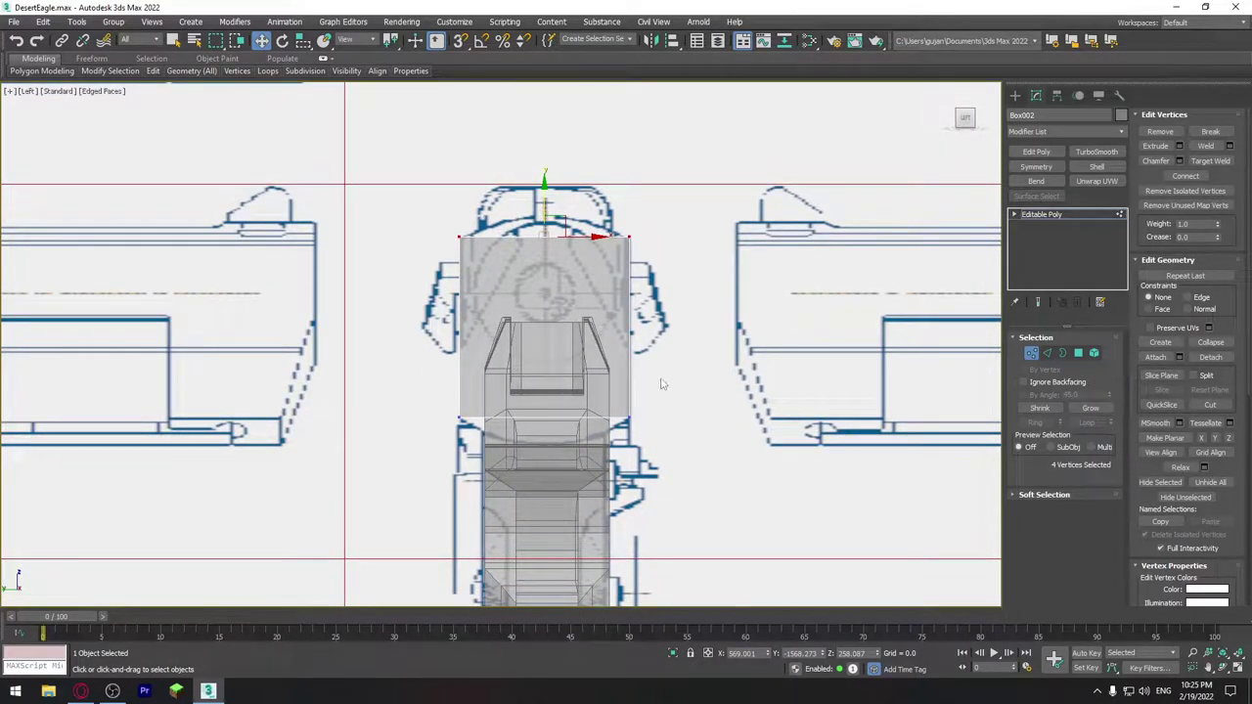
{"action": "left_click", "coordinate": [1046, 353]}
Connect the horizontal edges with one centre cut and raise the top centre vertex into a peak.
{"action": "left_click_drag", "start_coordinate": [646, 401], "coordinate": [549, 465]}
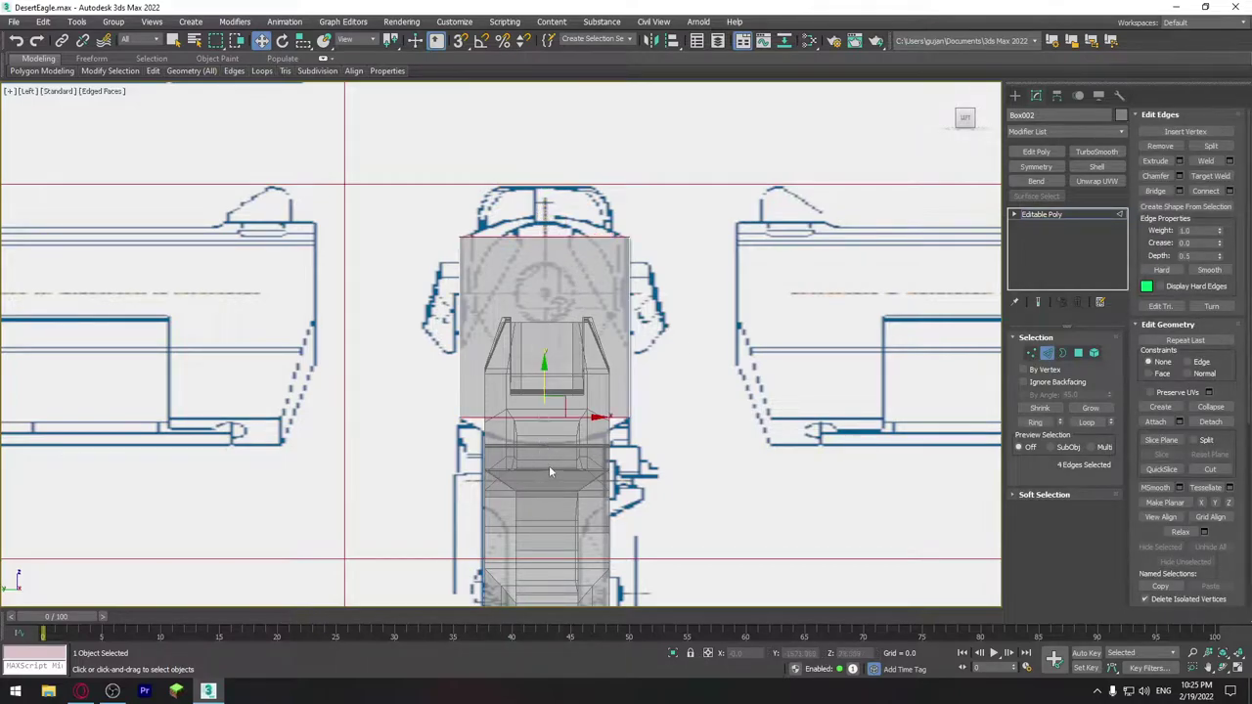
{"action": "left_click", "coordinate": [1224, 191]}
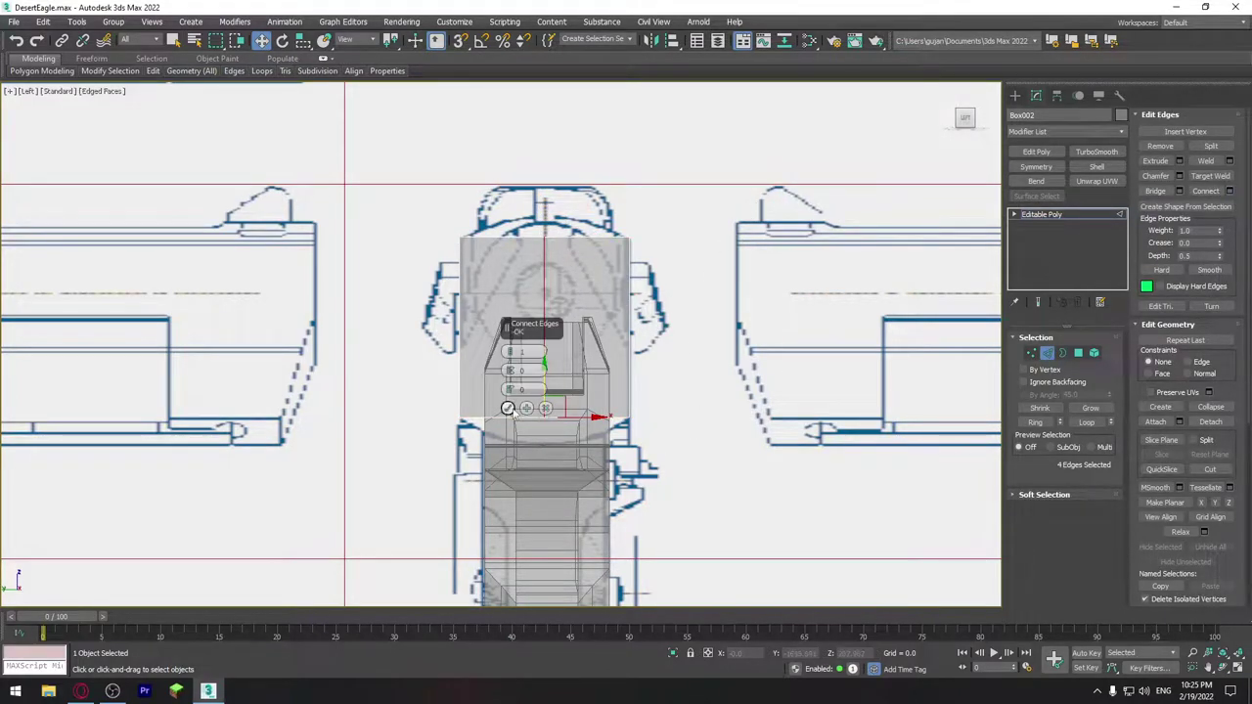
{"action": "left_click", "coordinate": [1031, 353]}
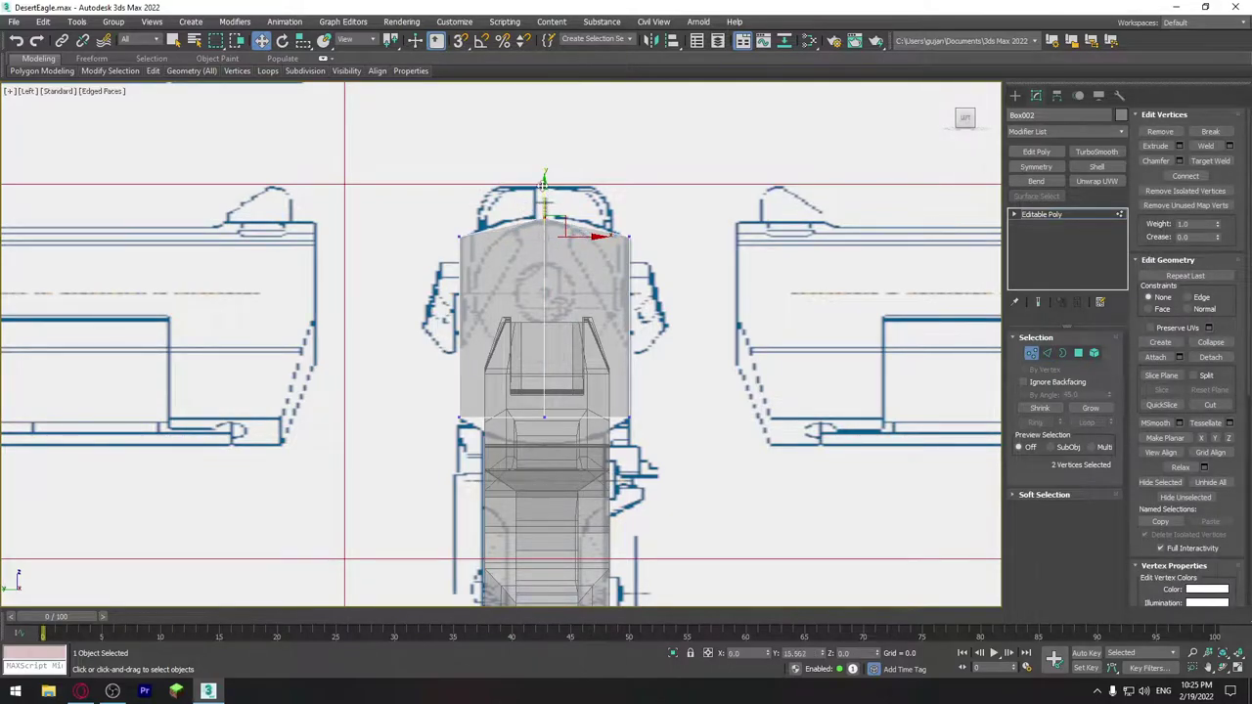
{"action": "left_click_drag", "start_coordinate": [544, 203], "coordinate": [545, 179]}
{"action": "left_click", "coordinate": [545, 419]}
Pull the bottom centre vertices down into a point.
{"action": "left_click_drag", "start_coordinate": [545, 384], "coordinate": [543, 399]}
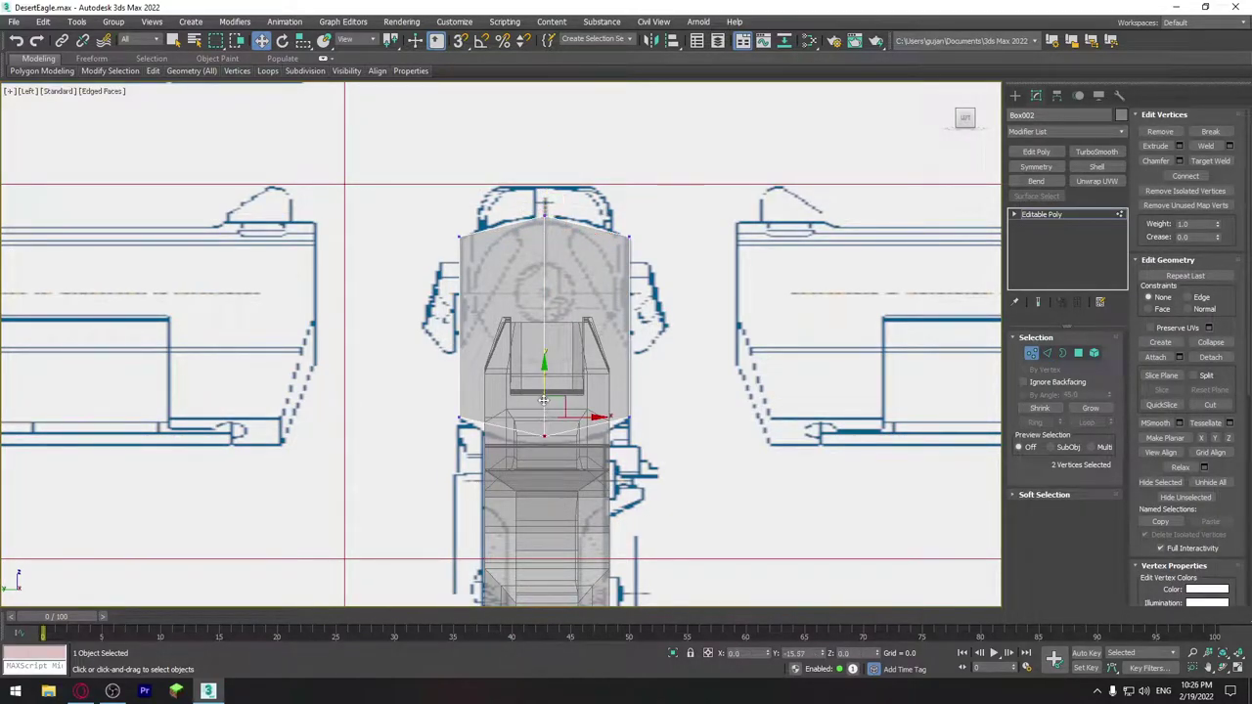
{"action": "middle_click_drag", "start_coordinate": [559, 433], "coordinate": [549, 434]}
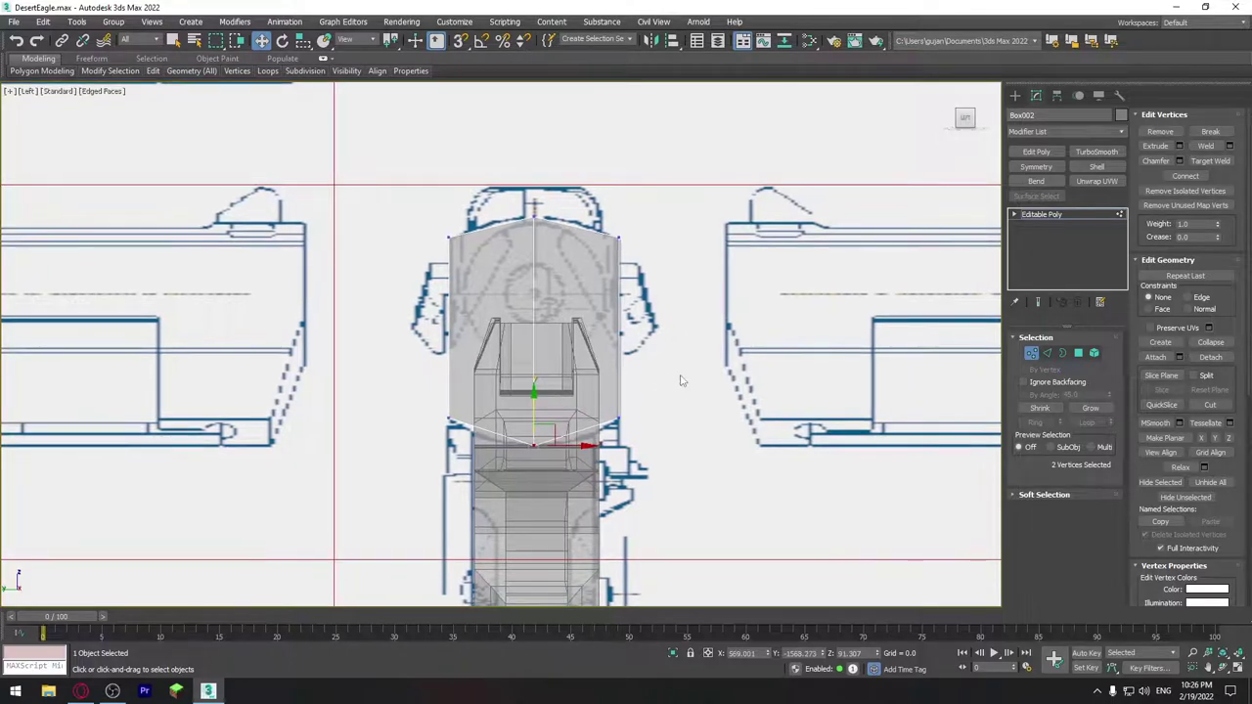
{"action": "left_click", "coordinate": [679, 381]}
Connect the slanted top and bottom edges with two new vertical cuts.
{"action": "left_click", "coordinate": [1046, 353]}
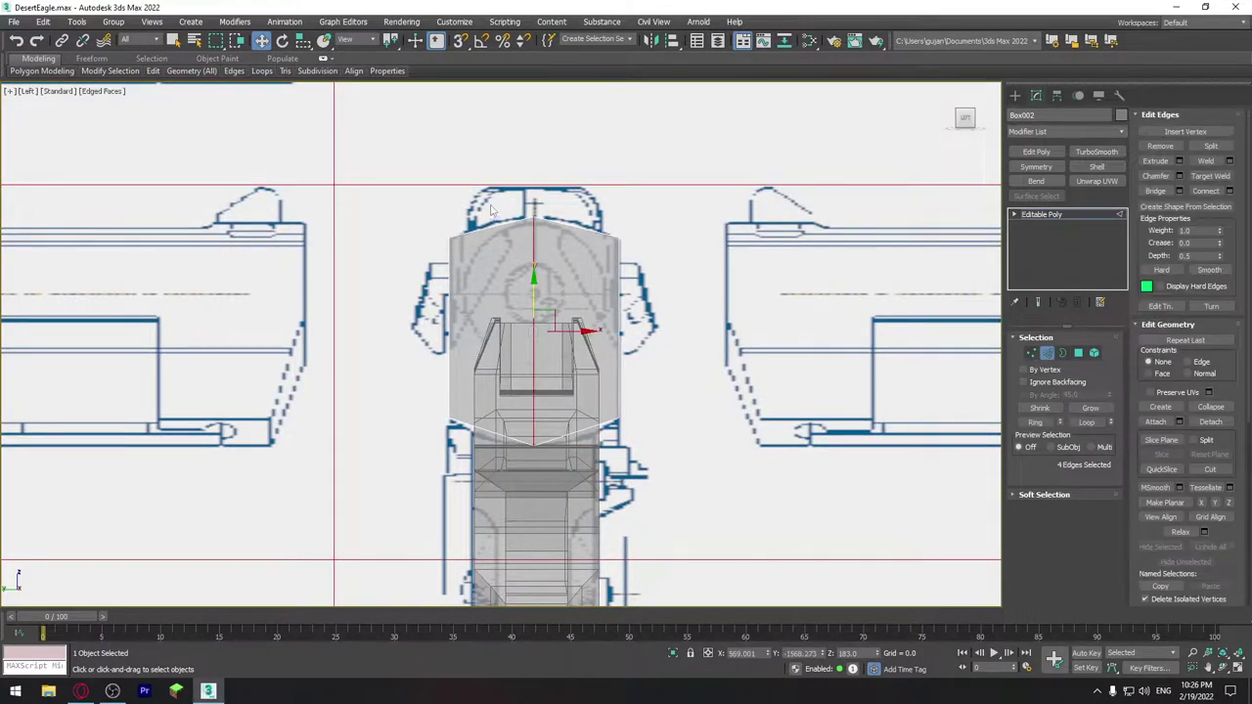
{"action": "left_click_drag", "start_coordinate": [493, 207], "coordinate": [507, 283]}
{"action": "left_click_drag", "start_coordinate": [485, 440], "coordinate": [593, 460], "text": "ctrl"}
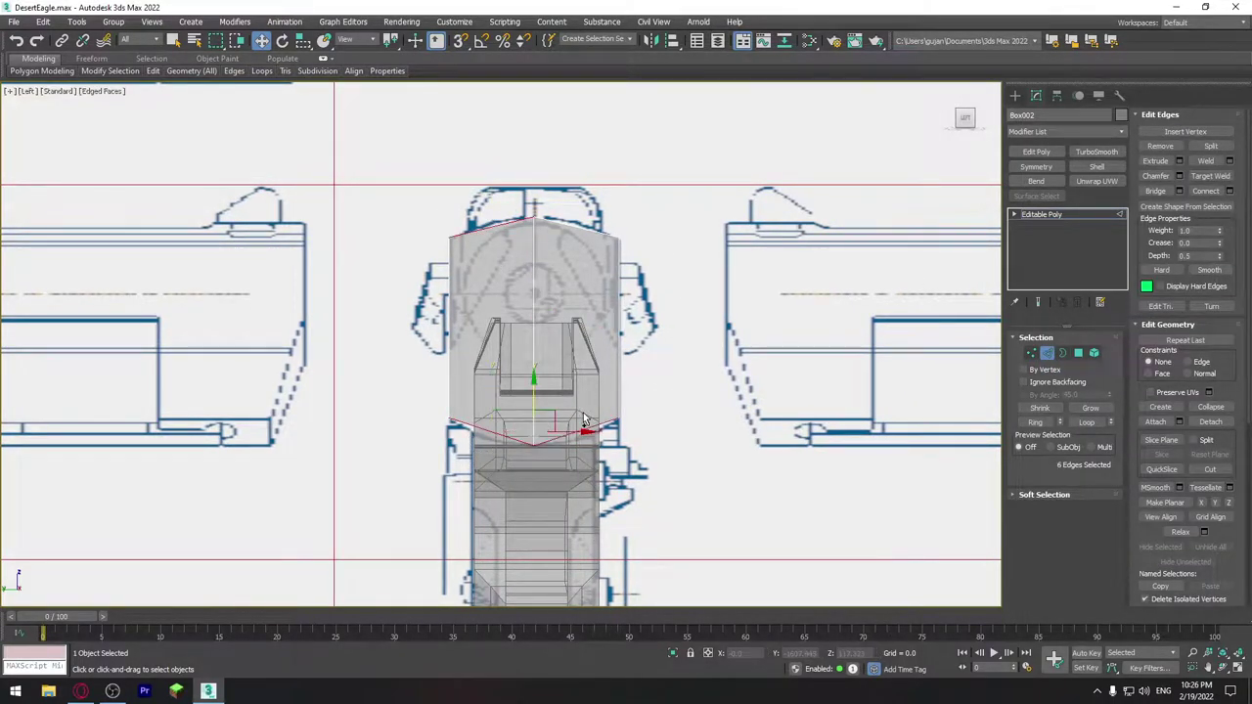
{"action": "left_click", "coordinate": [1231, 192]}
{"action": "left_click", "coordinate": [507, 409]}
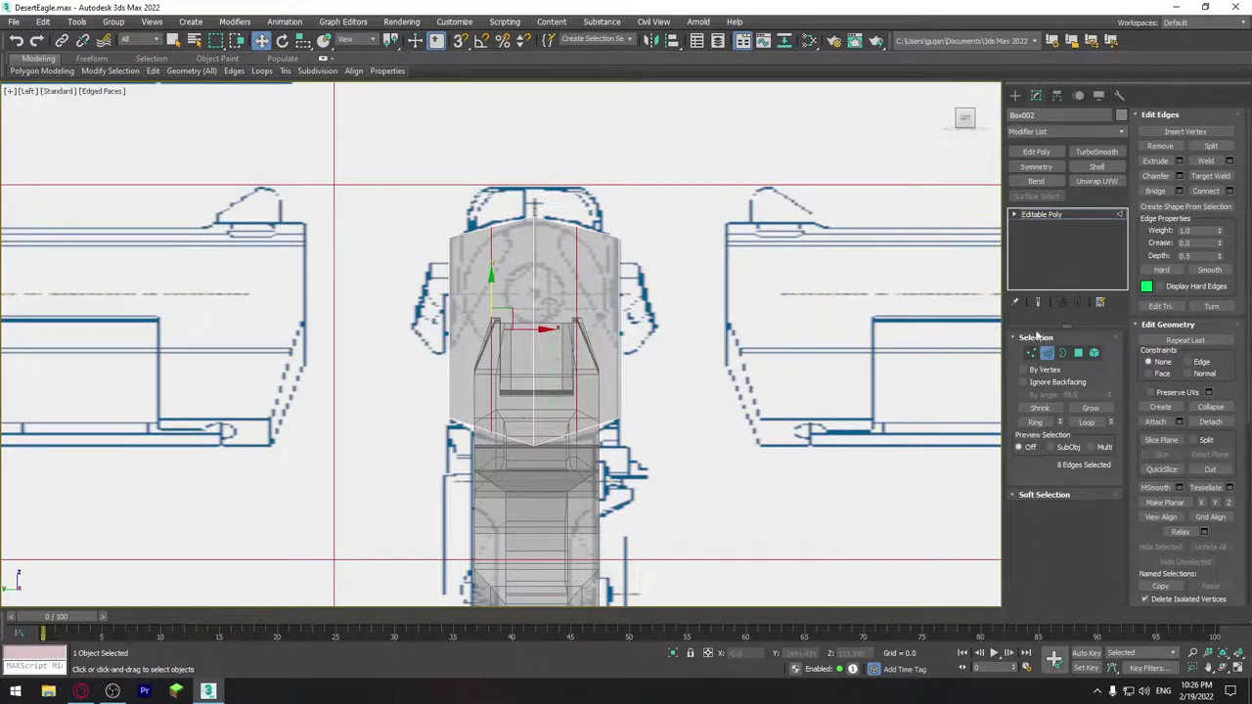
Raise the four top vertices and lower the bottom ones to round both curves.
{"action": "left_click", "coordinate": [1030, 354]}
{"action": "scroll", "coordinate": [596, 220], "scroll_direction": "up", "scroll_amount": 4}
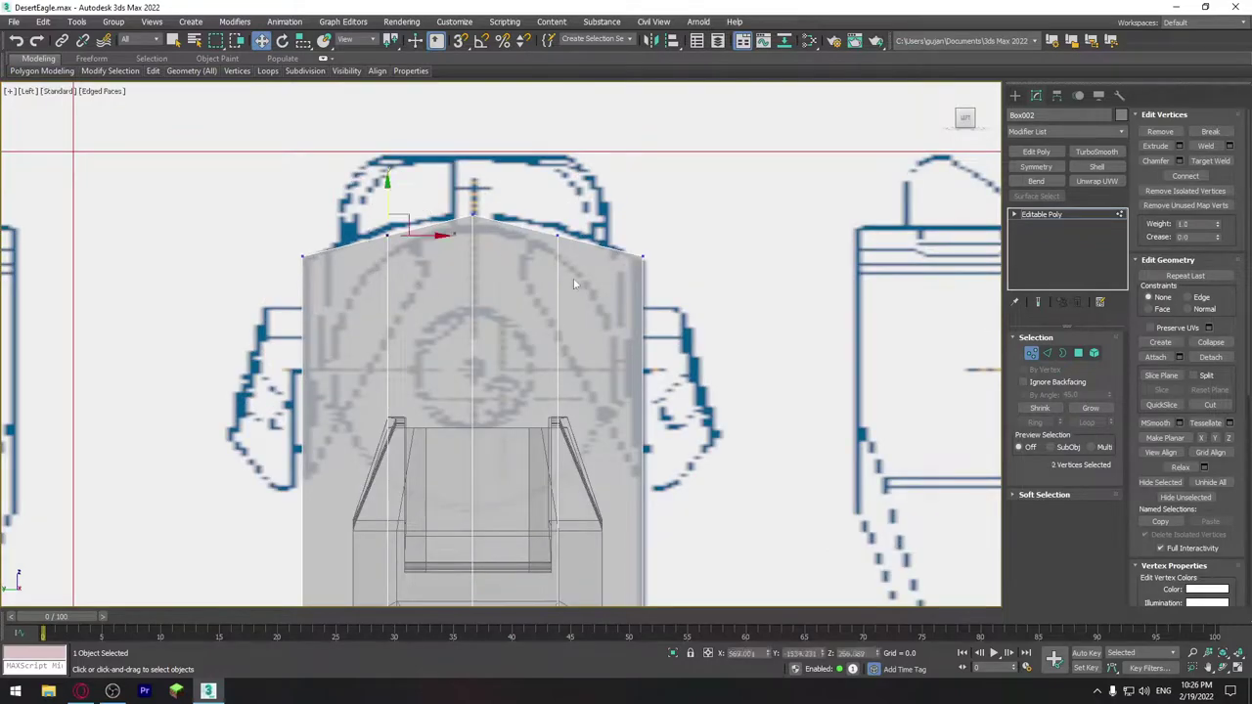
{"action": "left_click_drag", "start_coordinate": [362, 190], "coordinate": [578, 282]}
{"action": "left_click_drag", "start_coordinate": [475, 197], "coordinate": [471, 191]}
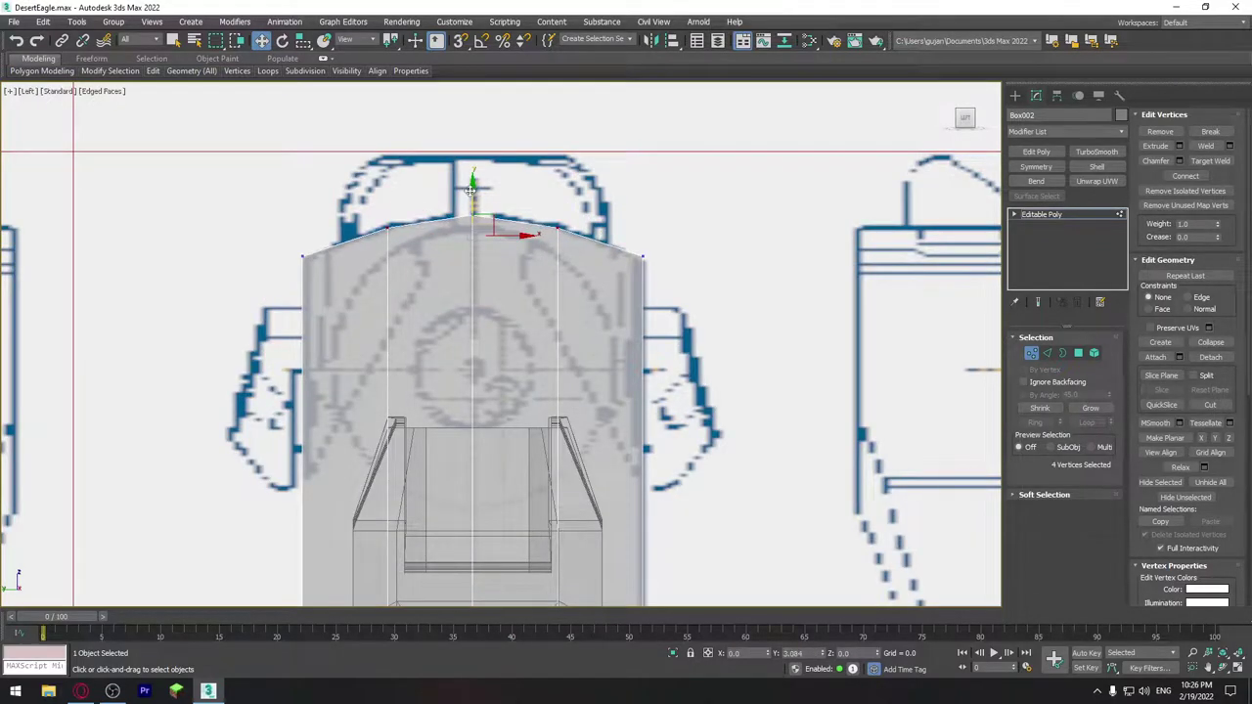
{"action": "middle_click_drag", "start_coordinate": [470, 191], "coordinate": [389, 363]}
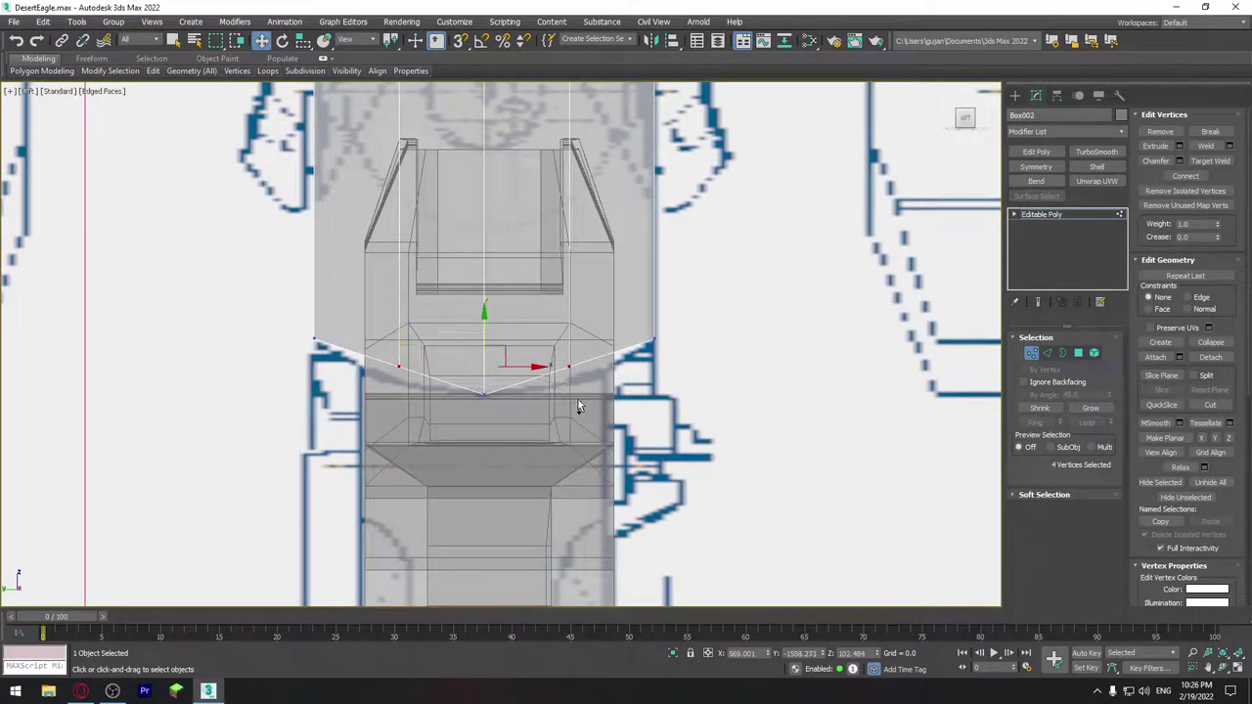
{"action": "left_click_drag", "start_coordinate": [483, 333], "coordinate": [482, 349]}
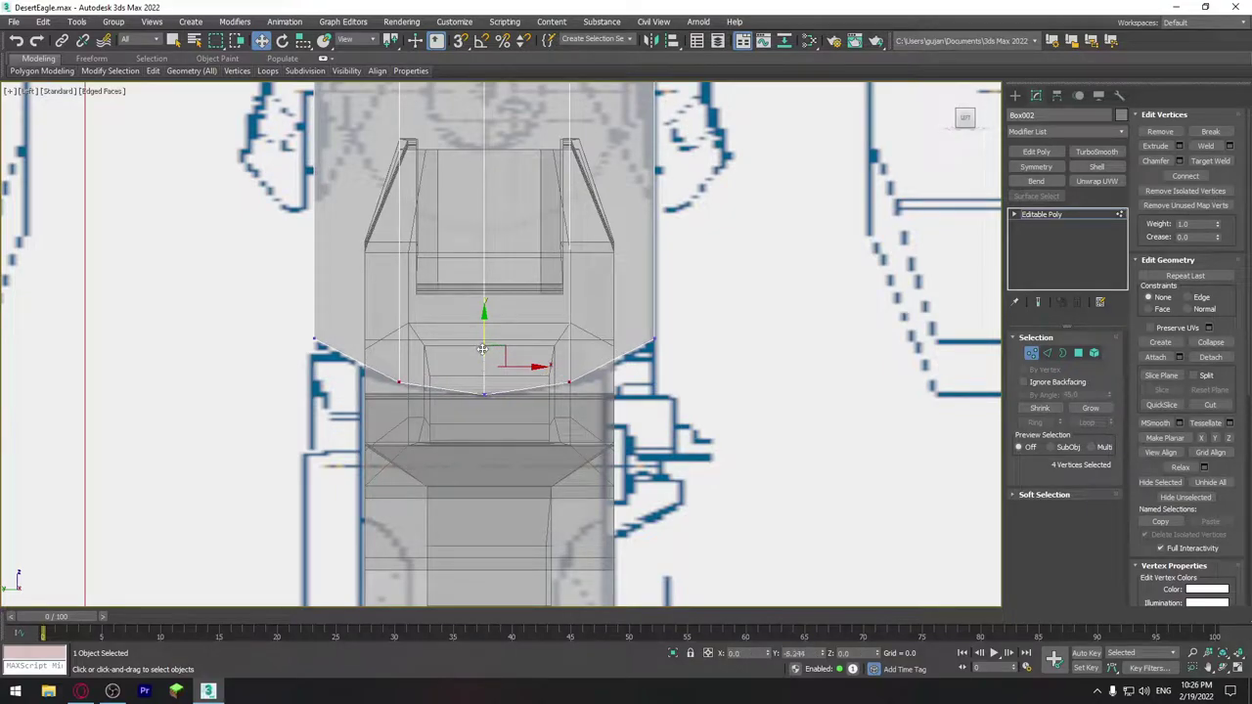
{"action": "scroll", "coordinate": [563, 333], "scroll_direction": "down", "scroll_amount": 5}
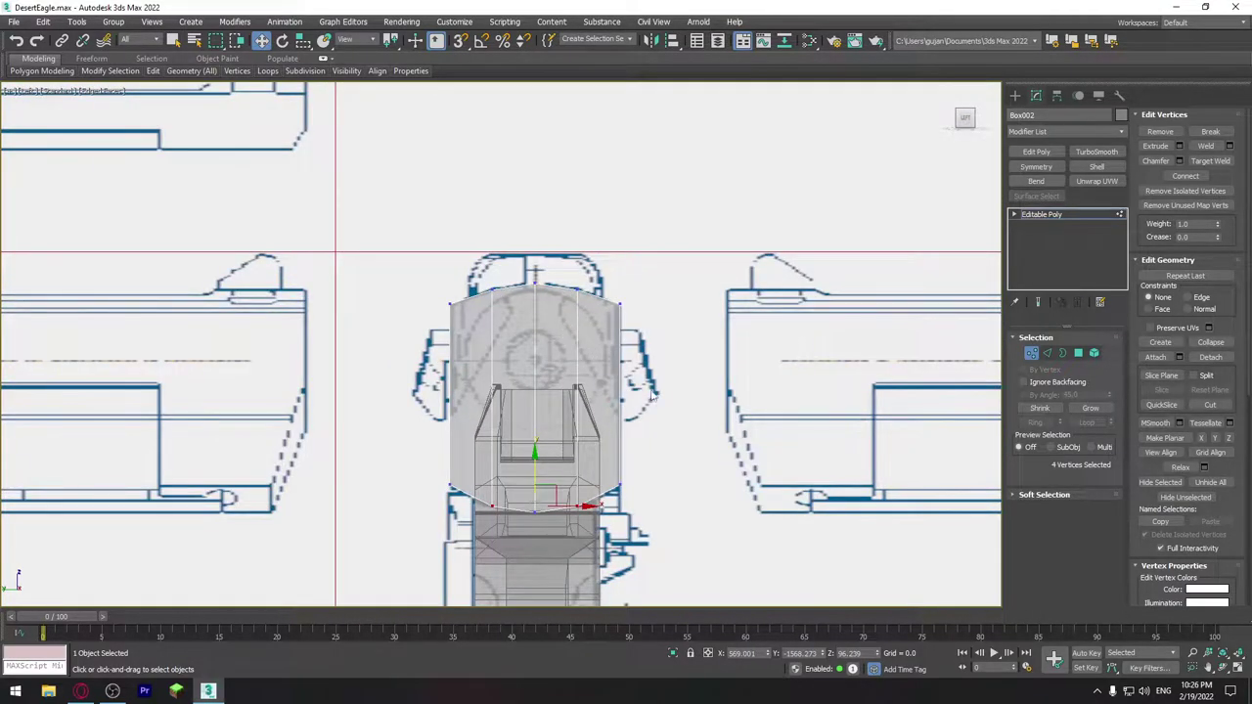
Orbit in perspective to inspect the slide box's shaped cross-section.
{"action": "key", "text": "l"}
{"action": "key", "text": "p"}
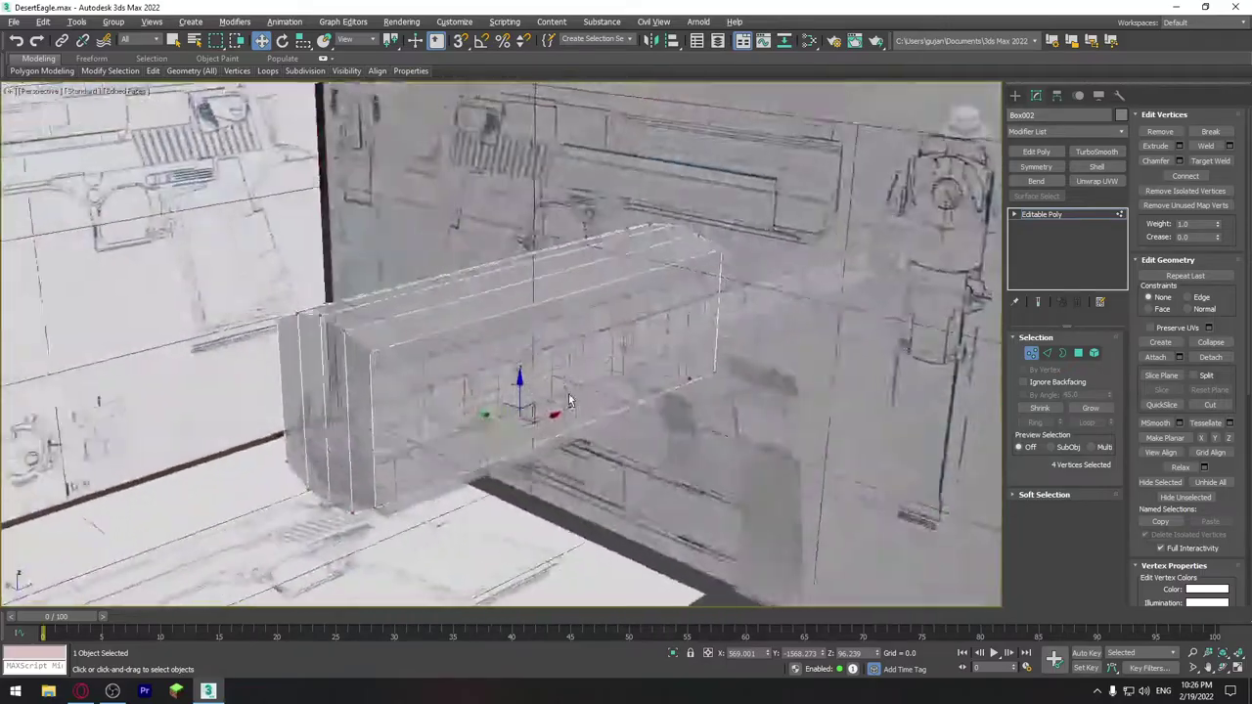
{"action": "mouse_move", "coordinate": [569, 394]}
{"action": "middle_mouse_down", "text": "alt"}
{"action": "mouse_move", "coordinate": [563, 354]}
{"action": "mouse_move", "coordinate": [575, 393]}
{"action": "middle_mouse_up", "text": "alt"}
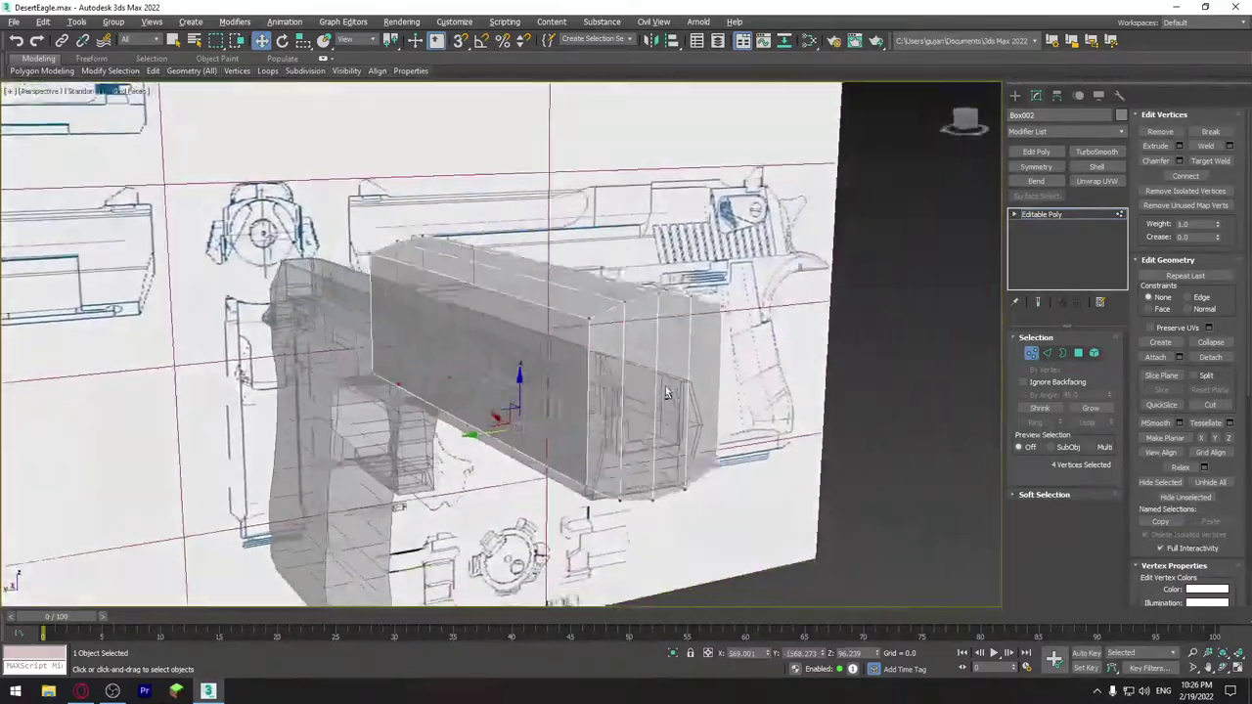
{"action": "key", "text": "l"}
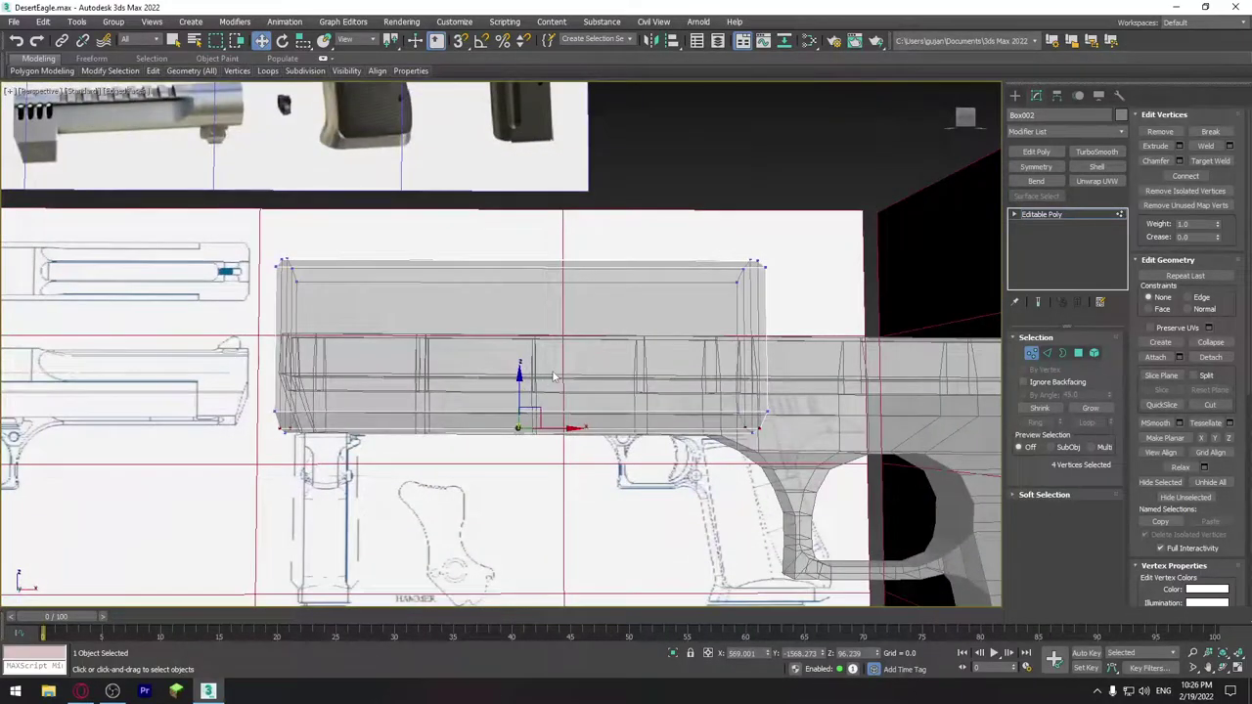
In the Front view, drag the slide's rear vertices along X toward the hammer.
{"action": "key", "text": "f"}
{"action": "scroll", "coordinate": [606, 362], "scroll_direction": "up", "scroll_amount": 2}
{"action": "scroll", "coordinate": [586, 333], "scroll_direction": "up", "scroll_amount": 2}
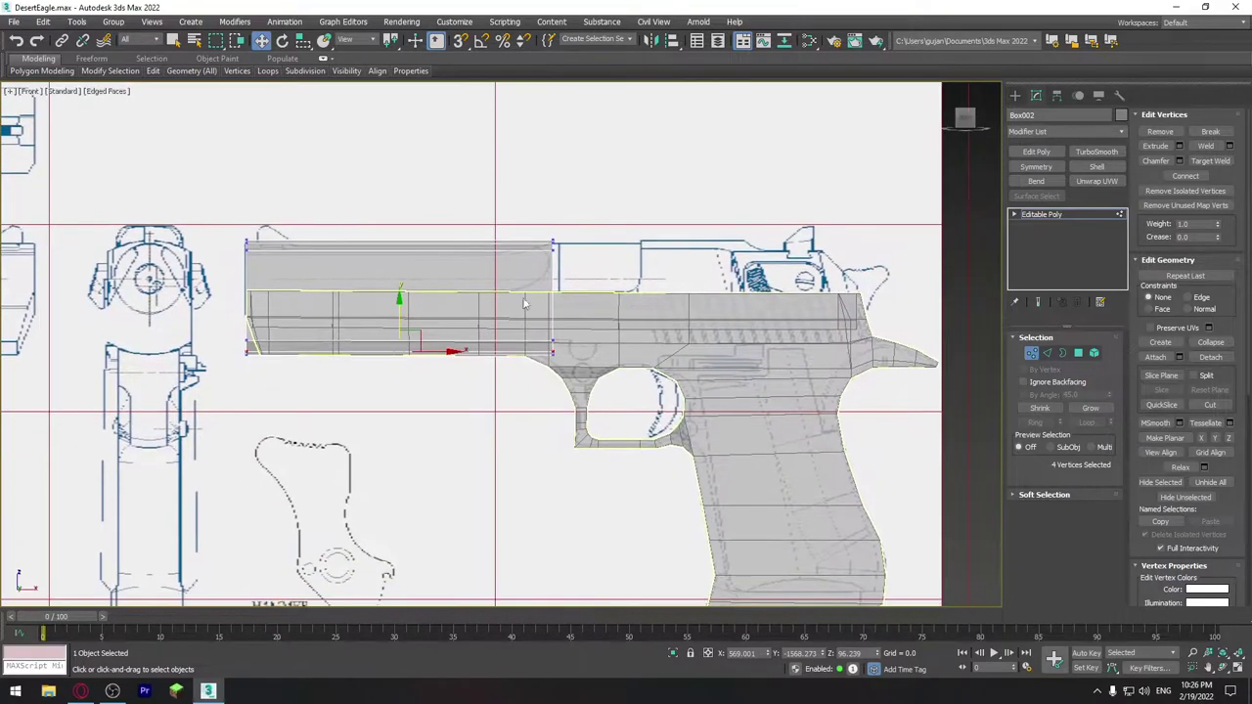
{"action": "scroll", "coordinate": [578, 305], "scroll_direction": "up", "scroll_amount": 2}
{"action": "middle_click_drag", "start_coordinate": [669, 195], "coordinate": [585, 163]}
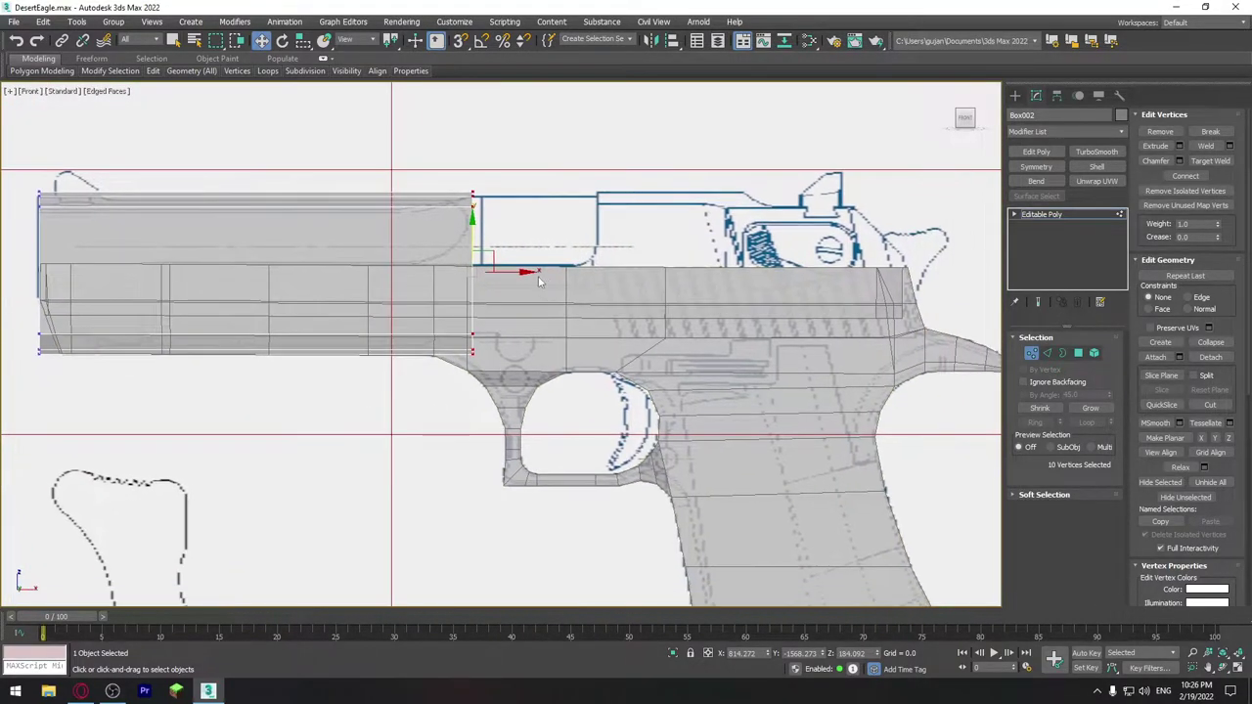
{"action": "mouse_move", "coordinate": [525, 271]}
{"action": "left_mouse_down"}
{"action": "mouse_move", "coordinate": [895, 267]}
{"action": "mouse_move", "coordinate": [788, 271]}
{"action": "left_mouse_up"}
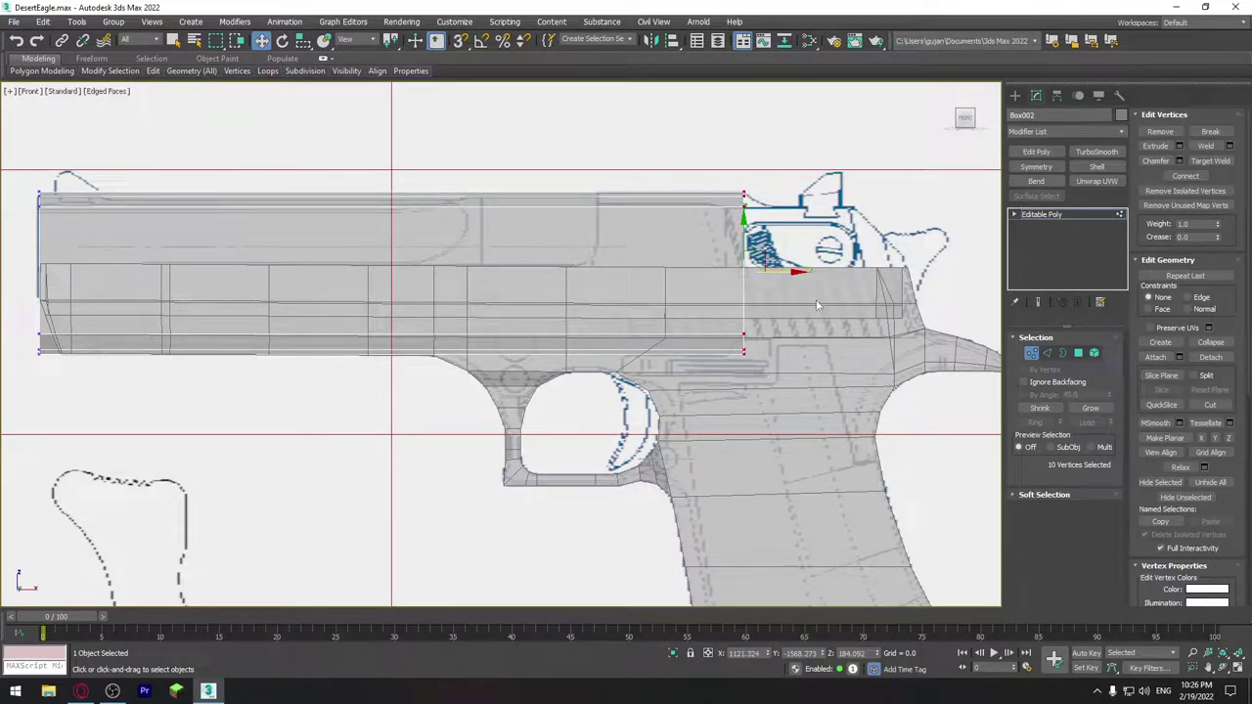
{"action": "scroll", "coordinate": [257, 239], "scroll_direction": "up", "scroll_amount": 2}
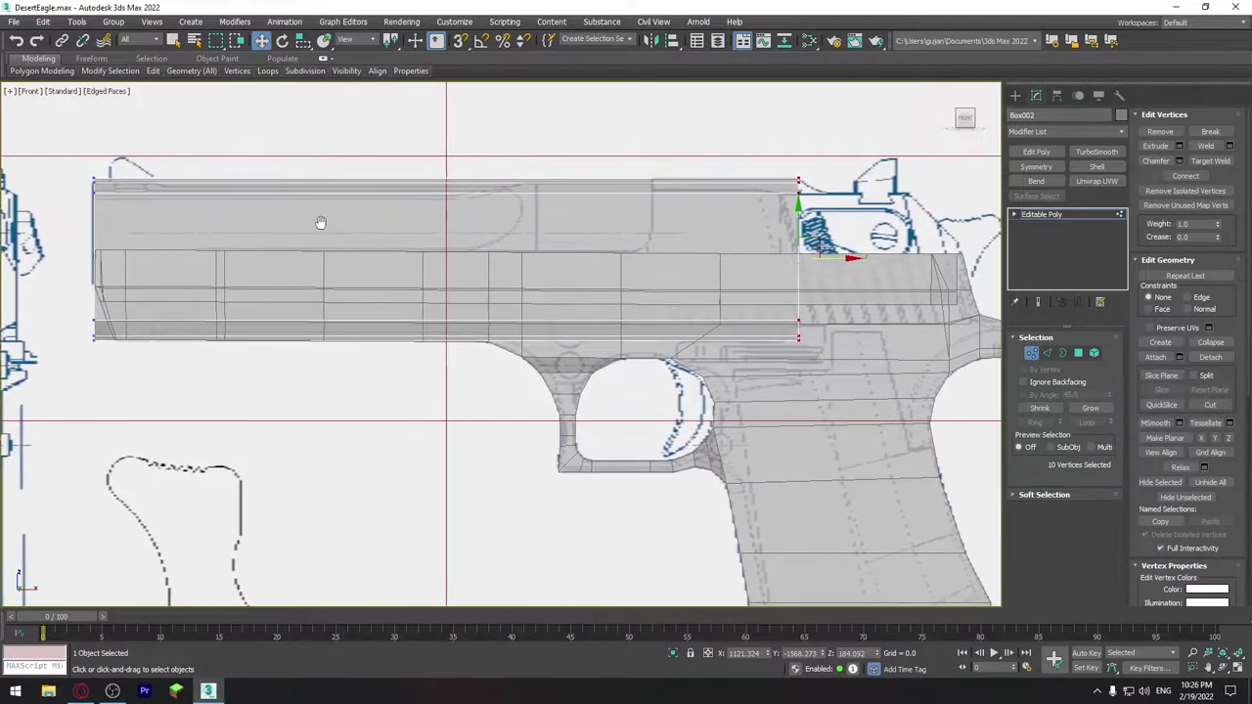
{"action": "scroll", "coordinate": [619, 284], "scroll_direction": "down", "scroll_amount": 2}
{"action": "middle_click_drag", "start_coordinate": [620, 284], "coordinate": [363, 299]}
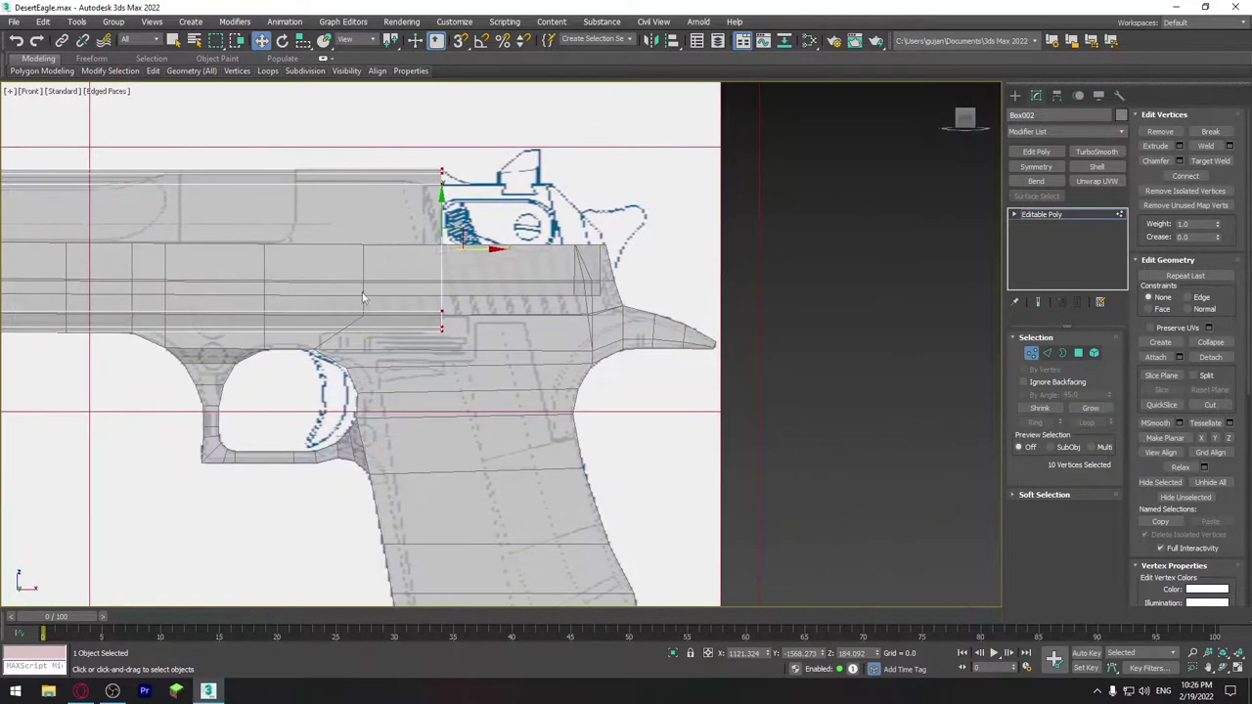
At Polygon level, select the slide's end faces.
{"action": "left_click", "coordinate": [1077, 354]}
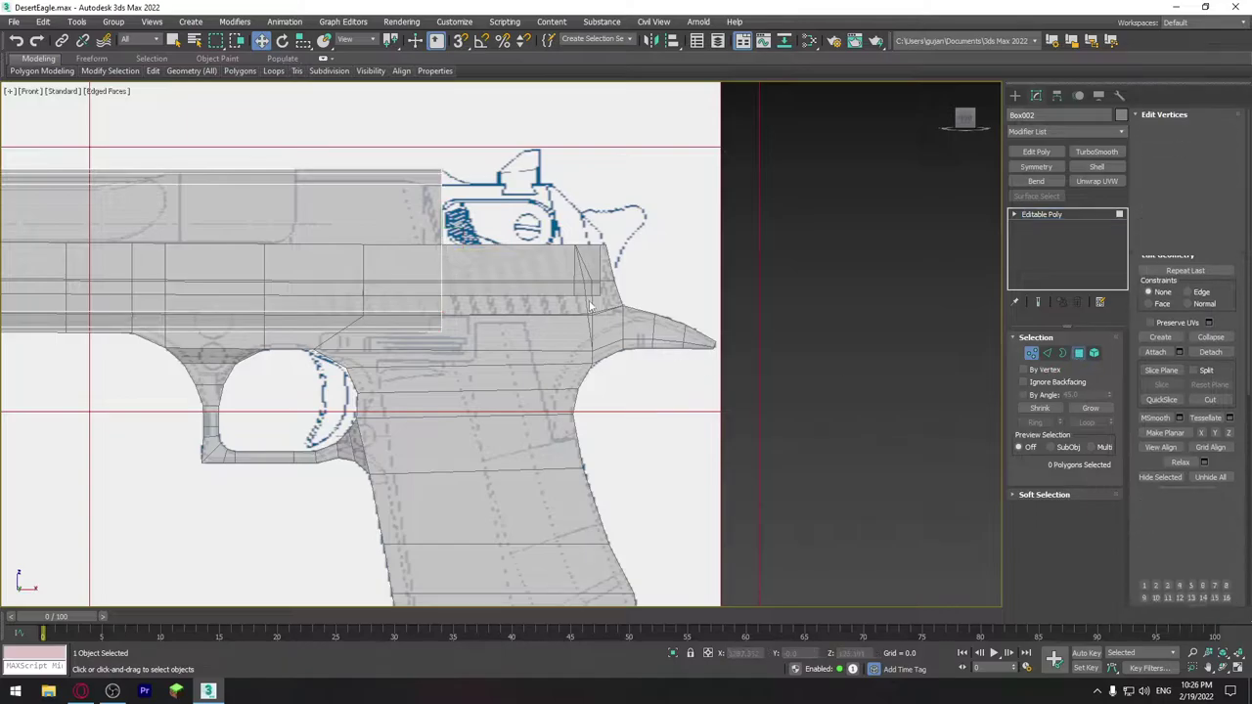
{"action": "key", "text": "p"}
{"action": "mouse_move", "coordinate": [548, 260]}
{"action": "middle_mouse_down", "text": "alt"}
{"action": "mouse_move", "coordinate": [399, 280]}
{"action": "mouse_move", "coordinate": [645, 313]}
{"action": "mouse_move", "coordinate": [657, 293]}
{"action": "middle_mouse_up", "text": "alt"}
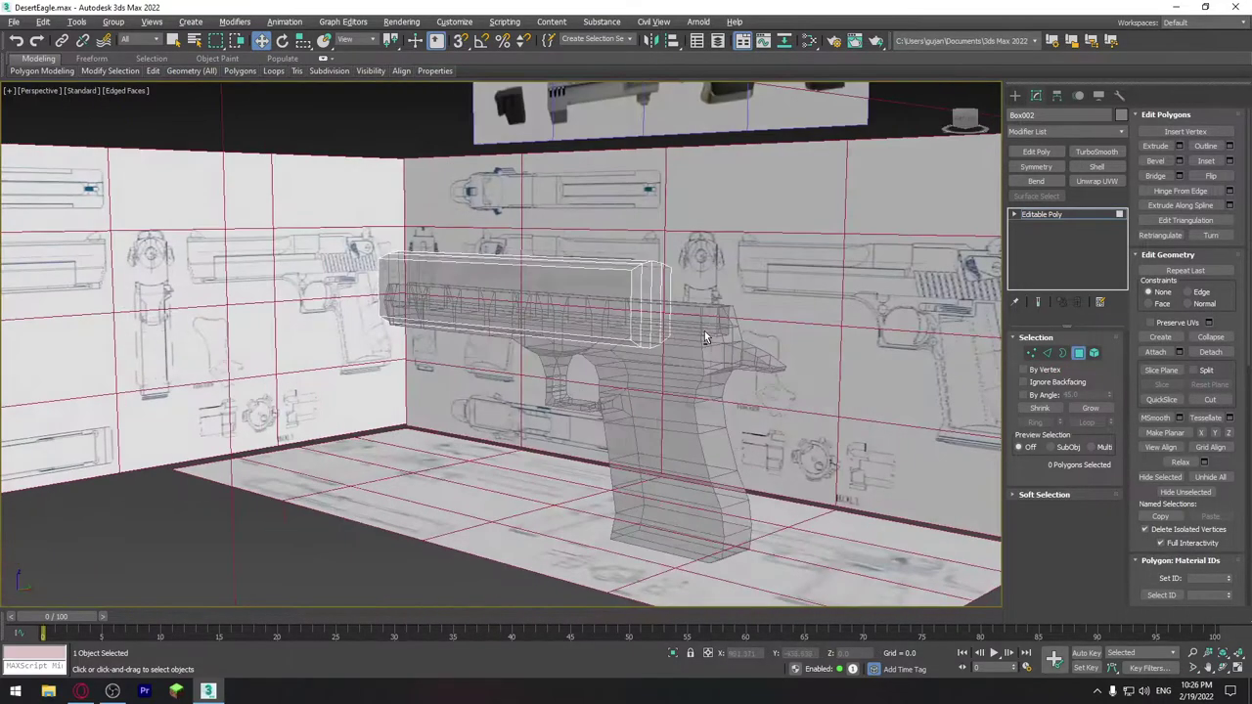
{"action": "scroll", "coordinate": [666, 287], "scroll_direction": "up", "scroll_amount": 3}
{"action": "left_click", "coordinate": [666, 292]}
{"action": "left_click", "coordinate": [665, 291], "text": "ctrl"}
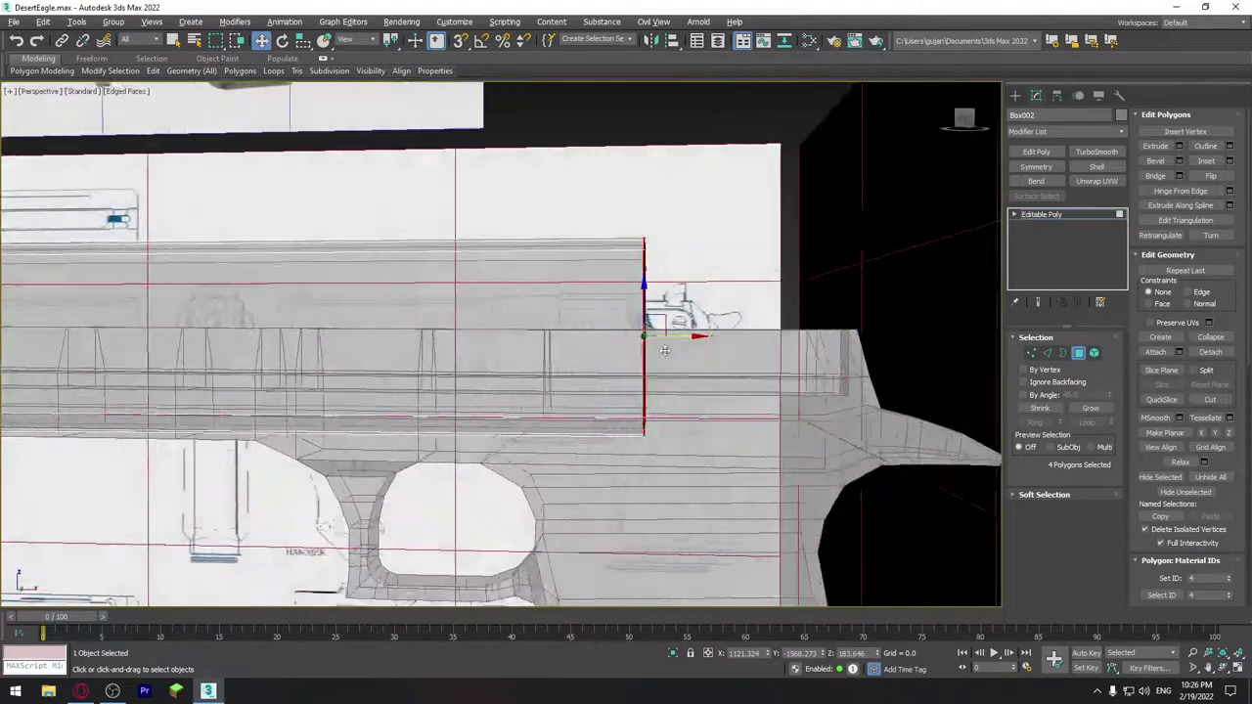
{"action": "middle_click_drag", "start_coordinate": [665, 293], "coordinate": [657, 350], "text": "alt"}
Extrude the selected end faces about 200 units across the hammer area.
{"action": "key", "text": "f"}
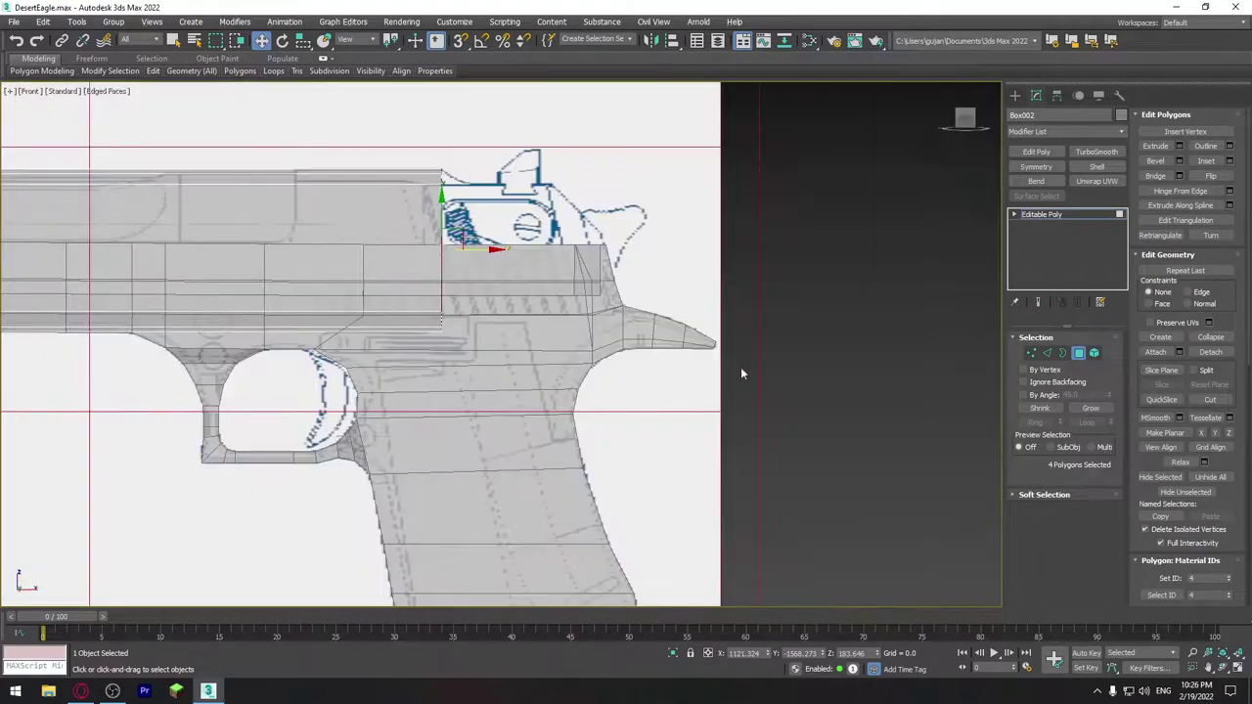
{"action": "scroll", "coordinate": [601, 363], "scroll_direction": "up", "scroll_amount": 4}
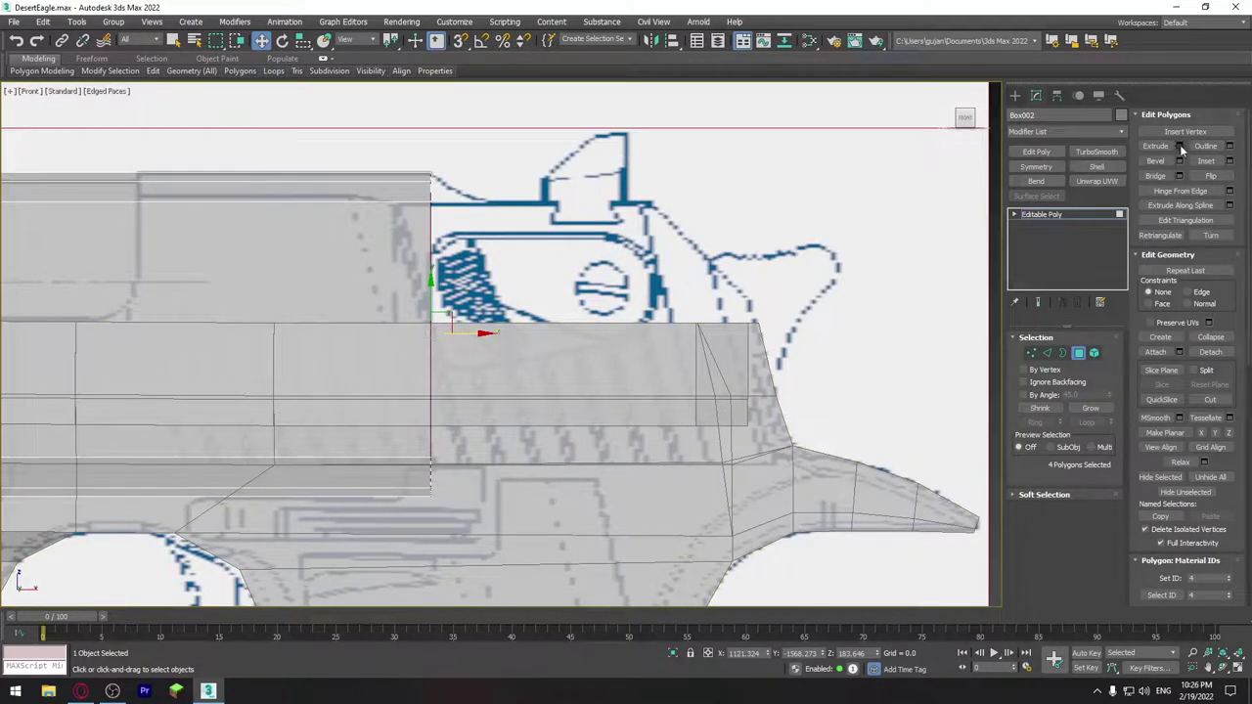
{"action": "left_click", "coordinate": [1180, 146]}
{"action": "left_click_drag", "start_coordinate": [522, 365], "coordinate": [568, 30]}
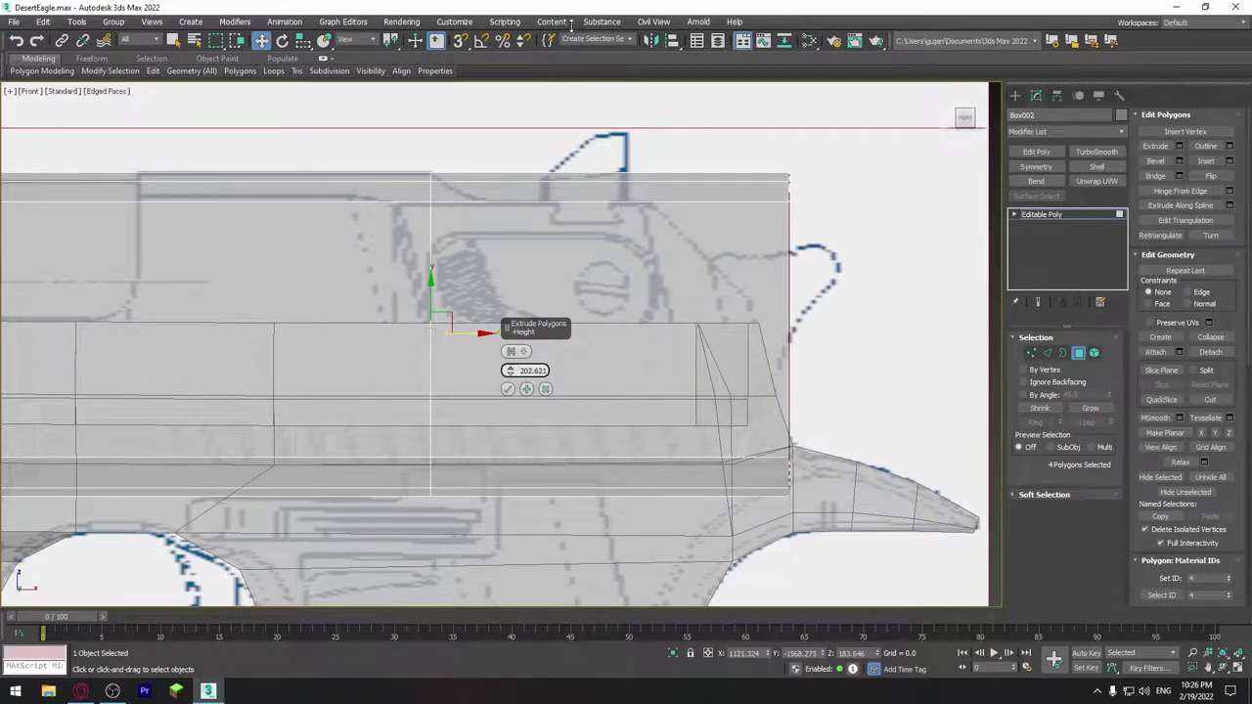
{"action": "left_click", "coordinate": [507, 389]}
{"action": "key", "text": "2"}
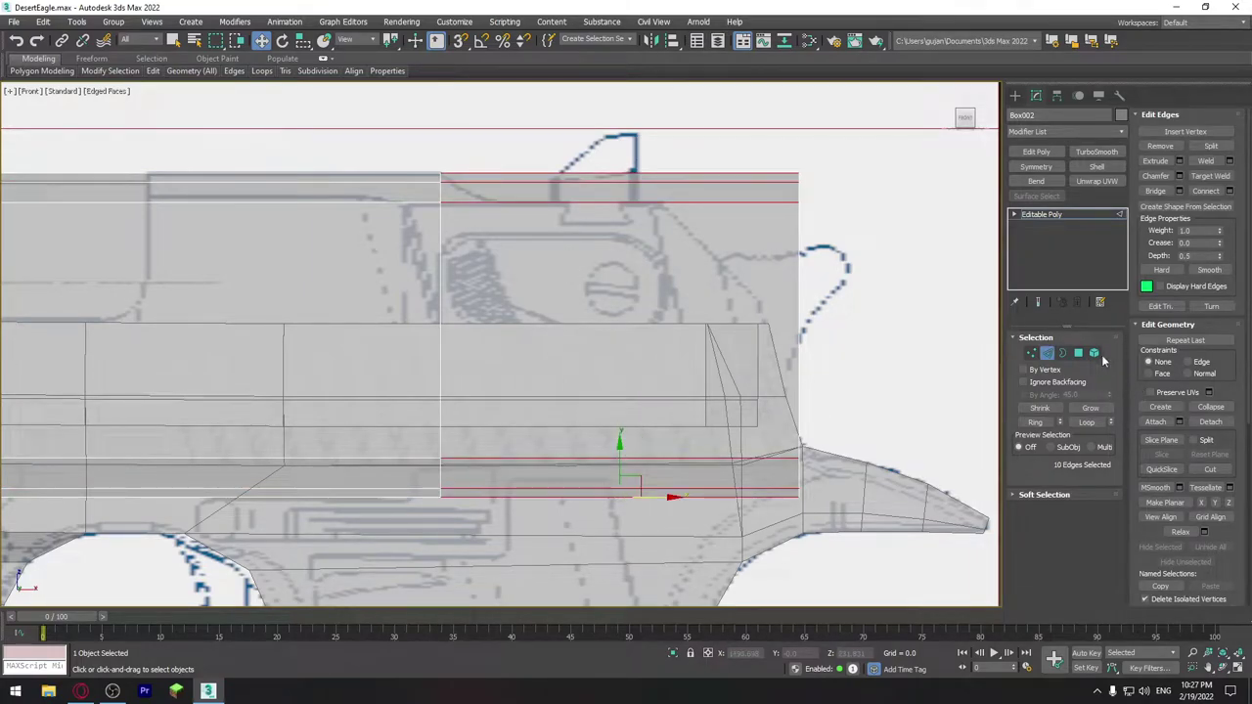
Connect the selected edges with three vertical edge loops across the extension.
{"action": "left_click", "coordinate": [1230, 192]}
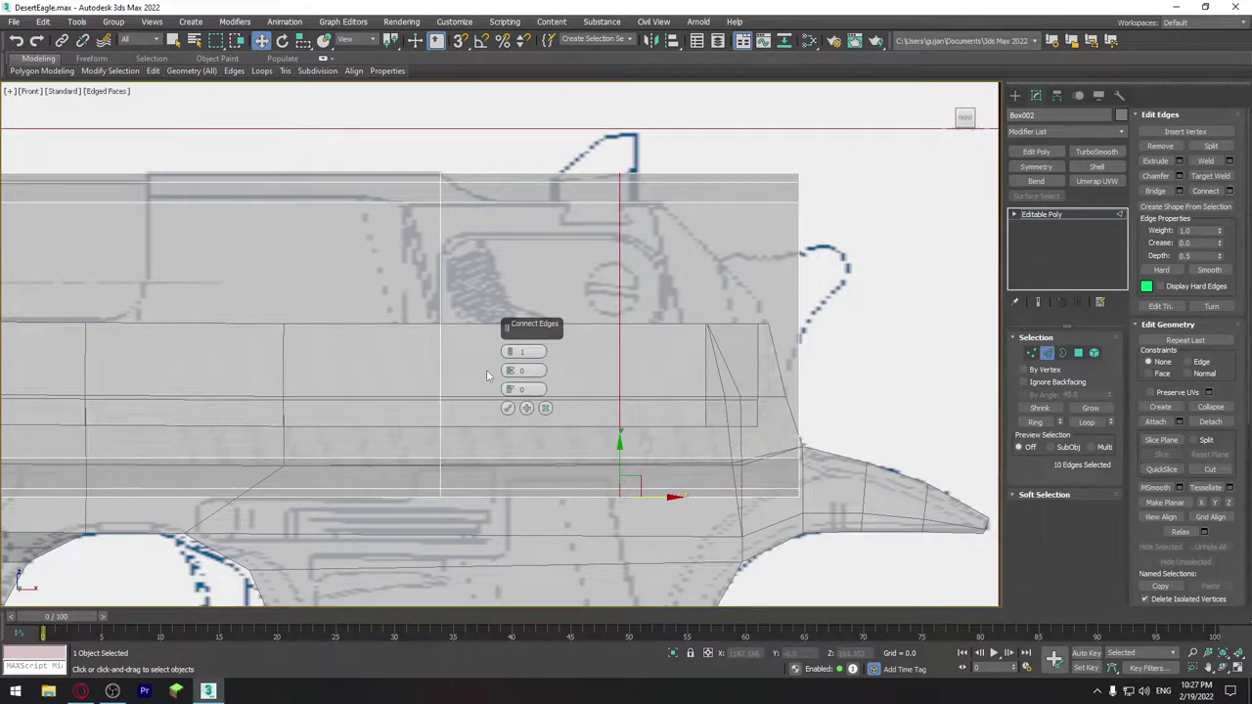
{"action": "left_click", "coordinate": [510, 352]}
{"action": "left_click", "coordinate": [510, 352]}
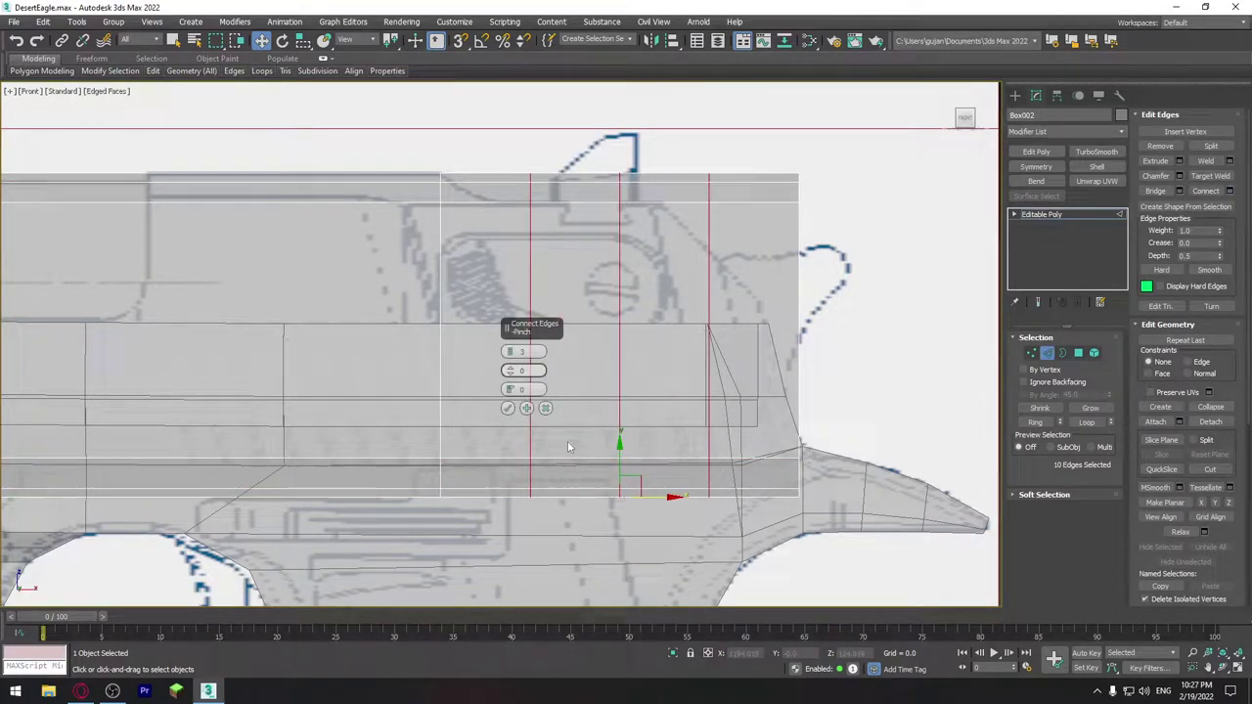
{"action": "left_click", "coordinate": [507, 409]}
Lower the extension's top vertices and drop the rightmost ones to slope the top edge.
{"action": "left_click", "coordinate": [1031, 354]}
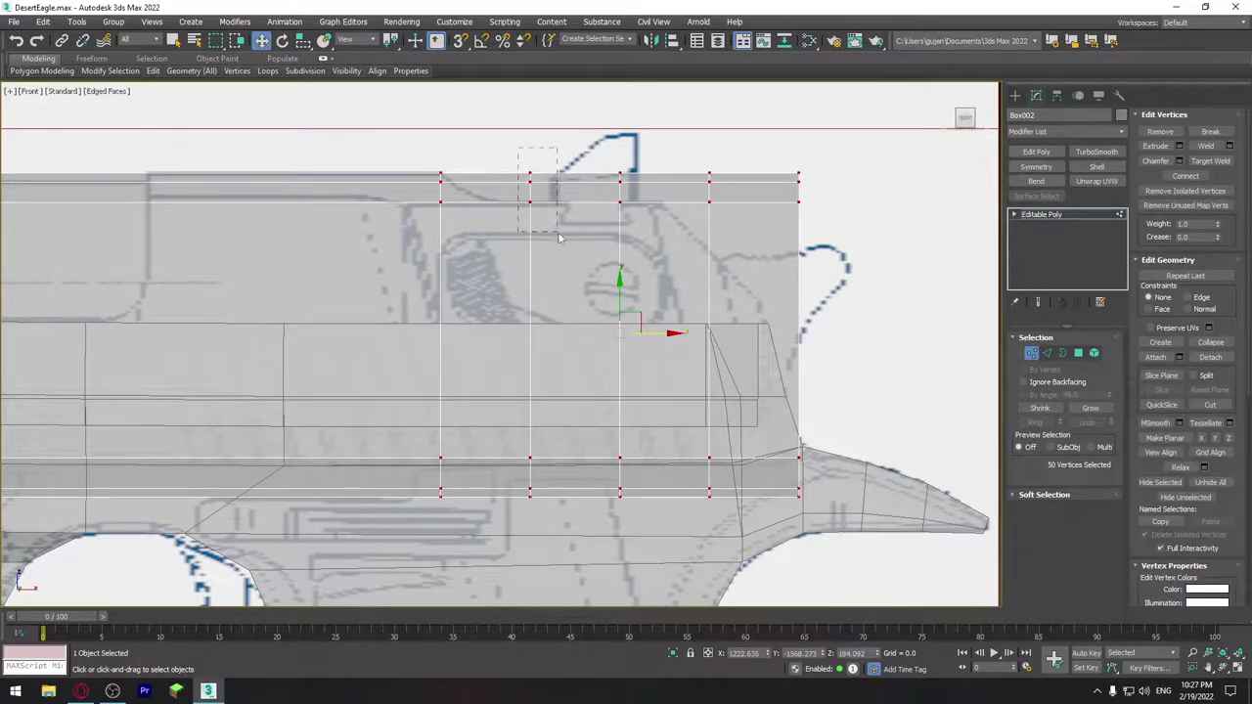
{"action": "left_click_drag", "start_coordinate": [560, 238], "coordinate": [558, 235]}
{"action": "left_click_drag", "start_coordinate": [529, 155], "coordinate": [529, 182]}
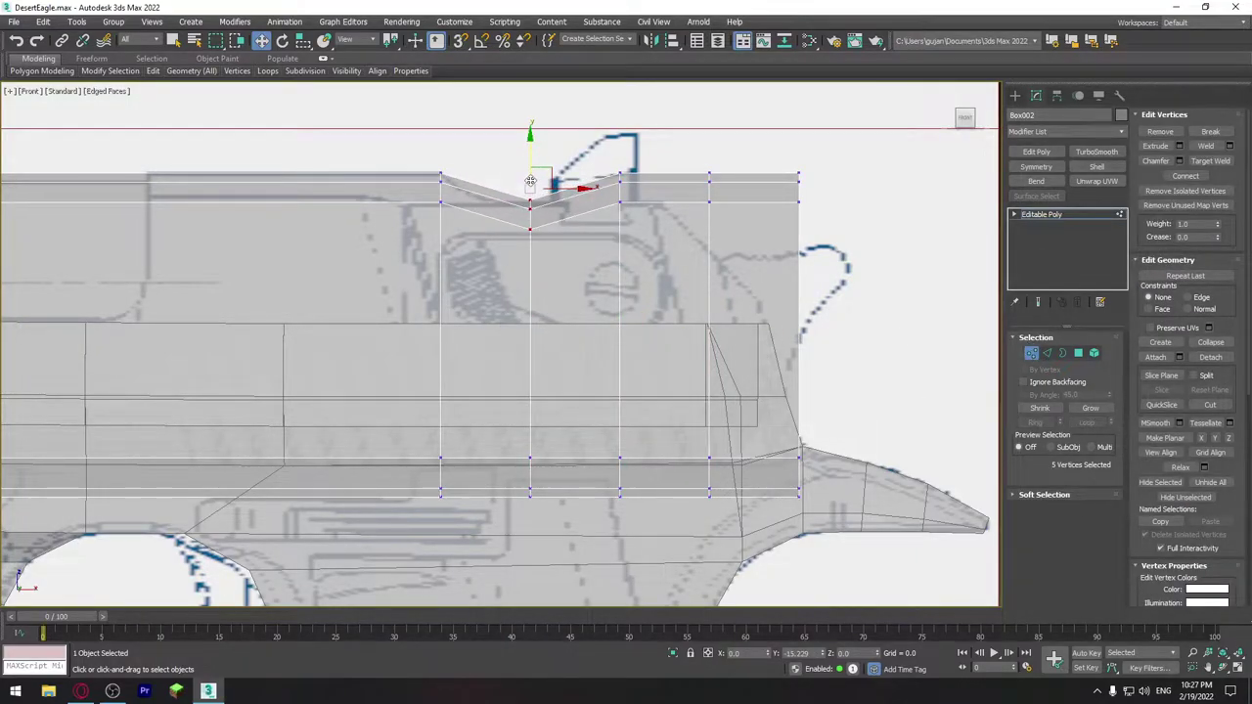
{"action": "right_click", "coordinate": [529, 182]}
{"action": "left_click_drag", "start_coordinate": [507, 249], "coordinate": [506, 248]}
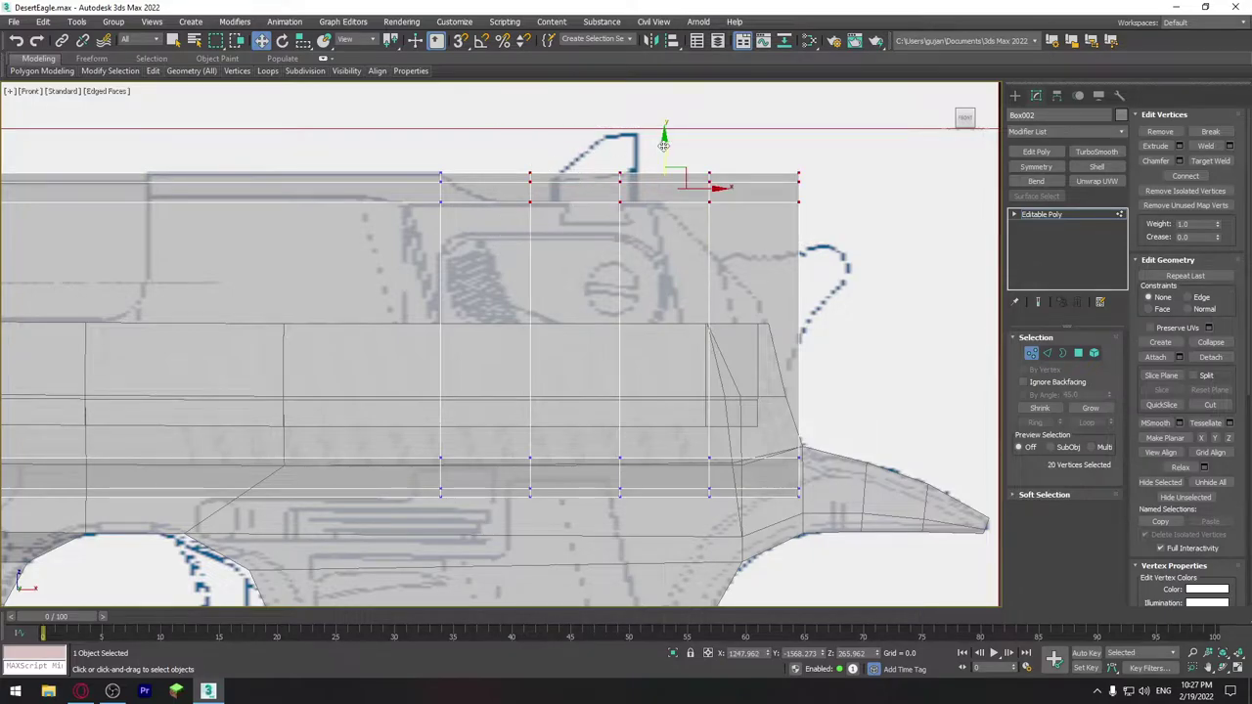
{"action": "left_click_drag", "start_coordinate": [663, 144], "coordinate": [663, 172]}
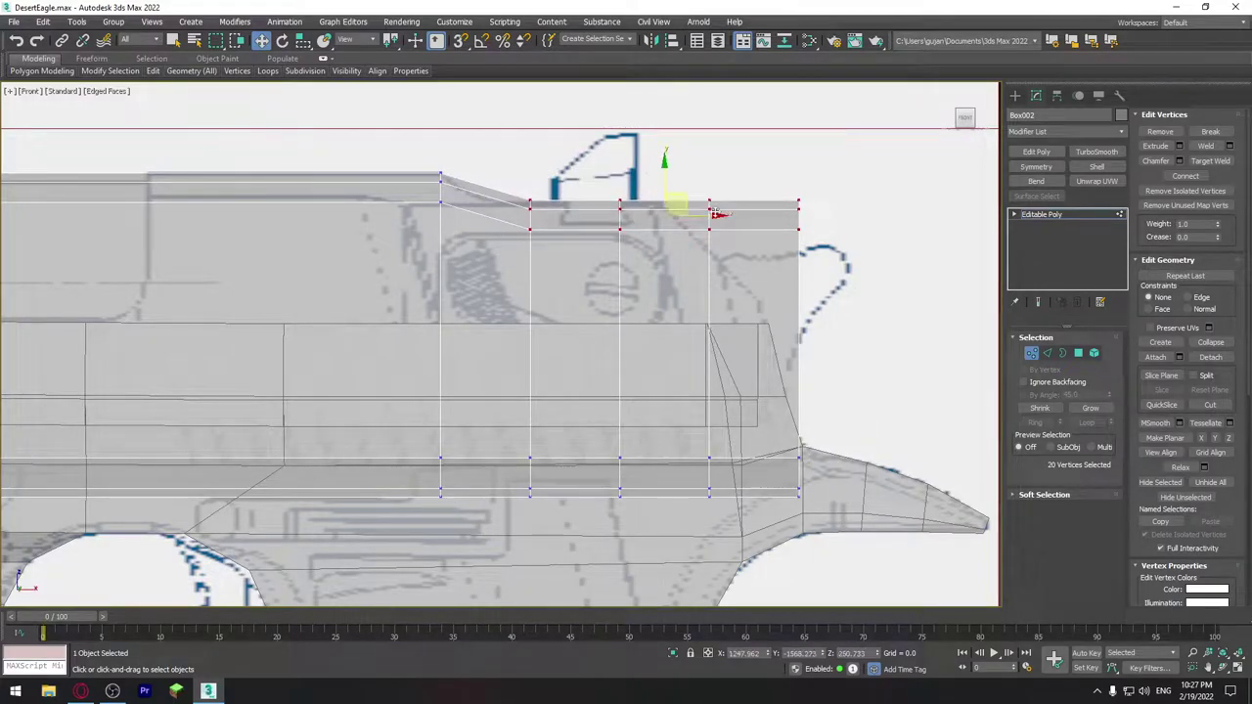
{"action": "left_click_drag", "start_coordinate": [822, 177], "coordinate": [662, 283]}
{"action": "left_click_drag", "start_coordinate": [753, 181], "coordinate": [740, 191]}
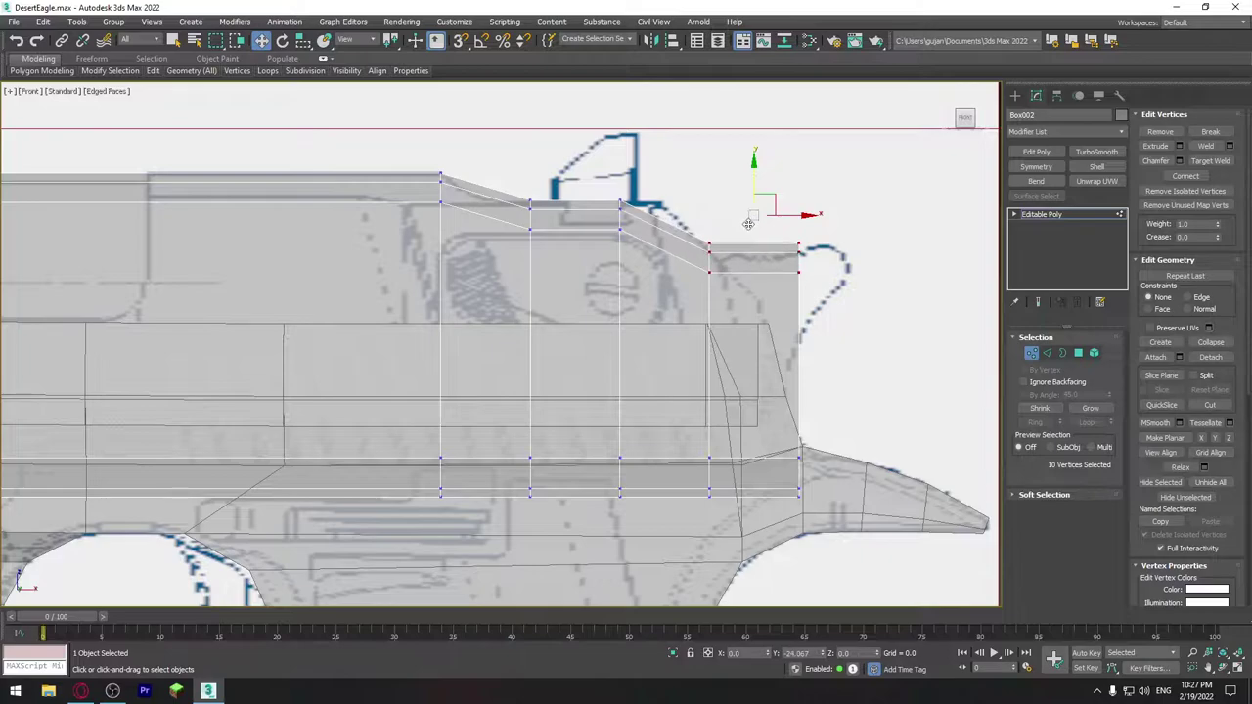
{"action": "key", "text": "ctrl+z"}
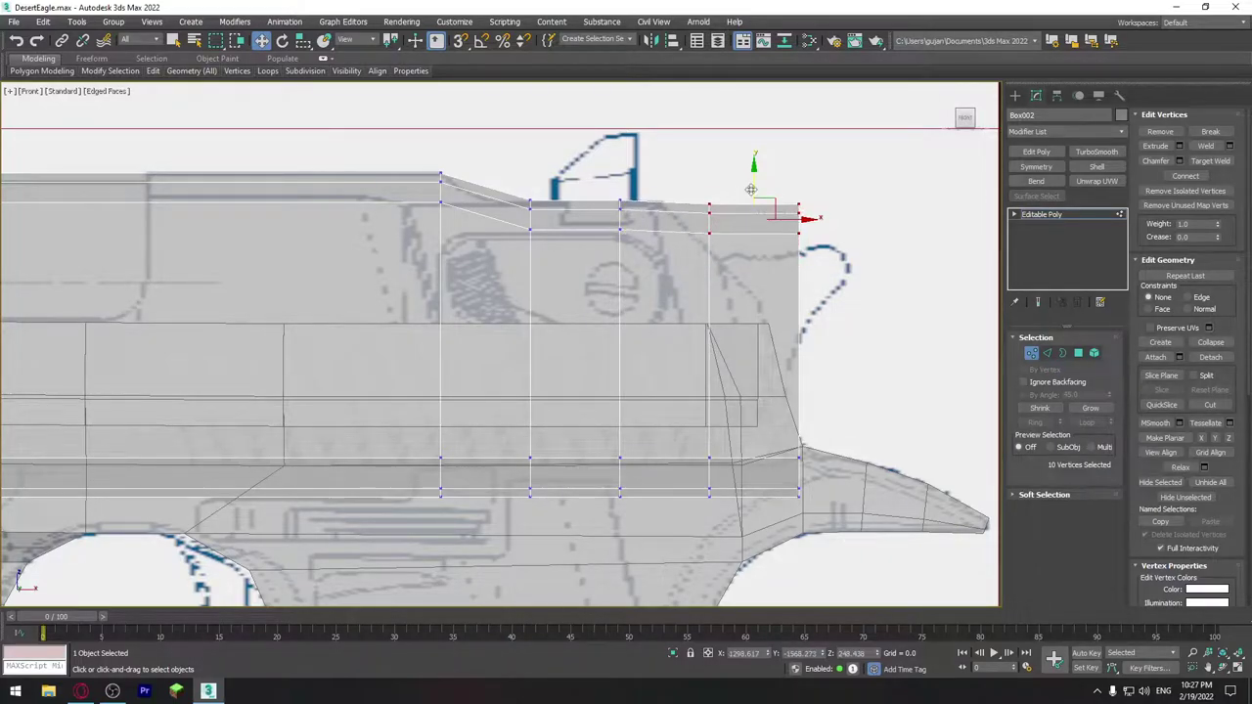
{"action": "left_click_drag", "start_coordinate": [777, 261], "coordinate": [777, 259]}
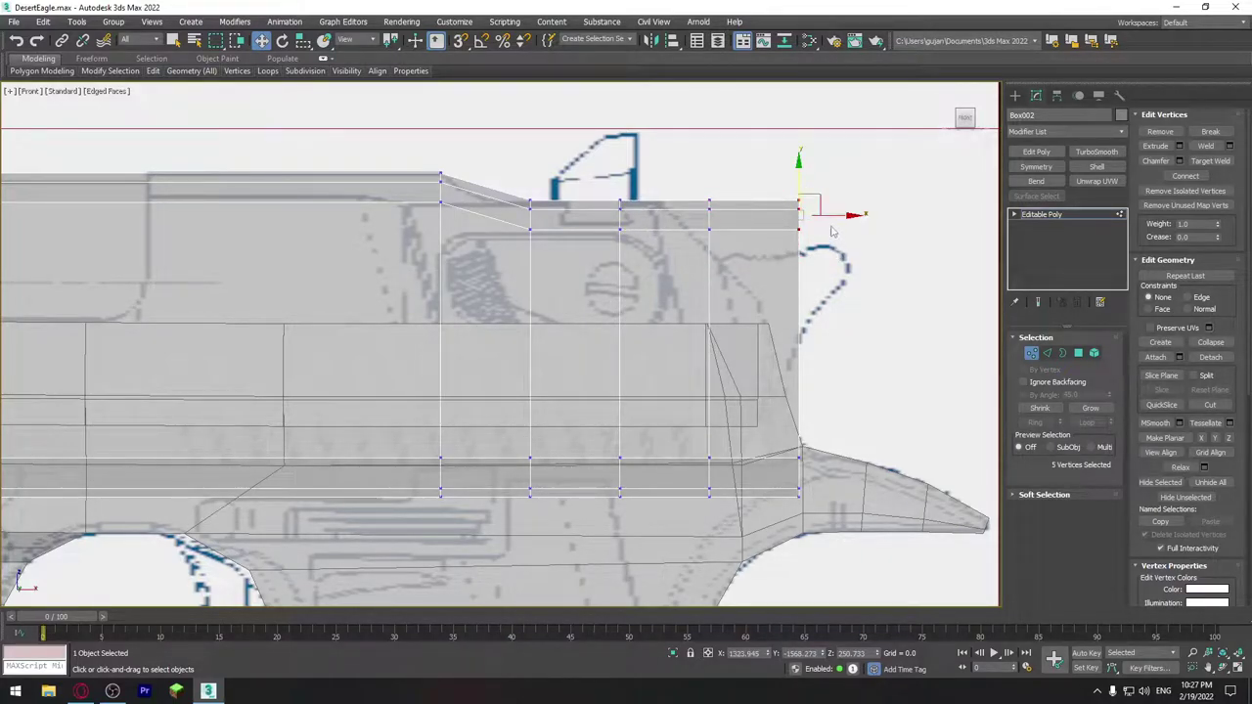
{"action": "mouse_move", "coordinate": [797, 178]}
{"action": "left_mouse_down"}
{"action": "mouse_move", "coordinate": [863, 291]}
{"action": "mouse_move", "coordinate": [794, 285]}
{"action": "left_mouse_up"}
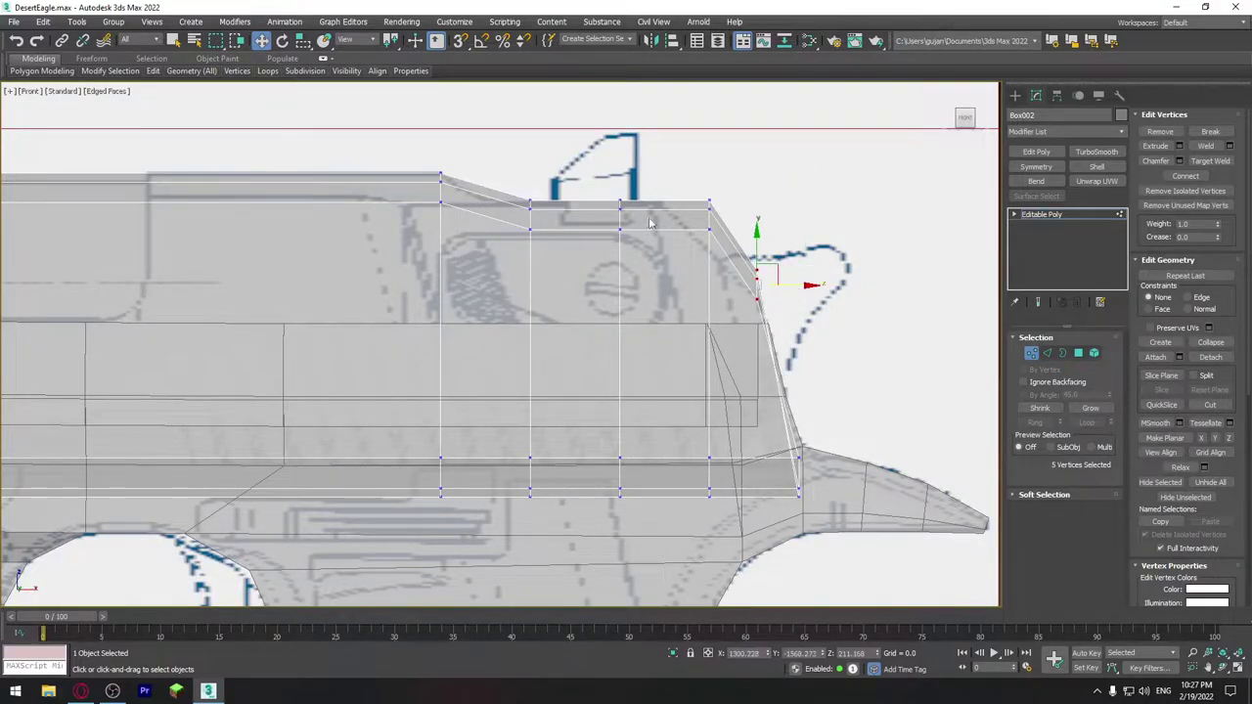
Shift the top-right vertices left to follow the blueprint's back outline.
{"action": "left_click_drag", "start_coordinate": [729, 255], "coordinate": [726, 250]}
{"action": "left_click_drag", "start_coordinate": [752, 209], "coordinate": [704, 208]}
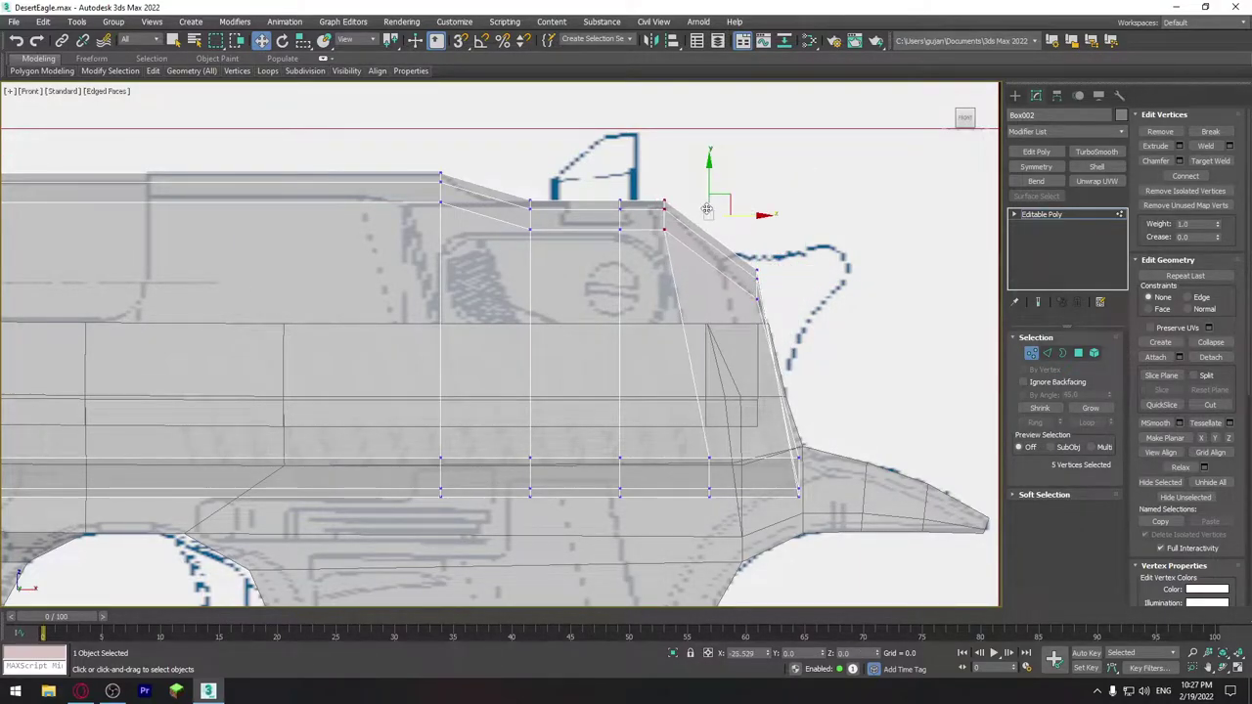
{"action": "middle_click_drag", "start_coordinate": [612, 305], "coordinate": [698, 318]}
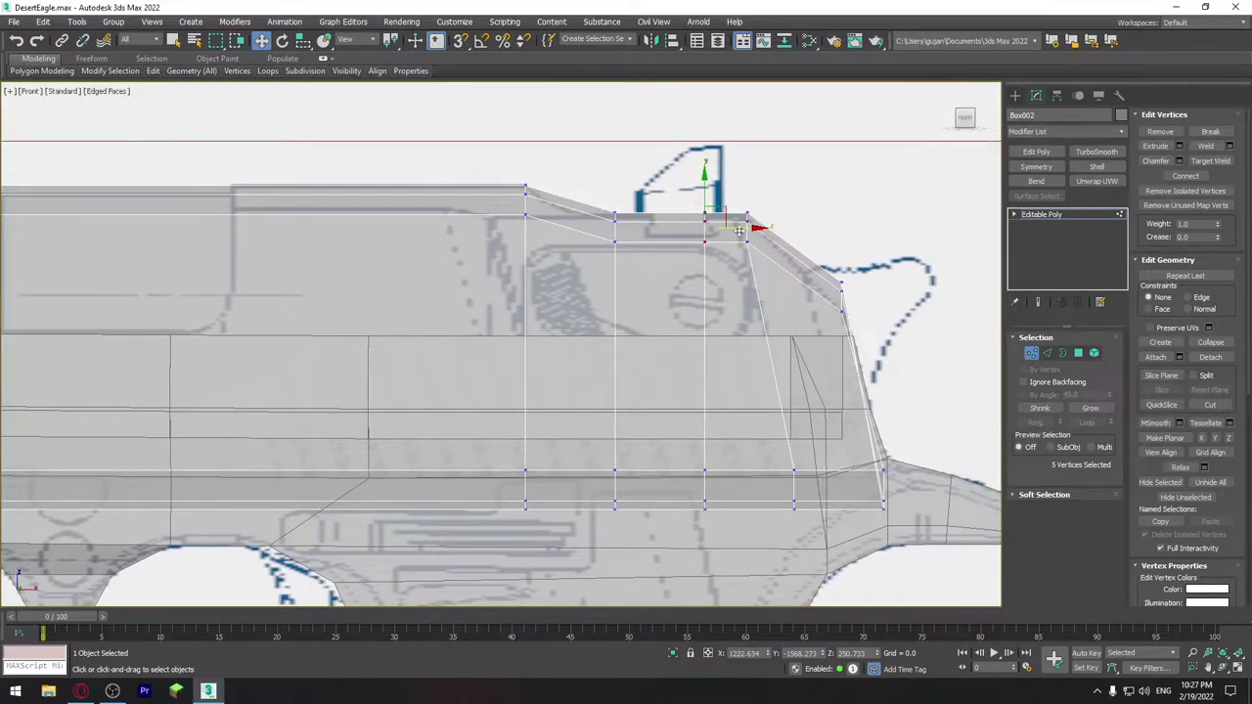
{"action": "key", "text": "ctrl+z"}
{"action": "key", "text": "ctrl+y"}
{"action": "key", "text": "ctrl+z"}
Slide the extension's top and lower vertex columns left to match the blueprint.
{"action": "key", "text": "ctrl+y"}
{"action": "left_click", "coordinate": [746, 216]}
{"action": "left_click_drag", "start_coordinate": [745, 230], "coordinate": [713, 228]}
{"action": "middle_click_drag", "start_coordinate": [699, 293], "coordinate": [703, 295]}
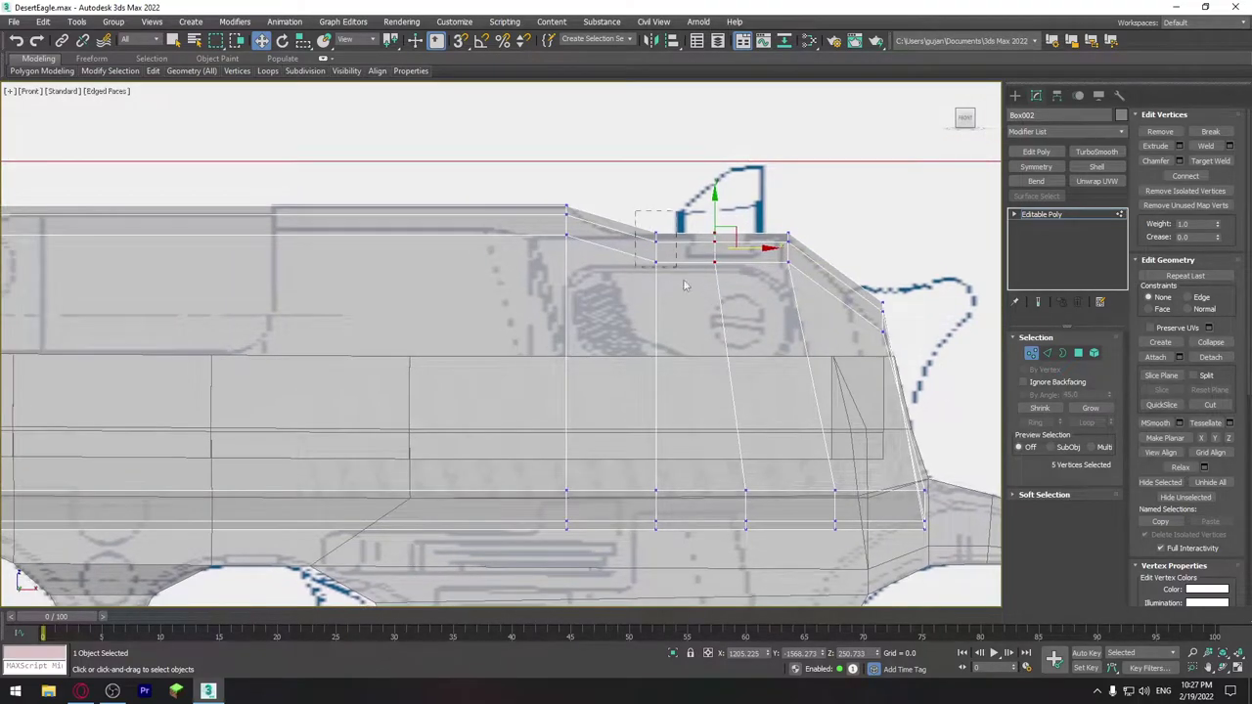
{"action": "left_click_drag", "start_coordinate": [690, 248], "coordinate": [642, 241]}
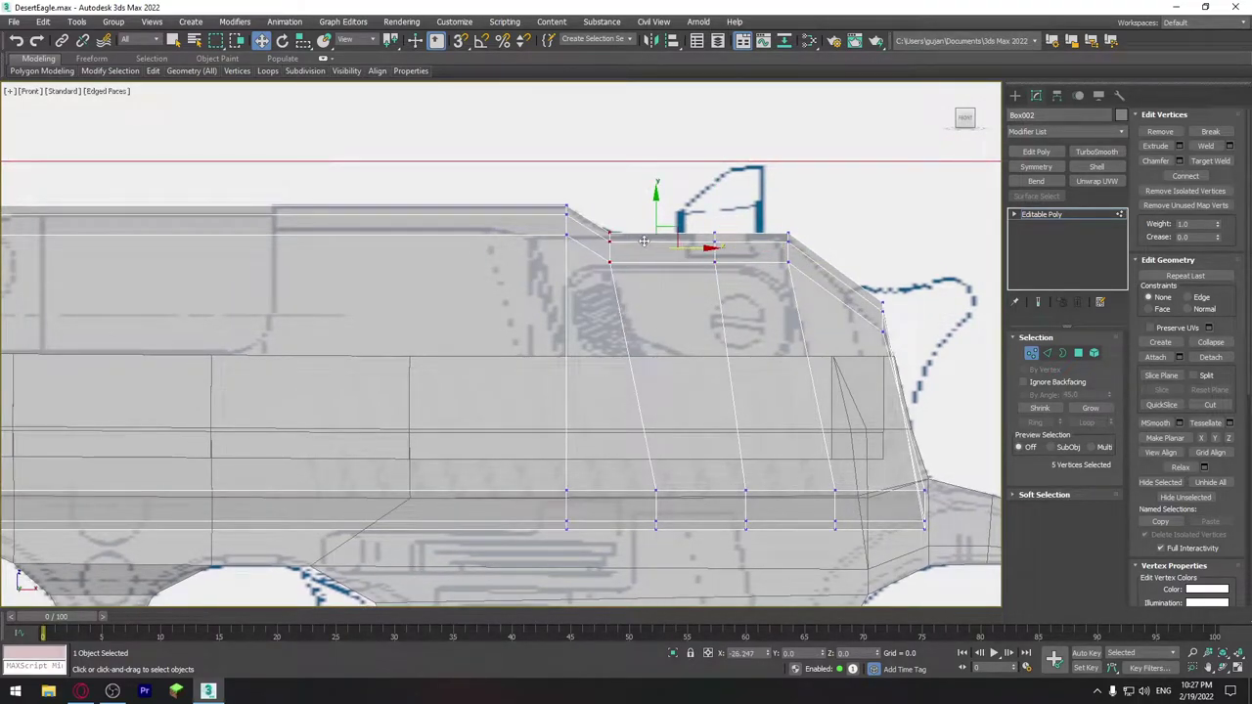
{"action": "middle_click_drag", "start_coordinate": [665, 393], "coordinate": [628, 232]}
{"action": "mouse_move", "coordinate": [587, 311]}
{"action": "left_mouse_down"}
{"action": "mouse_move", "coordinate": [635, 371]}
{"action": "mouse_move", "coordinate": [615, 346]}
{"action": "left_mouse_up"}
{"action": "middle_click_drag", "start_coordinate": [660, 257], "coordinate": [652, 394]}
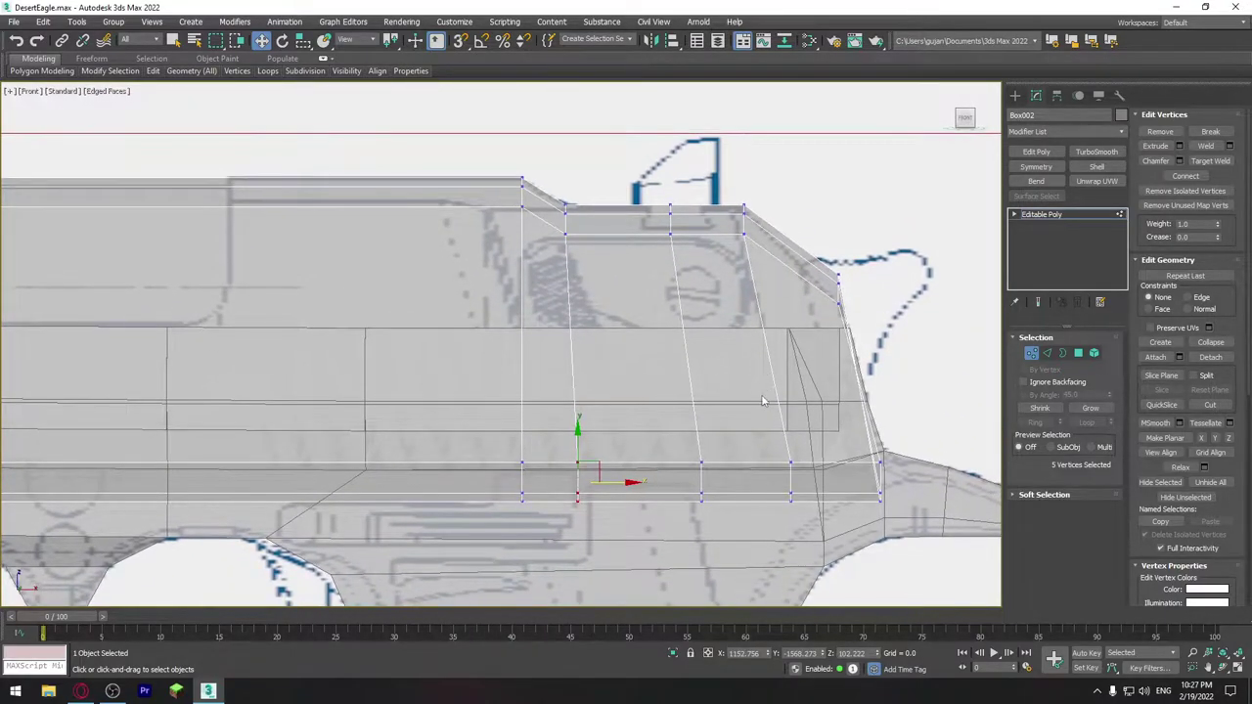
{"action": "middle_click_drag", "start_coordinate": [761, 400], "coordinate": [671, 343]}
{"action": "mouse_move", "coordinate": [590, 382]}
{"action": "left_mouse_down"}
{"action": "mouse_move", "coordinate": [642, 419]}
{"action": "mouse_move", "coordinate": [623, 419]}
{"action": "left_mouse_up"}
{"action": "middle_click_drag", "start_coordinate": [623, 422], "coordinate": [515, 444]}
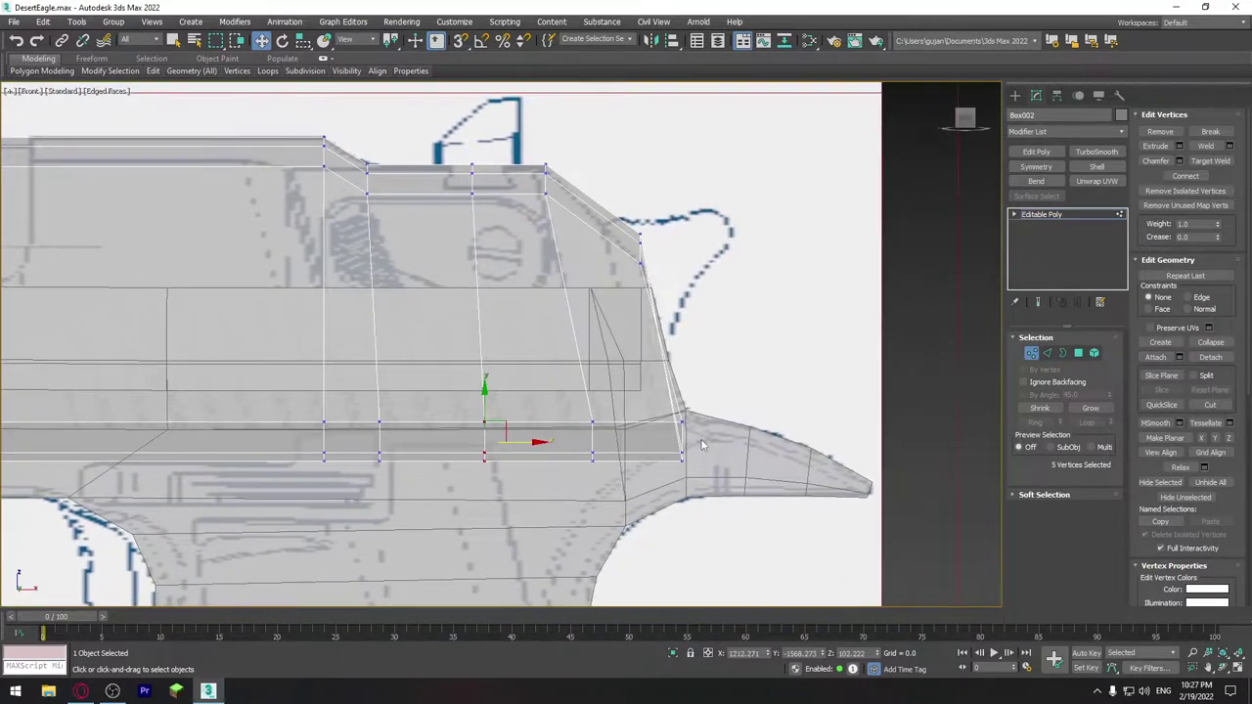
{"action": "mouse_move", "coordinate": [673, 409]}
{"action": "left_mouse_down"}
{"action": "mouse_move", "coordinate": [704, 474]}
{"action": "mouse_move", "coordinate": [685, 386]}
{"action": "left_mouse_up"}
Move the far-left lower corner vertices right to slant the slide's front end.
{"action": "scroll", "coordinate": [629, 414], "scroll_direction": "up", "scroll_amount": 3}
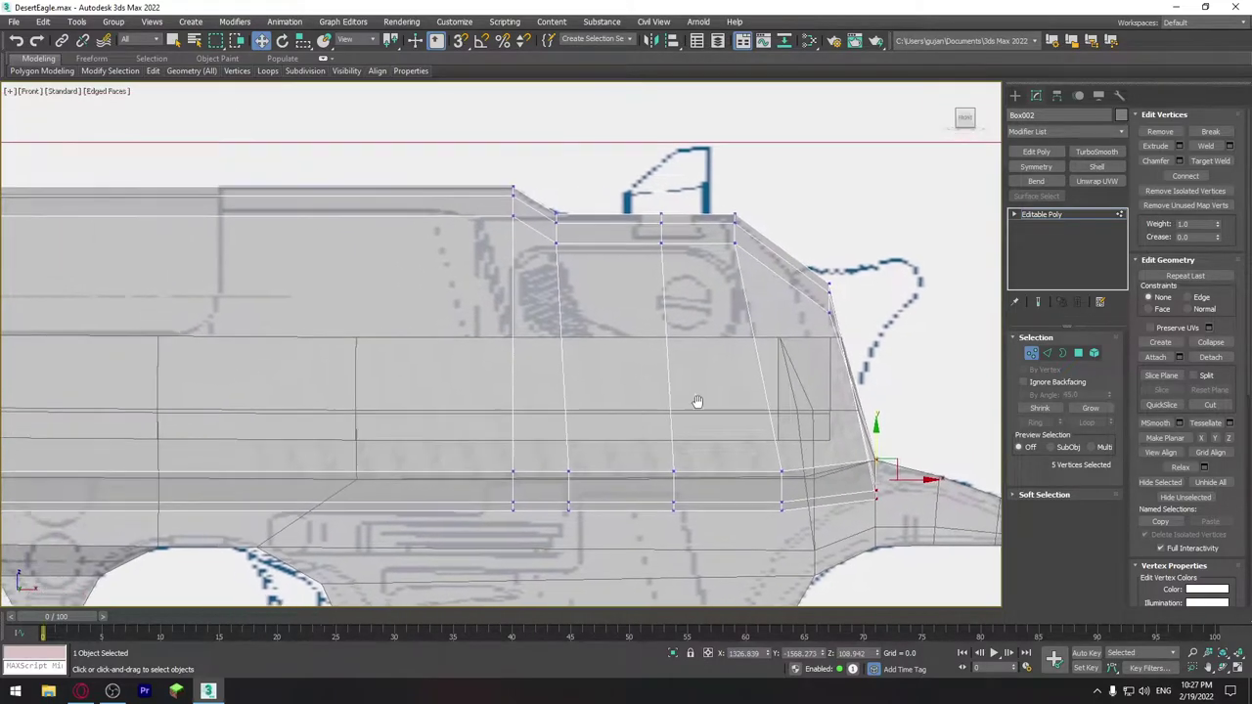
{"action": "mouse_move", "coordinate": [698, 400]}
{"action": "middle_mouse_down"}
{"action": "mouse_move", "coordinate": [498, 416]}
{"action": "mouse_move", "coordinate": [535, 317]}
{"action": "mouse_move", "coordinate": [622, 326]}
{"action": "middle_mouse_up"}
{"action": "scroll", "coordinate": [497, 416], "scroll_direction": "down", "scroll_amount": 3}
{"action": "scroll", "coordinate": [327, 383], "scroll_direction": "up", "scroll_amount": 2}
{"action": "scroll", "coordinate": [449, 403], "scroll_direction": "up", "scroll_amount": 2}
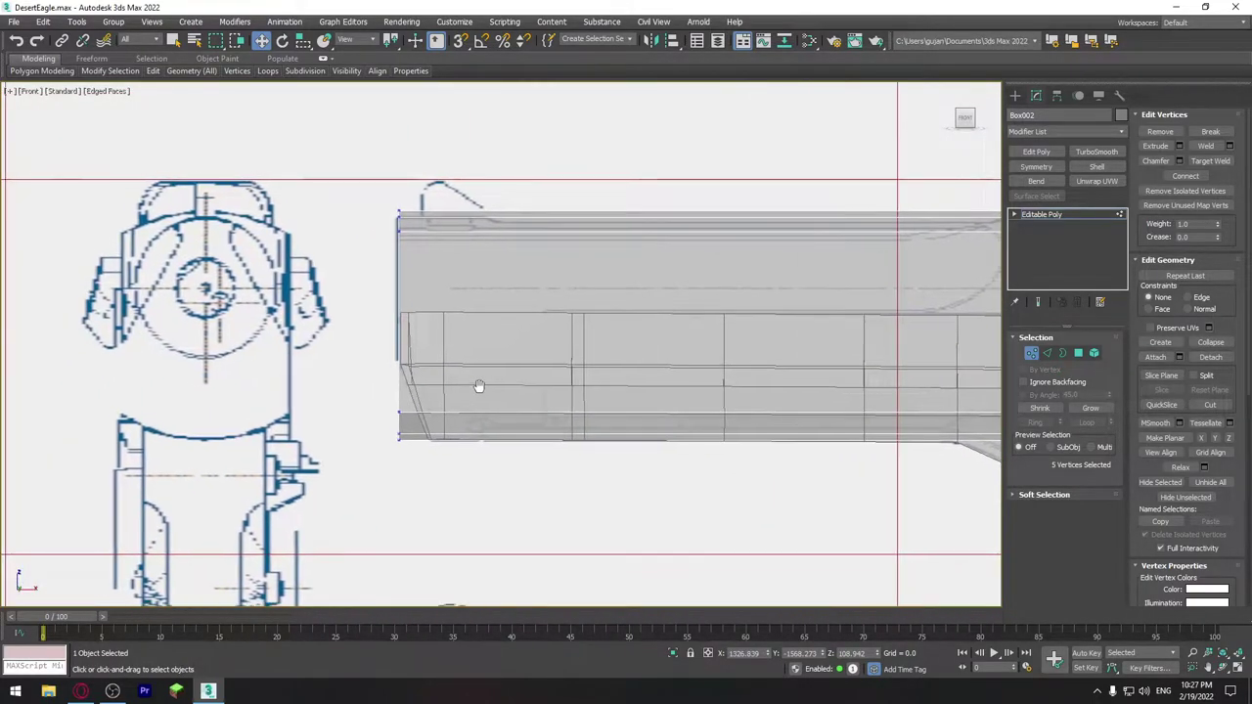
{"action": "left_click", "coordinate": [388, 407]}
{"action": "left_click_drag", "start_coordinate": [388, 403], "coordinate": [463, 418]}
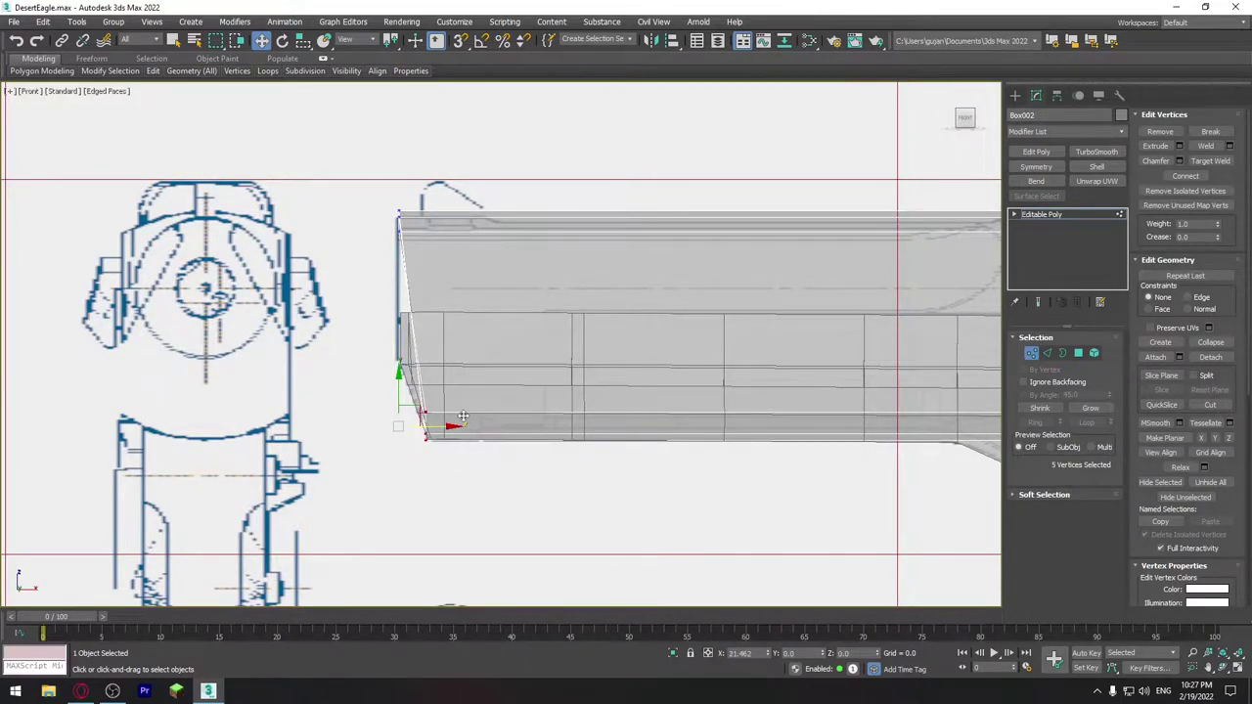
{"action": "key", "text": "e"}
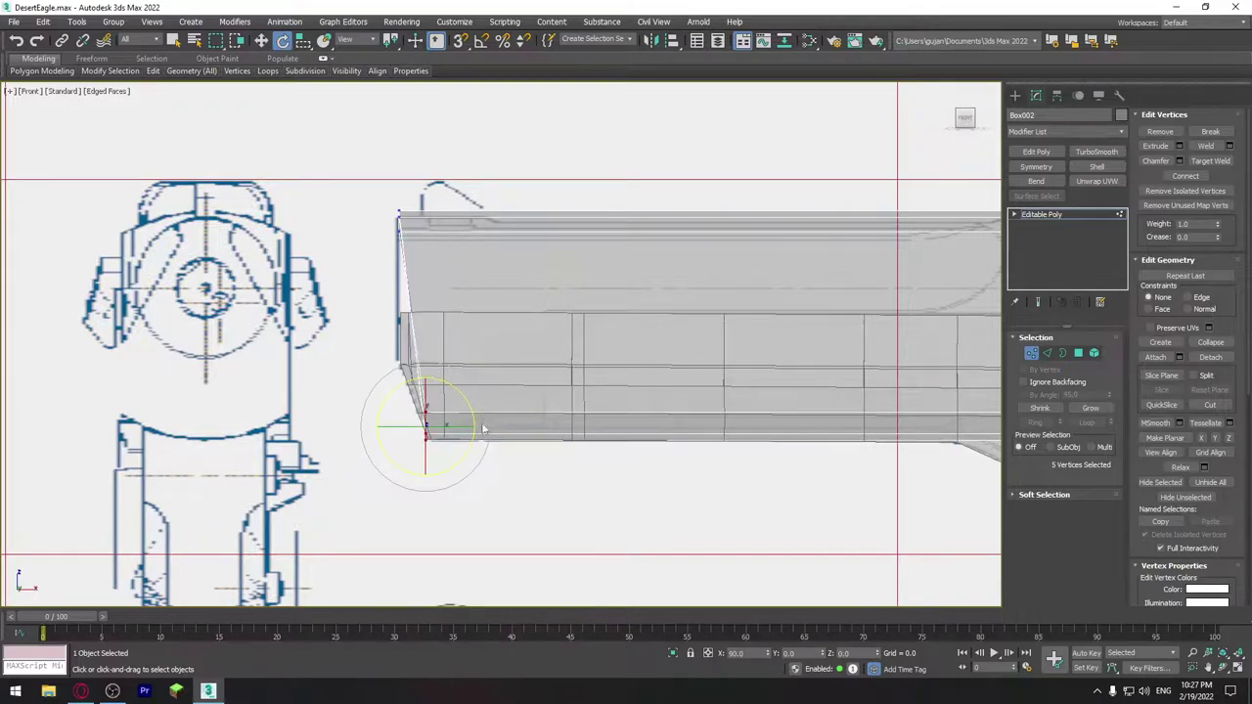
{"action": "middle_click_drag", "start_coordinate": [478, 456], "coordinate": [429, 431]}
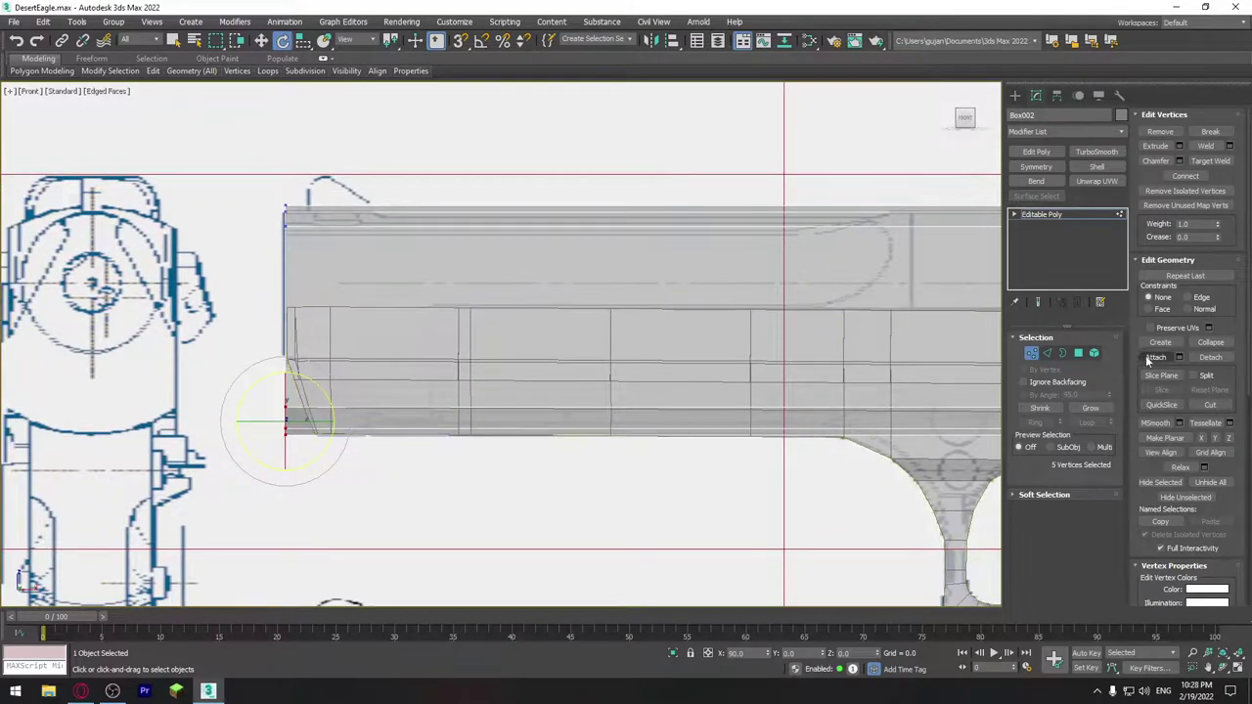
Connect the 18 selected front-section edges with 3 segments to add three edge loops.
{"action": "key", "text": "2"}
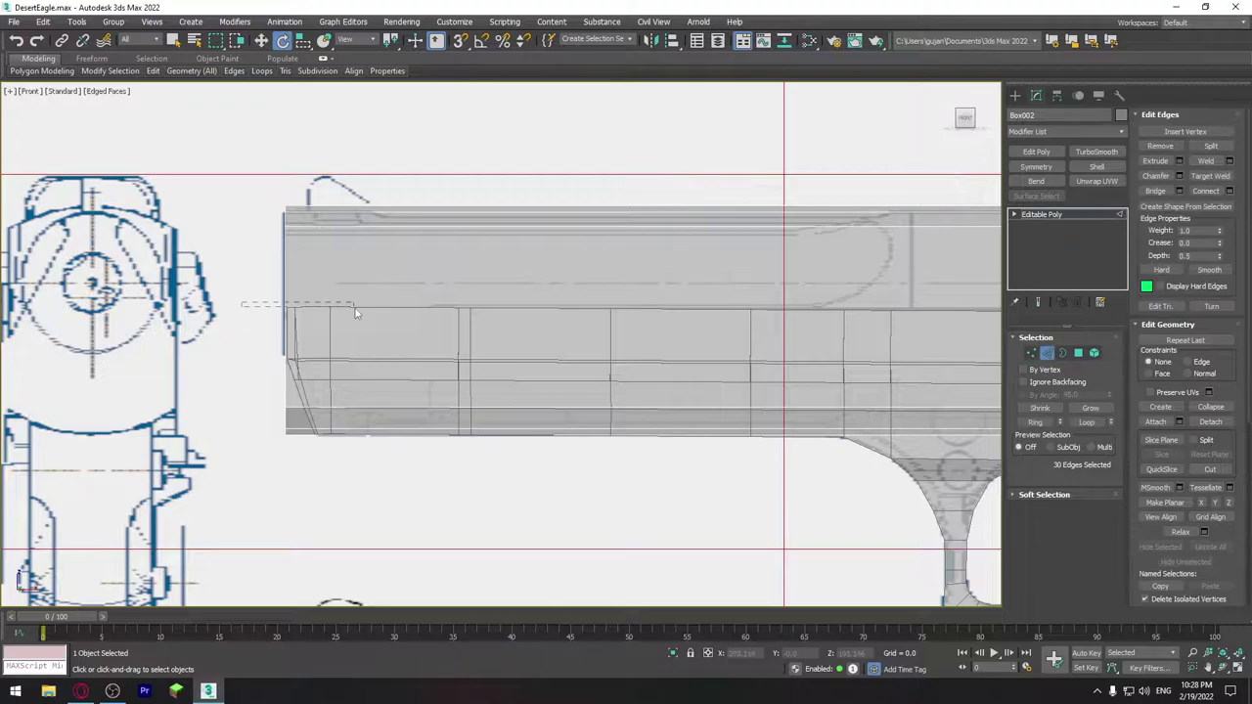
{"action": "left_click", "coordinate": [284, 313]}
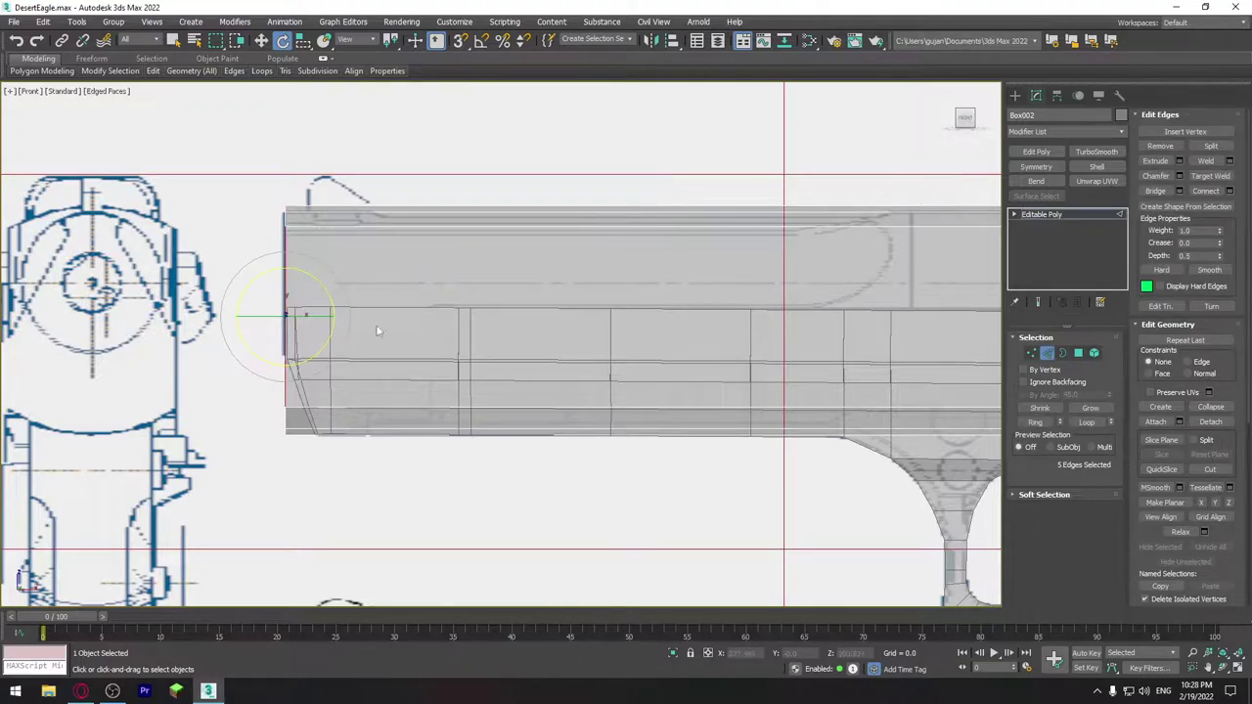
{"action": "left_click", "coordinate": [1230, 192]}
{"action": "middle_click_drag", "start_coordinate": [365, 297], "coordinate": [361, 291]}
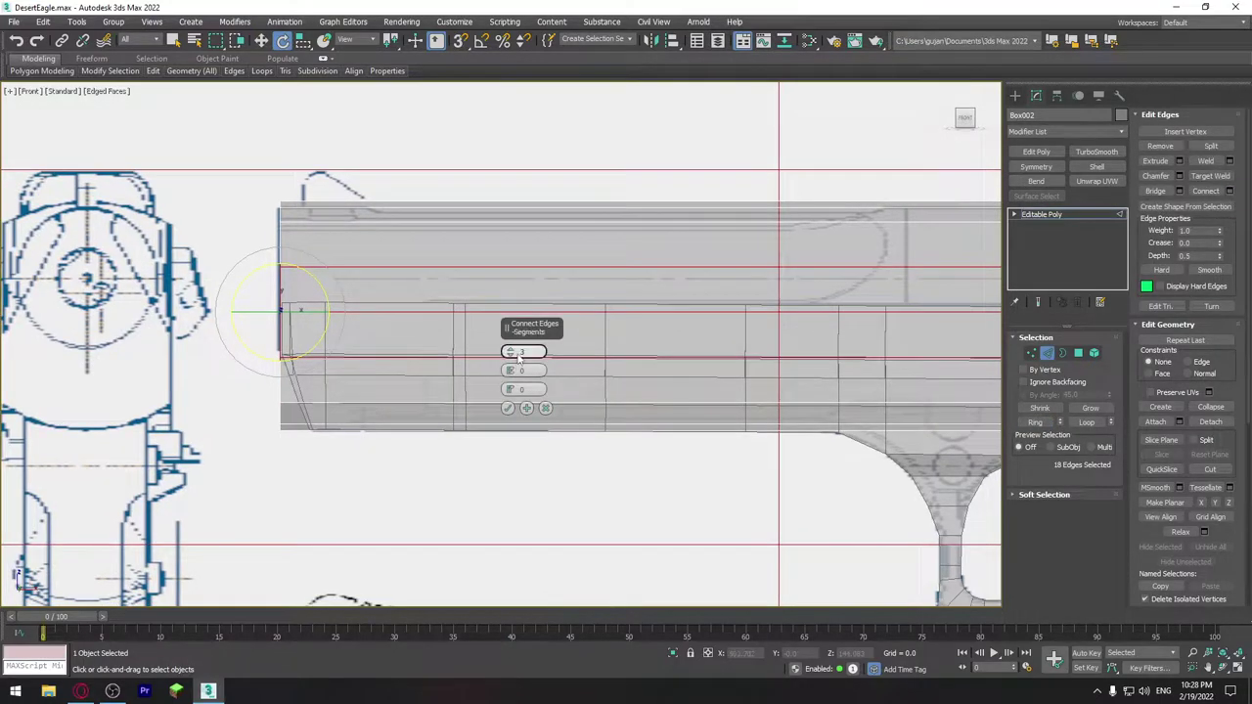
{"action": "left_click", "coordinate": [508, 409]}
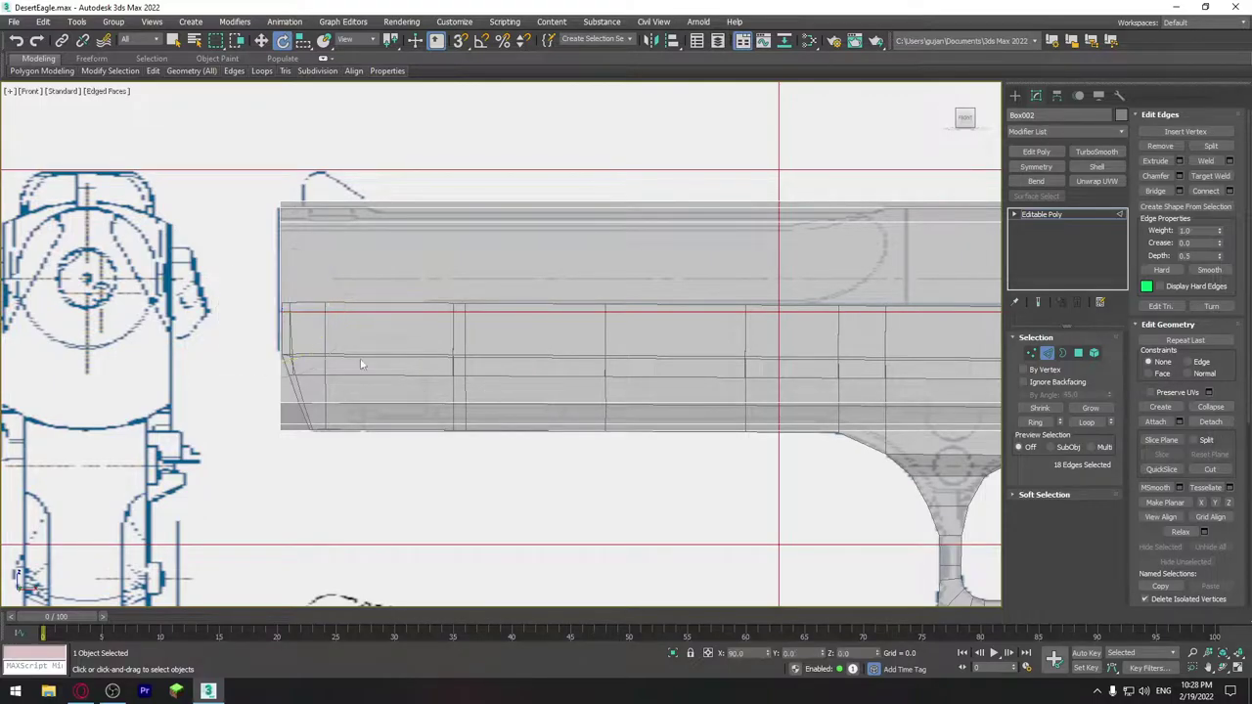
{"action": "middle_click_drag", "start_coordinate": [311, 343], "coordinate": [344, 309]}
Pull the frame's front-tip bottom vertices back along X to angle the lower corner.
{"action": "key", "text": "1"}
{"action": "left_click_drag", "start_coordinate": [315, 414], "coordinate": [291, 389]}
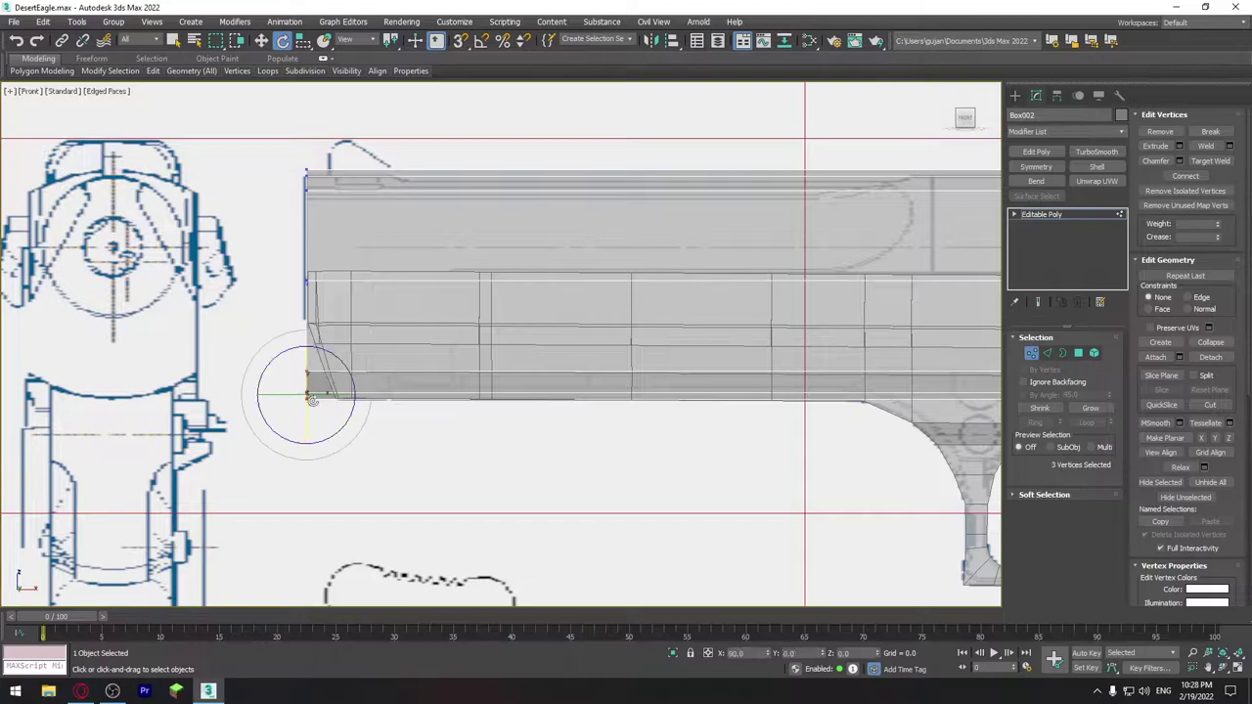
{"action": "key", "text": "w"}
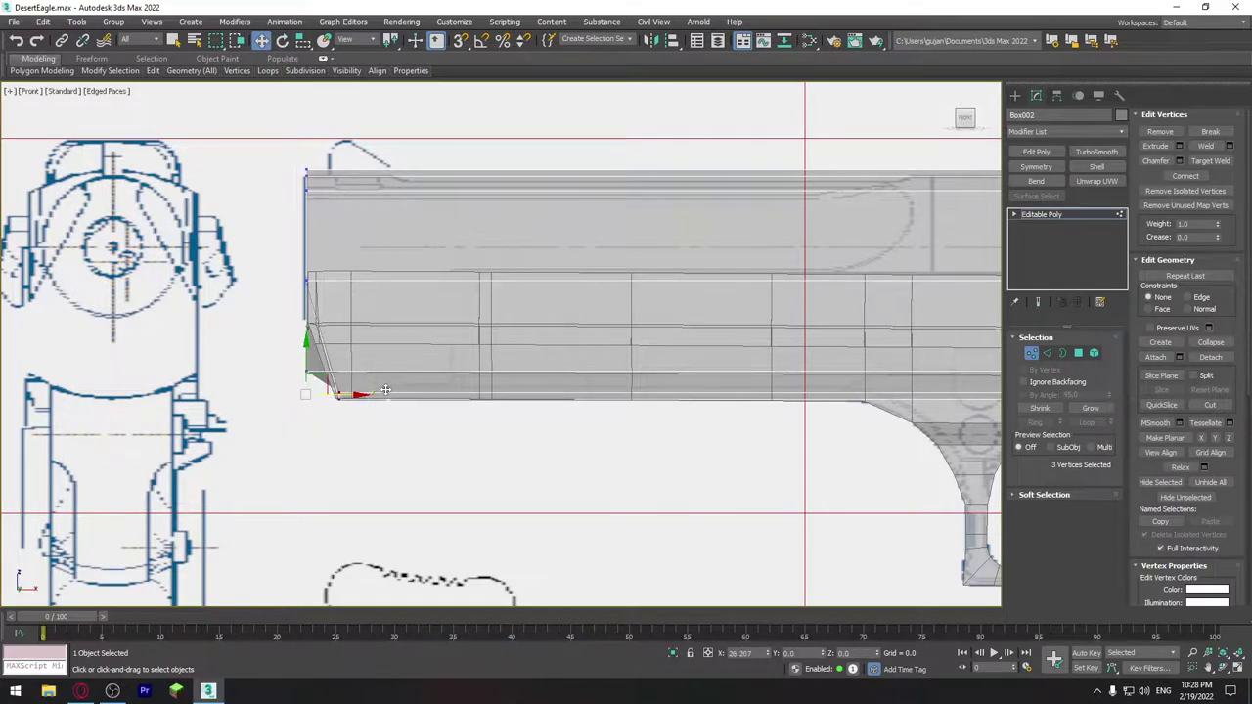
{"action": "mouse_move", "coordinate": [279, 362]}
{"action": "left_mouse_down"}
{"action": "mouse_move", "coordinate": [338, 383]}
{"action": "mouse_move", "coordinate": [370, 379]}
{"action": "left_mouse_up"}
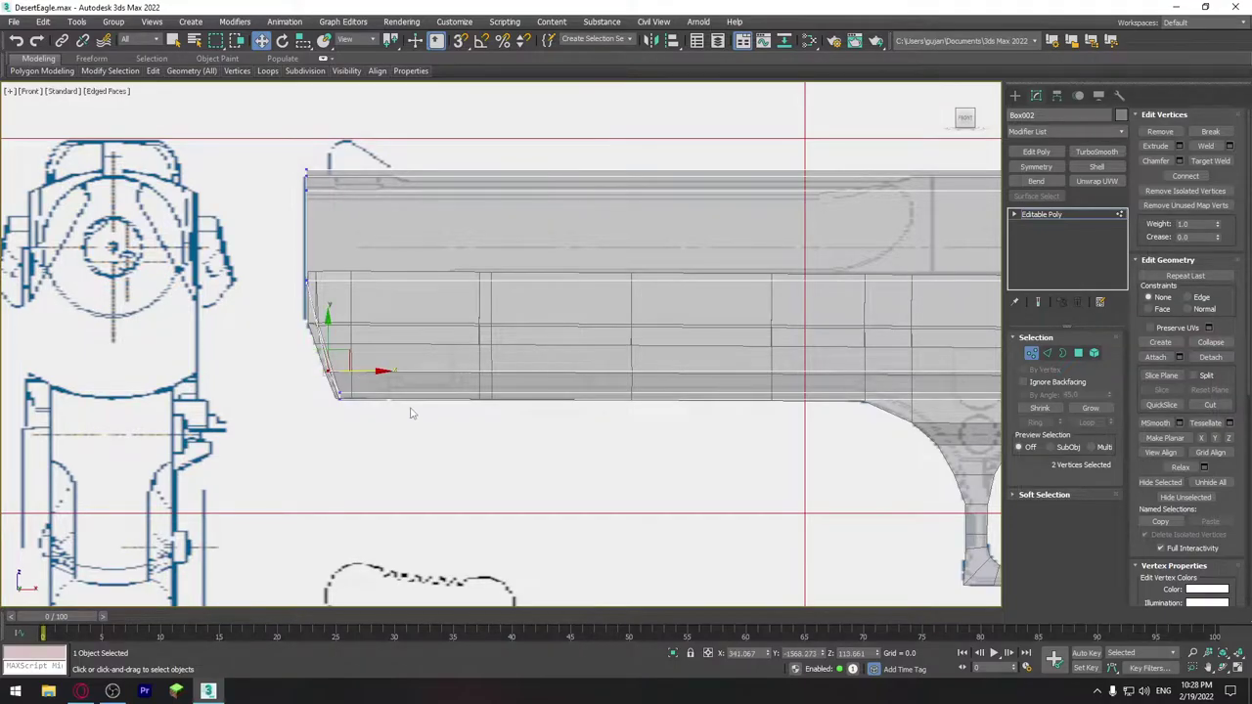
{"action": "mouse_move", "coordinate": [417, 408]}
{"action": "middle_mouse_down"}
{"action": "mouse_move", "coordinate": [530, 448]}
{"action": "mouse_move", "coordinate": [716, 363]}
{"action": "mouse_move", "coordinate": [774, 402]}
{"action": "mouse_move", "coordinate": [712, 280]}
{"action": "middle_mouse_up"}
{"action": "key", "text": "p"}
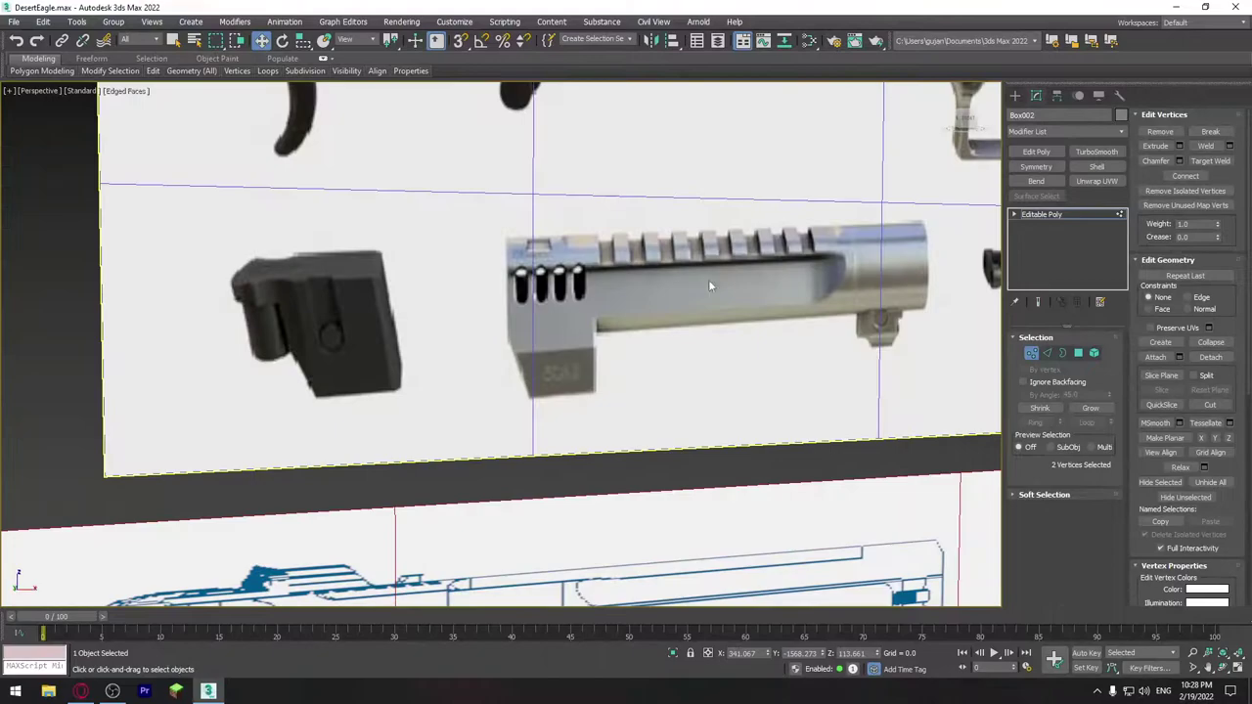
{"action": "middle_click_drag", "start_coordinate": [678, 332], "coordinate": [554, 328]}
{"action": "scroll", "coordinate": [495, 363], "scroll_direction": "down", "scroll_amount": 3}
{"action": "scroll", "coordinate": [495, 363], "scroll_direction": "down", "scroll_amount": 3}
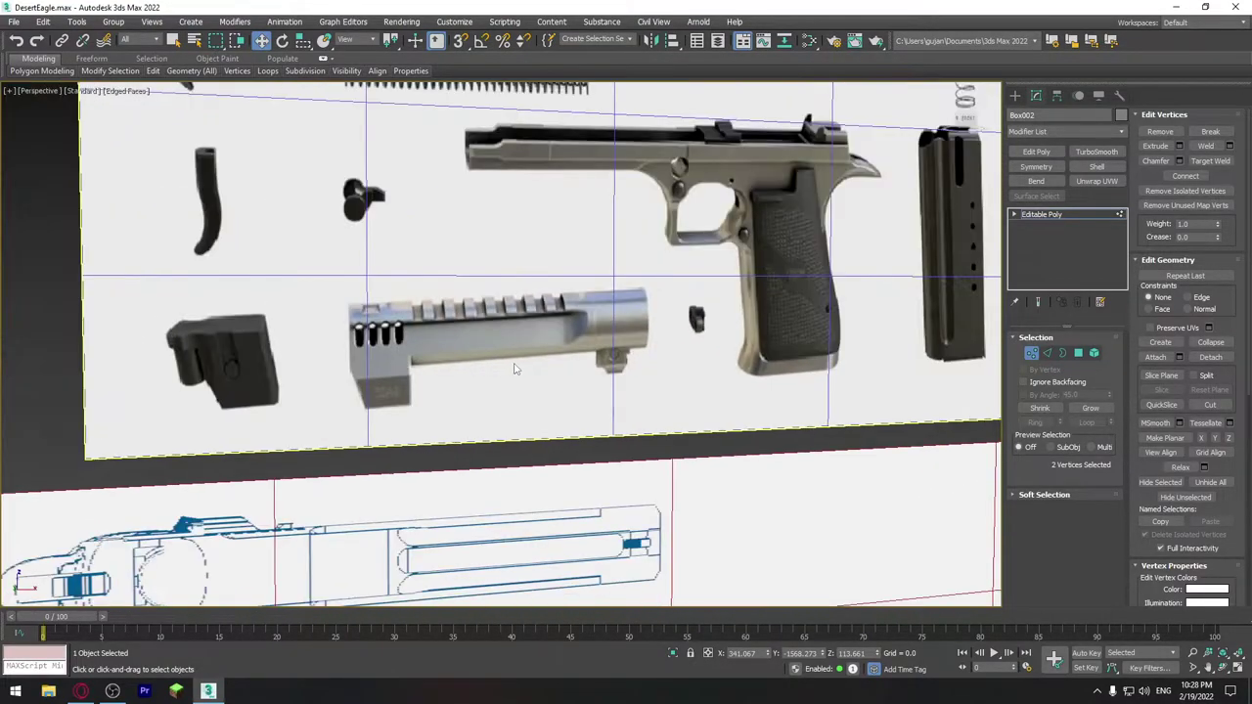
{"action": "scroll", "coordinate": [670, 191], "scroll_direction": "down", "scroll_amount": 2}
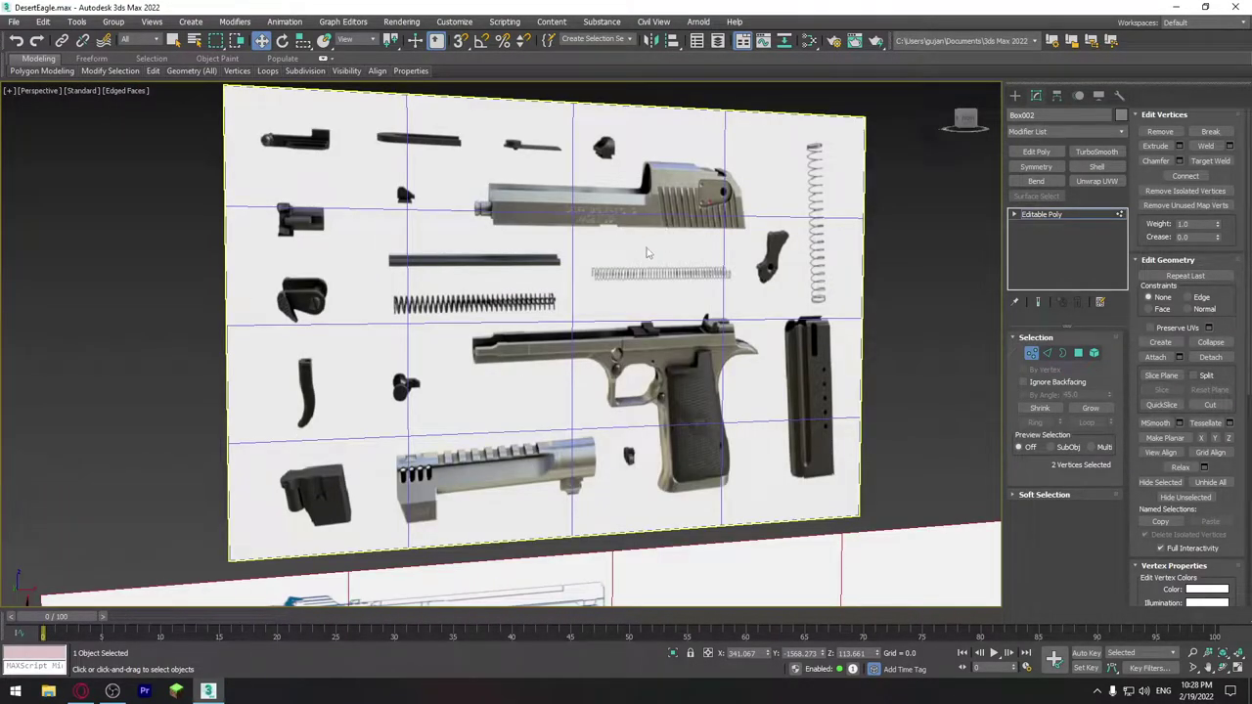
{"action": "middle_click_drag", "start_coordinate": [668, 362], "coordinate": [526, 355]}
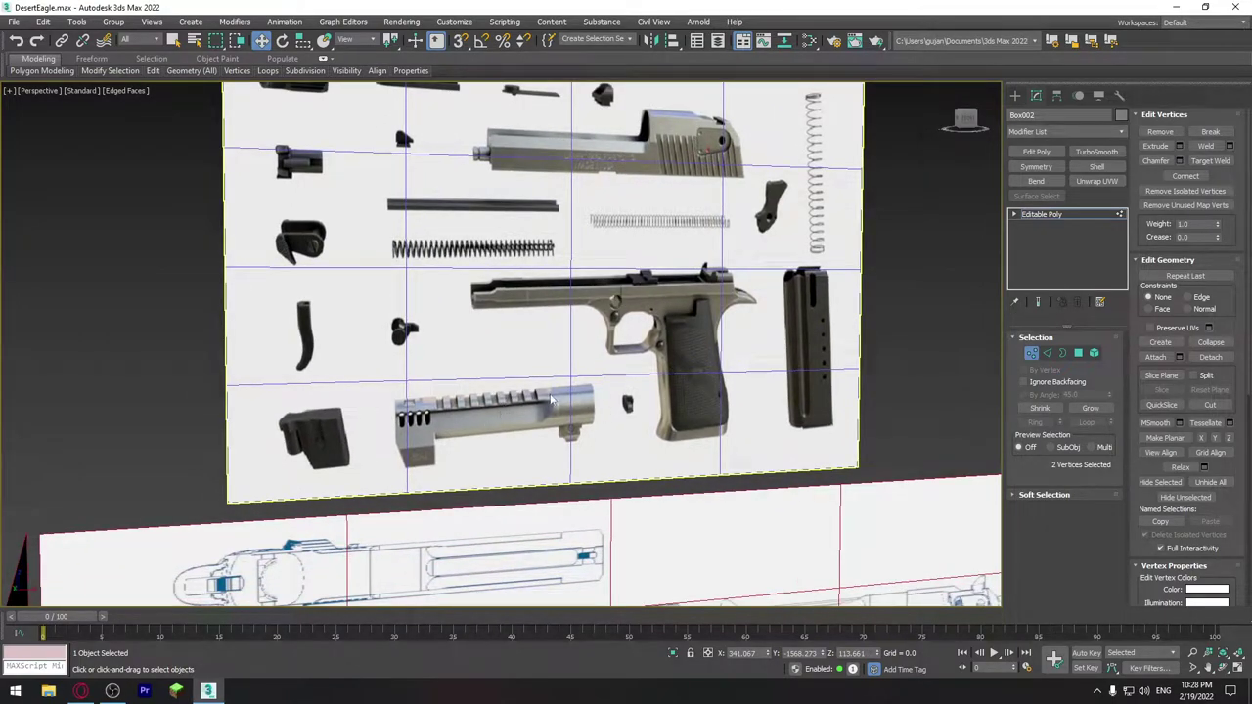
{"action": "middle_click_drag", "start_coordinate": [673, 442], "coordinate": [496, 159], "text": "alt"}
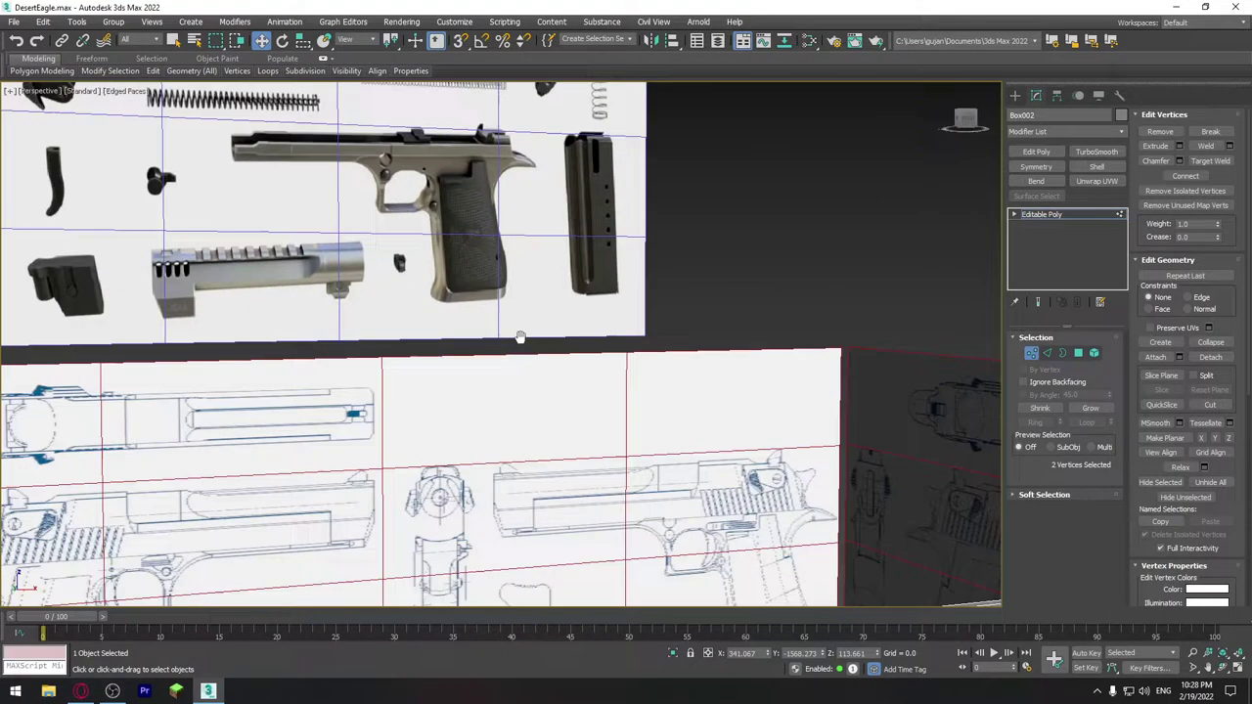
{"action": "middle_click_drag", "start_coordinate": [635, 425], "coordinate": [587, 385], "text": "alt"}
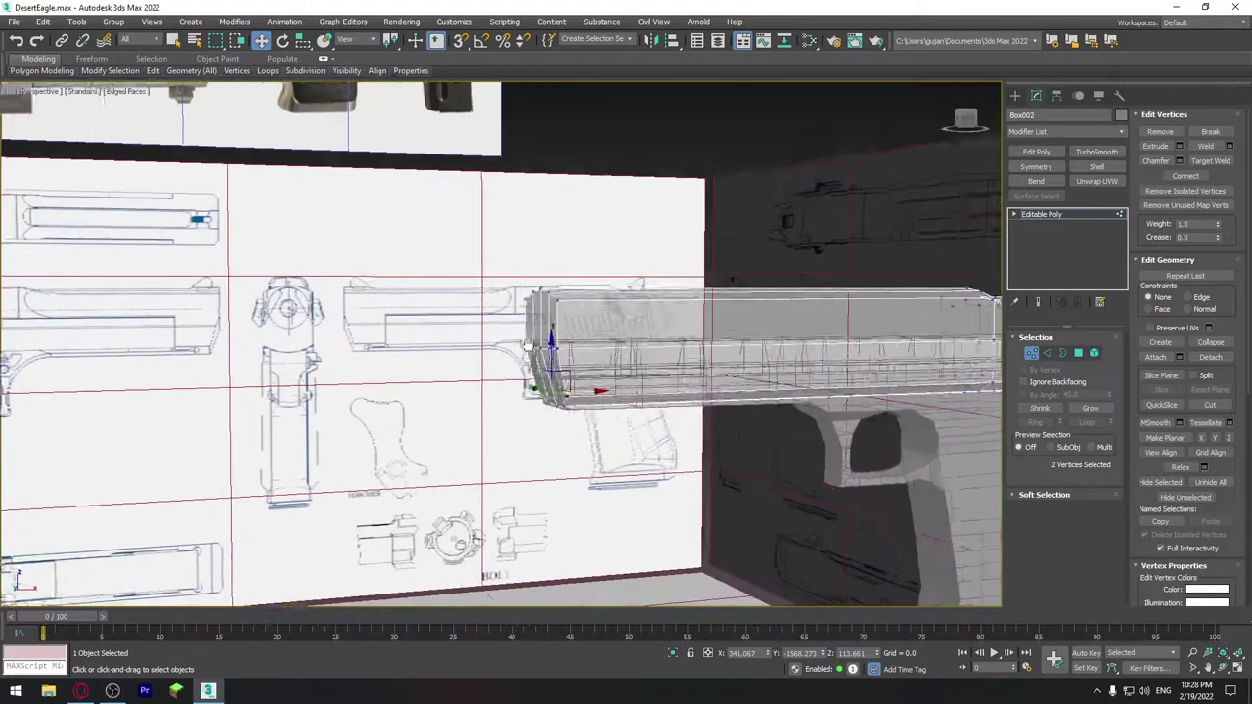
In Front view, connect the slide's horizontal edges with one loop near the front and make it planar in X.
{"action": "key", "text": "f"}
{"action": "left_click", "coordinate": [296, 200]}
{"action": "left_click", "coordinate": [408, 254]}
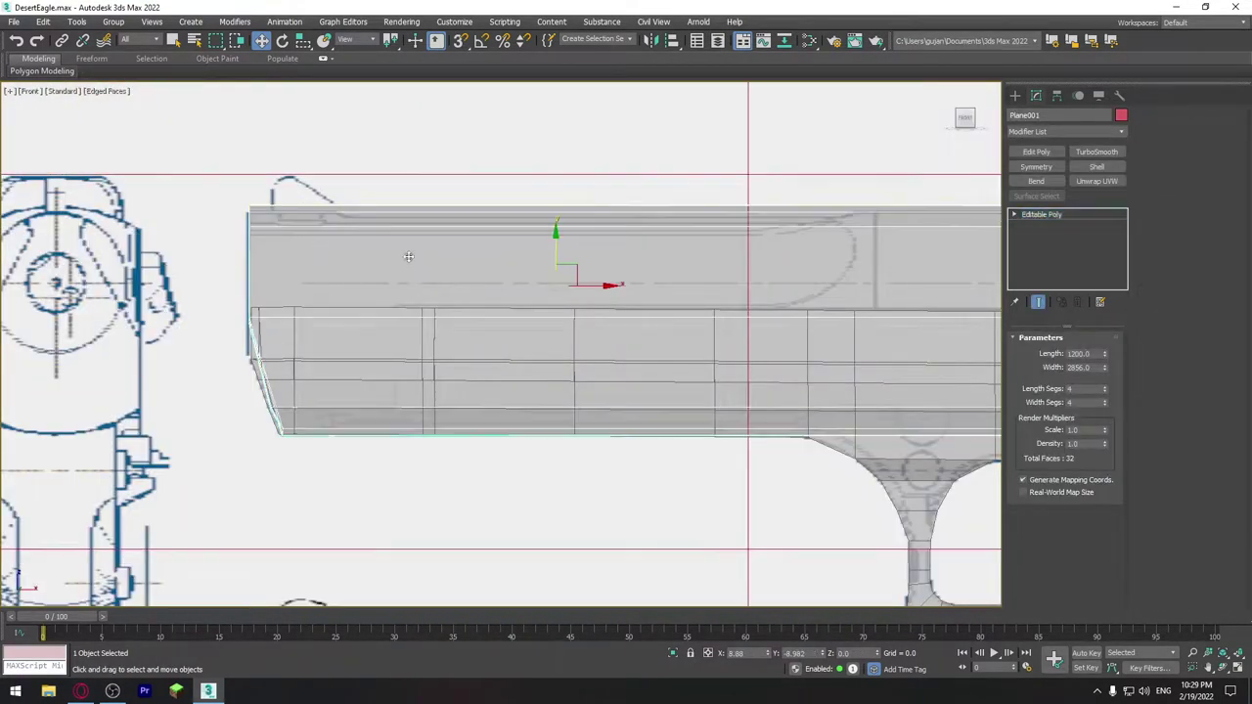
{"action": "left_click", "coordinate": [1048, 353]}
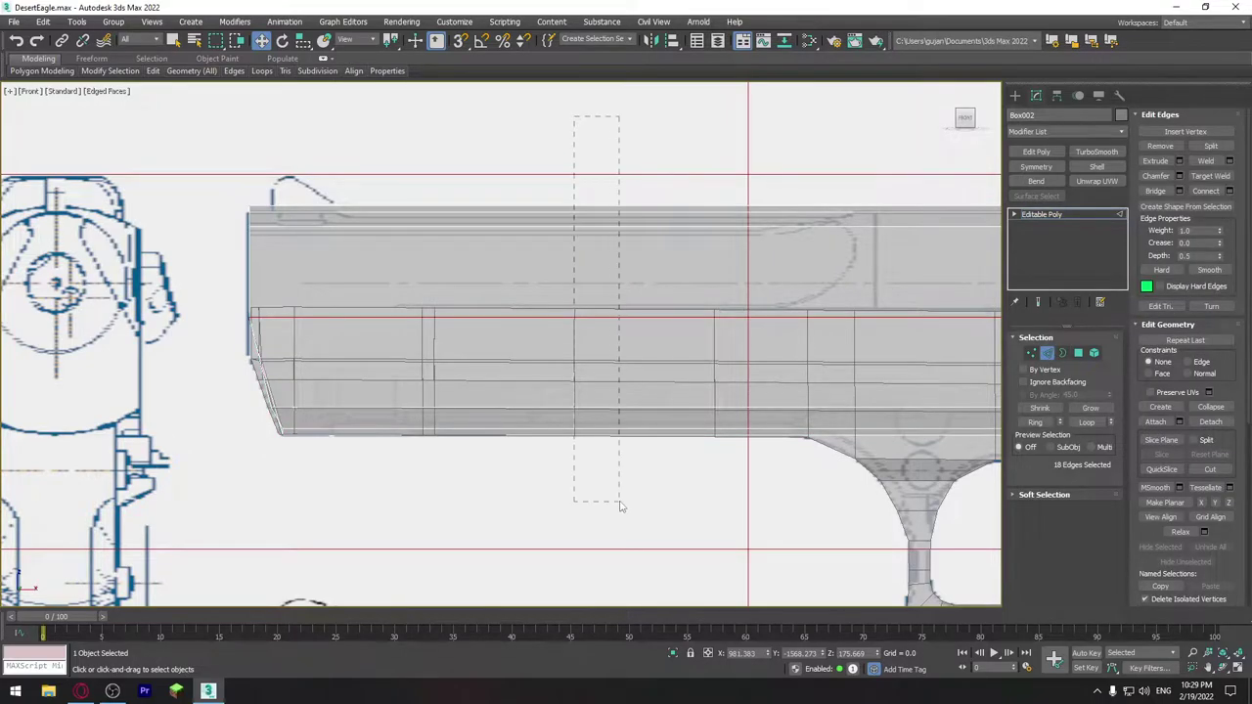
{"action": "left_click_drag", "start_coordinate": [619, 506], "coordinate": [619, 506]}
{"action": "scroll", "coordinate": [773, 358], "scroll_direction": "down", "scroll_amount": 3}
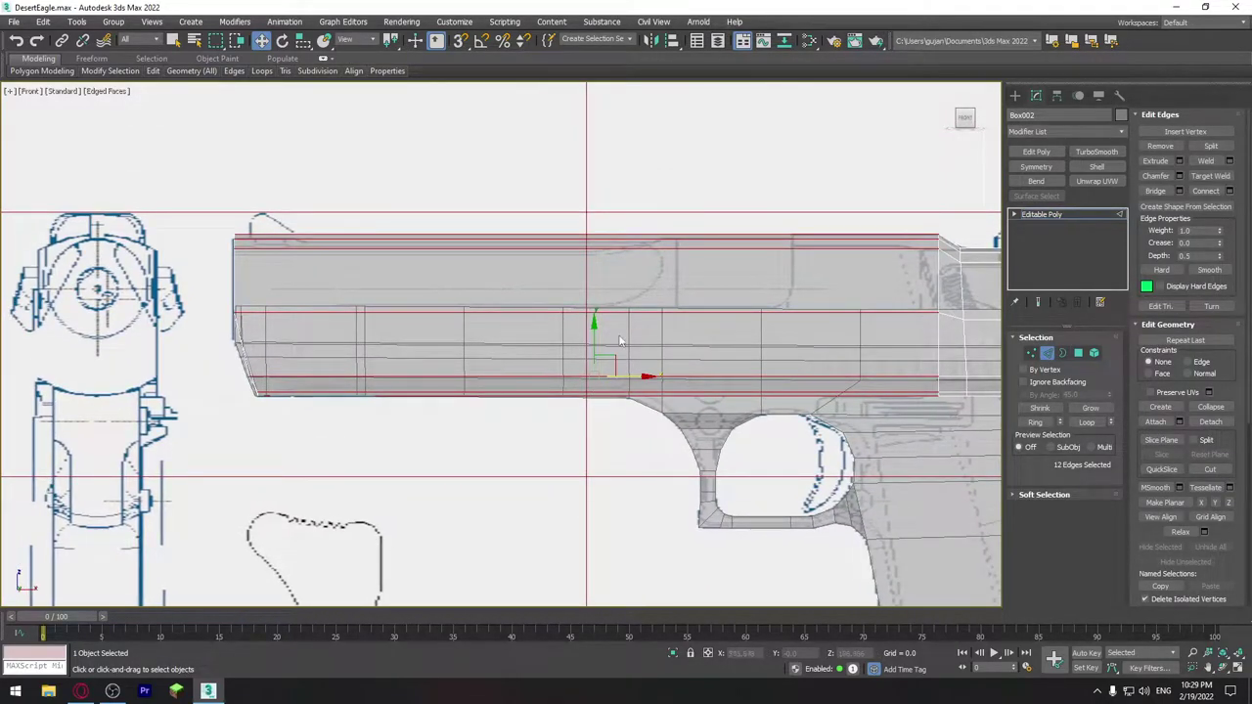
{"action": "scroll", "coordinate": [743, 512], "scroll_direction": "down", "scroll_amount": 5}
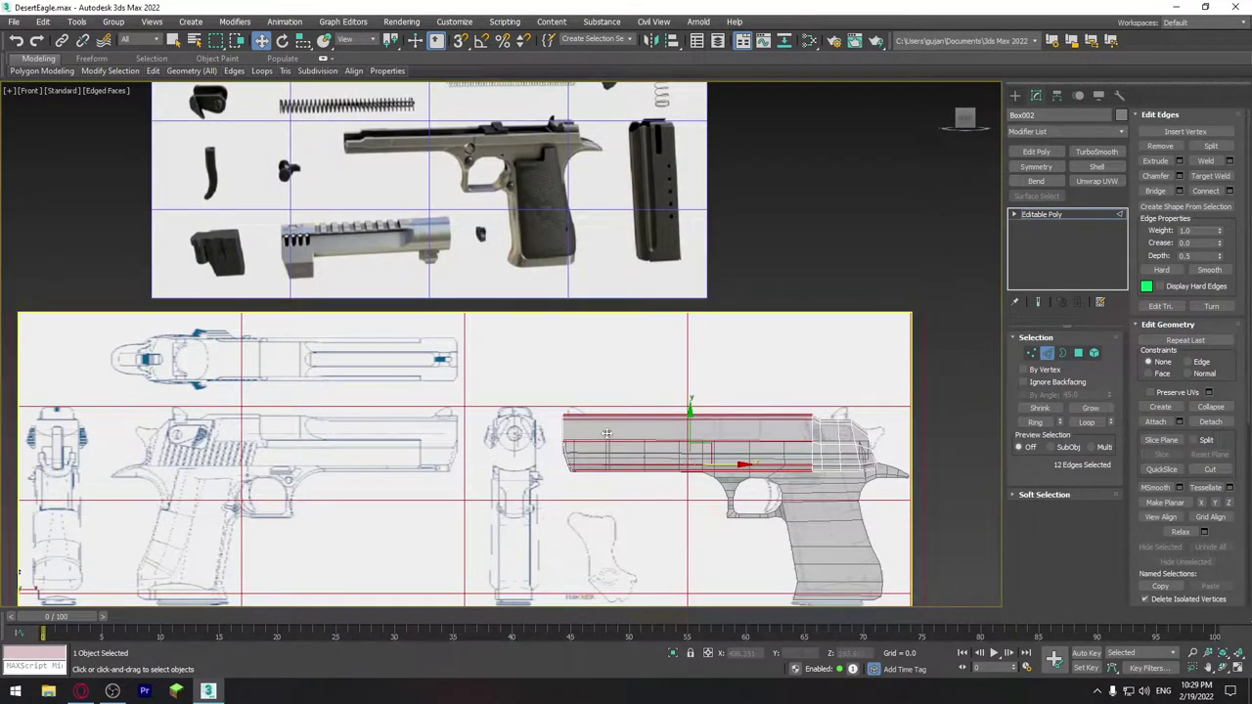
{"action": "scroll", "coordinate": [653, 468], "scroll_direction": "up", "scroll_amount": 5}
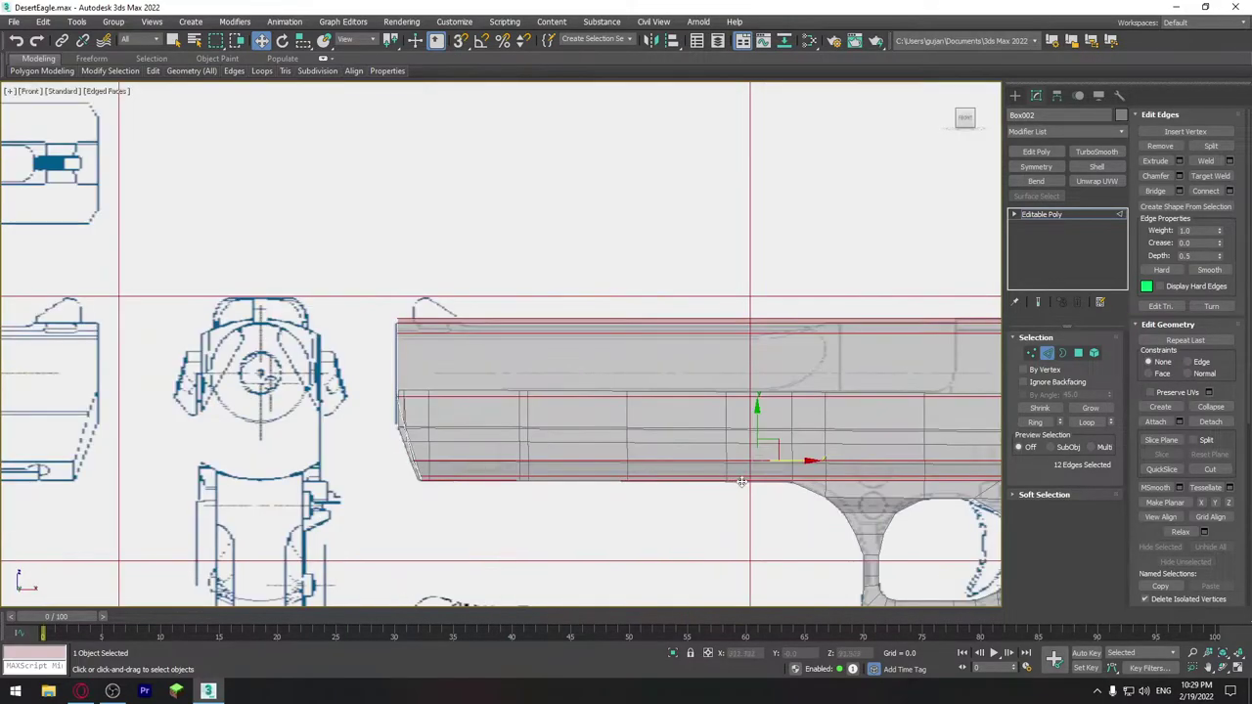
{"action": "left_click", "coordinate": [1229, 191]}
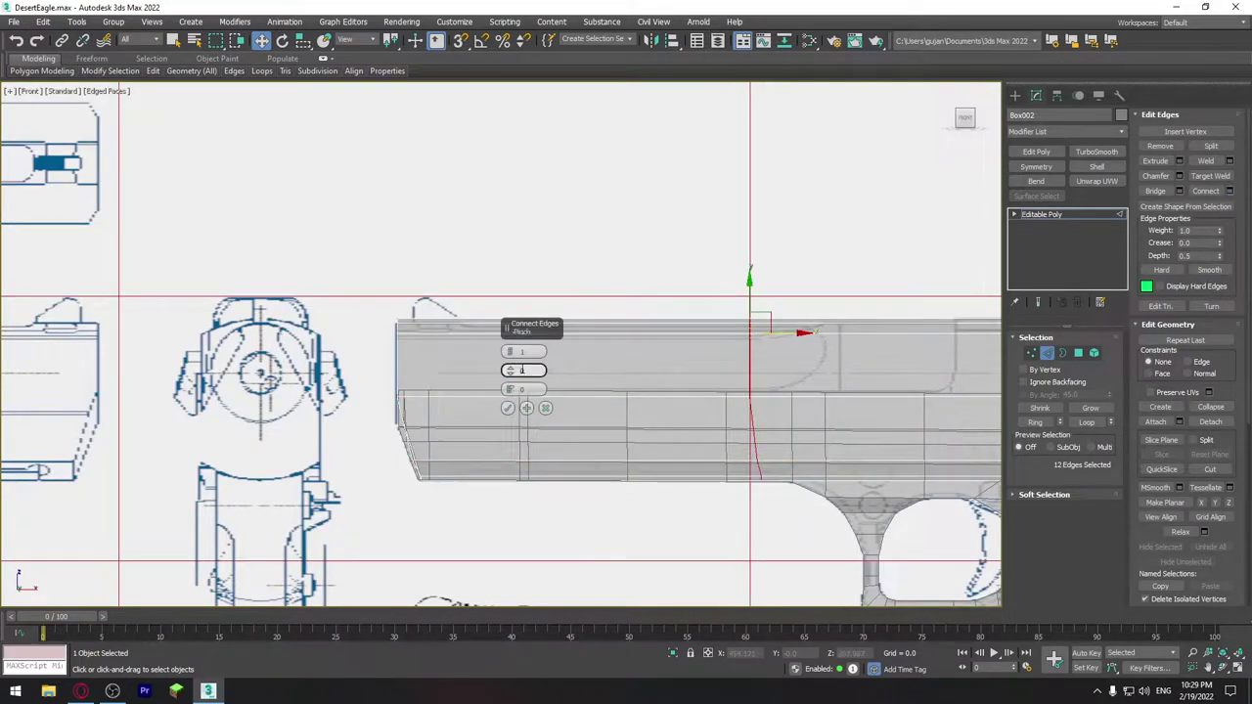
{"action": "mouse_move", "coordinate": [510, 389]}
{"action": "left_mouse_down"}
{"action": "mouse_move", "coordinate": [516, 360]}
{"action": "mouse_move", "coordinate": [542, 549]}
{"action": "left_mouse_up"}
{"action": "left_click", "coordinate": [508, 408]}
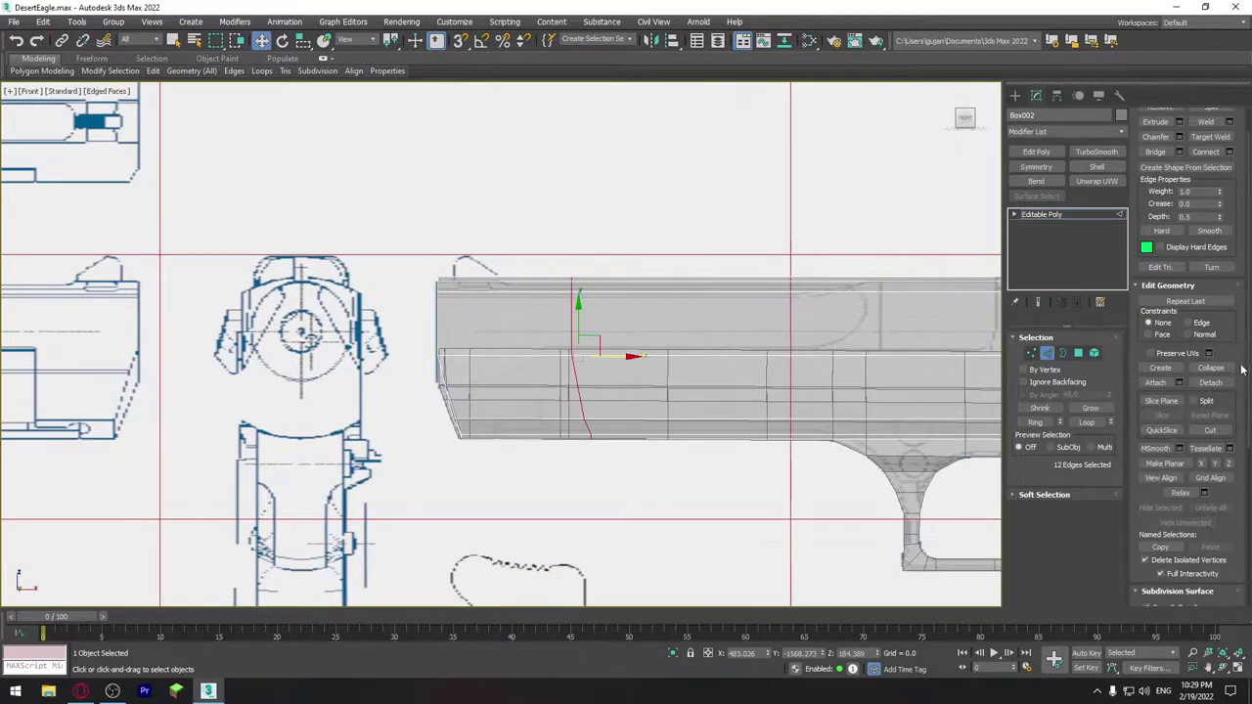
{"action": "left_click", "coordinate": [1202, 464]}
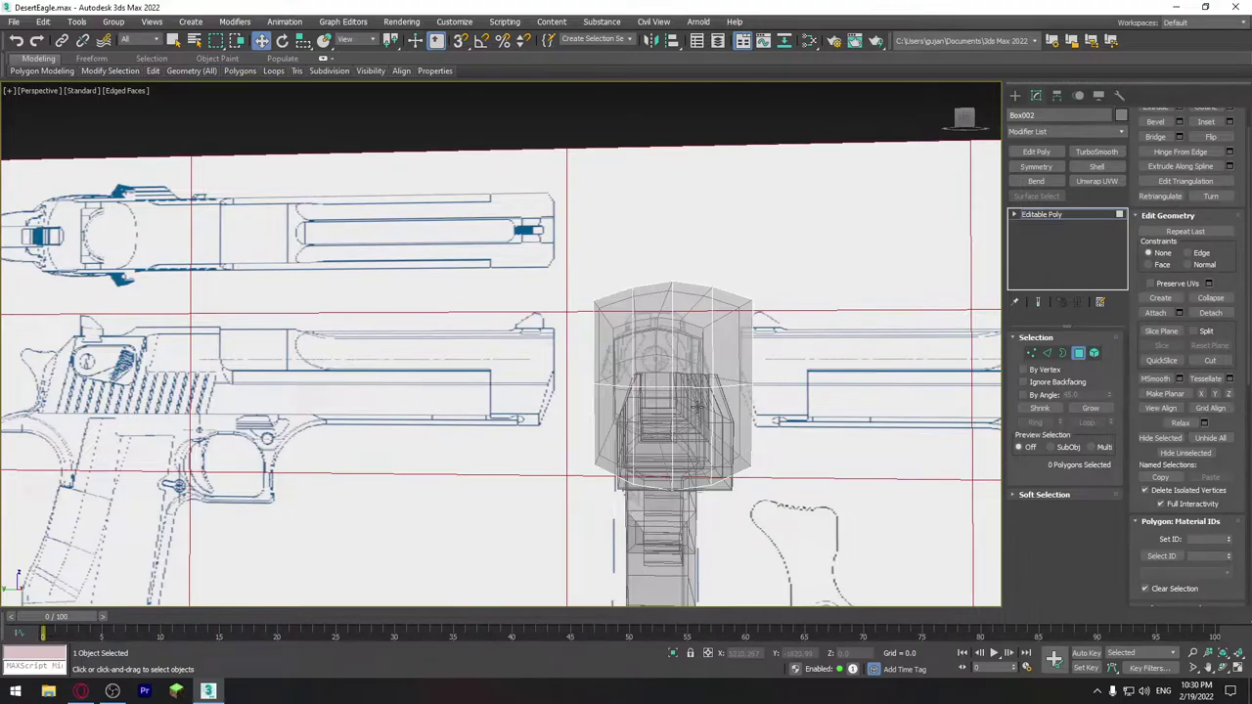
Extend the slide's front-end vertices left along X to lengthen it.
{"action": "key", "text": "alt+x"}
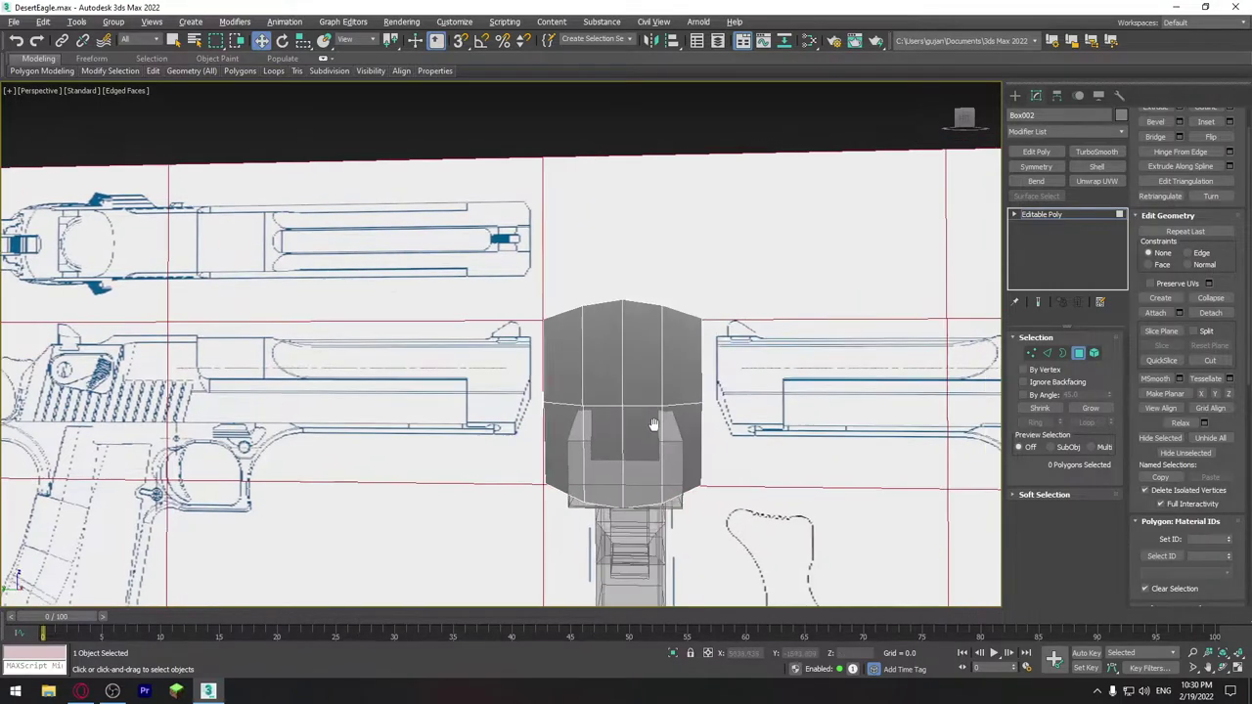
{"action": "mouse_move", "coordinate": [665, 424]}
{"action": "middle_mouse_down", "text": "alt"}
{"action": "mouse_move", "coordinate": [663, 435]}
{"action": "mouse_move", "coordinate": [587, 420]}
{"action": "middle_mouse_up", "text": "alt"}
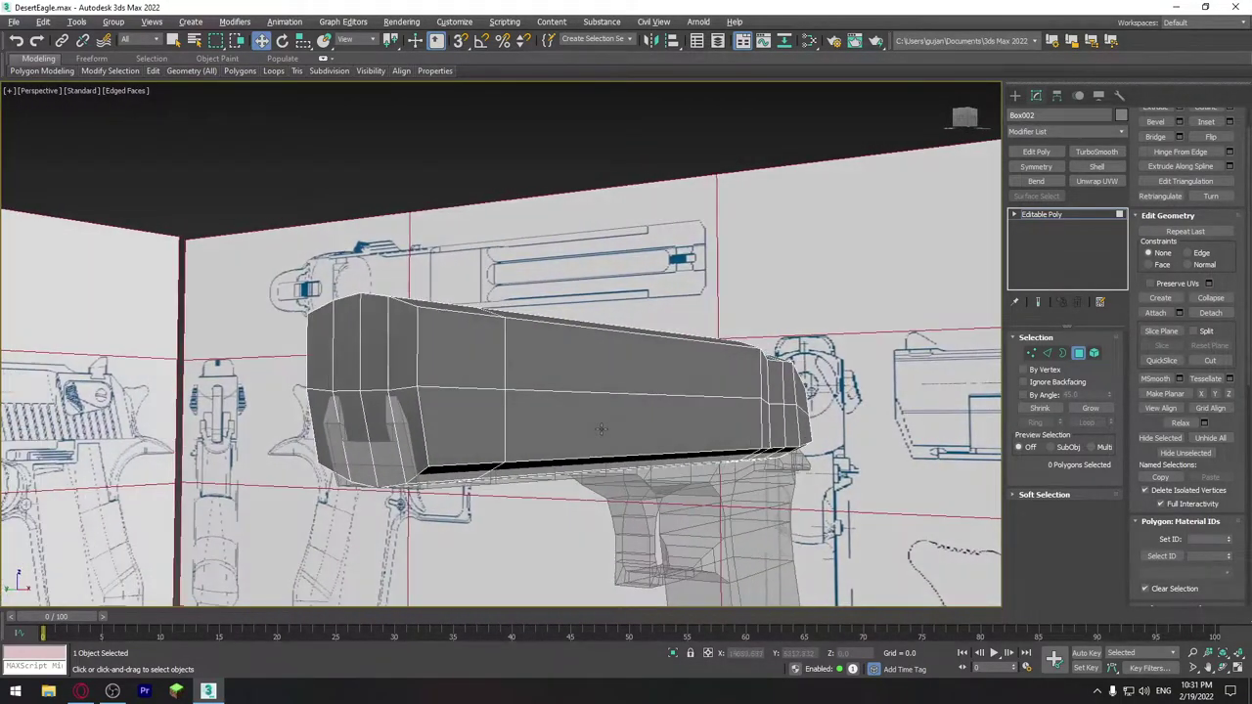
{"action": "mouse_move", "coordinate": [435, 406]}
{"action": "middle_mouse_down"}
{"action": "mouse_move", "coordinate": [541, 406]}
{"action": "mouse_move", "coordinate": [441, 442]}
{"action": "mouse_move", "coordinate": [888, 392]}
{"action": "middle_mouse_up"}
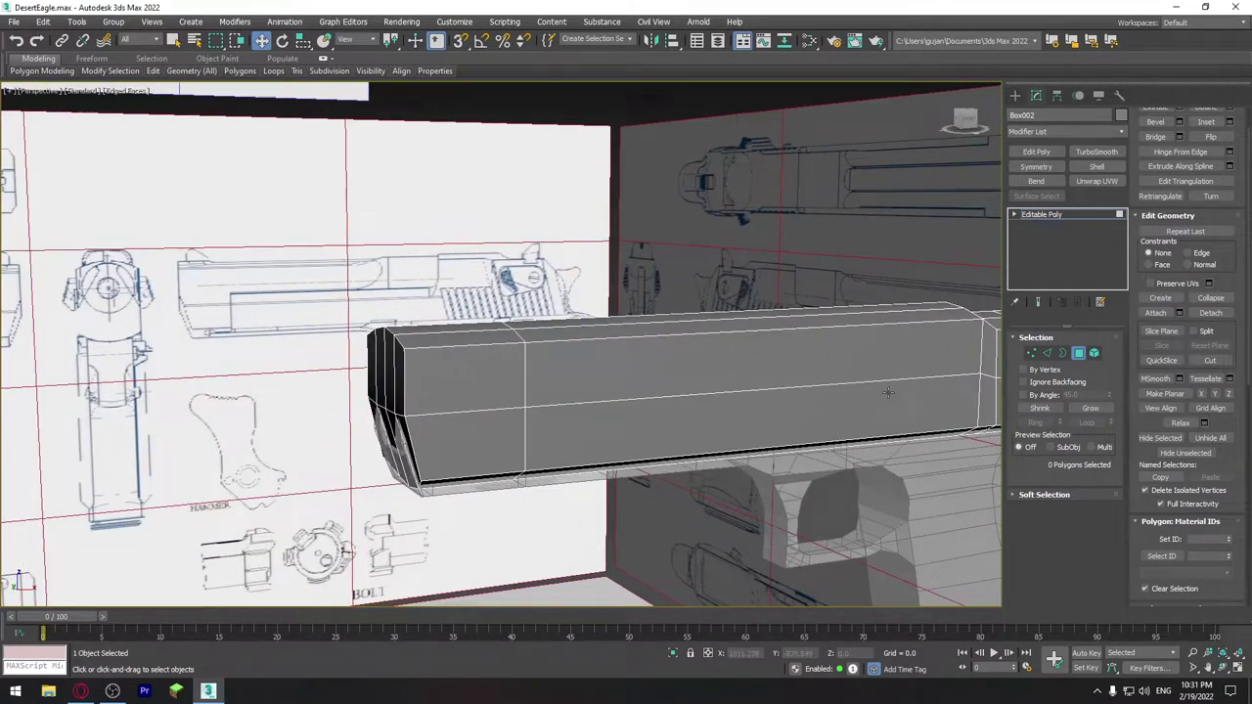
{"action": "left_click", "coordinate": [1032, 354]}
{"action": "middle_click_drag", "start_coordinate": [509, 421], "coordinate": [395, 423], "text": "alt"}
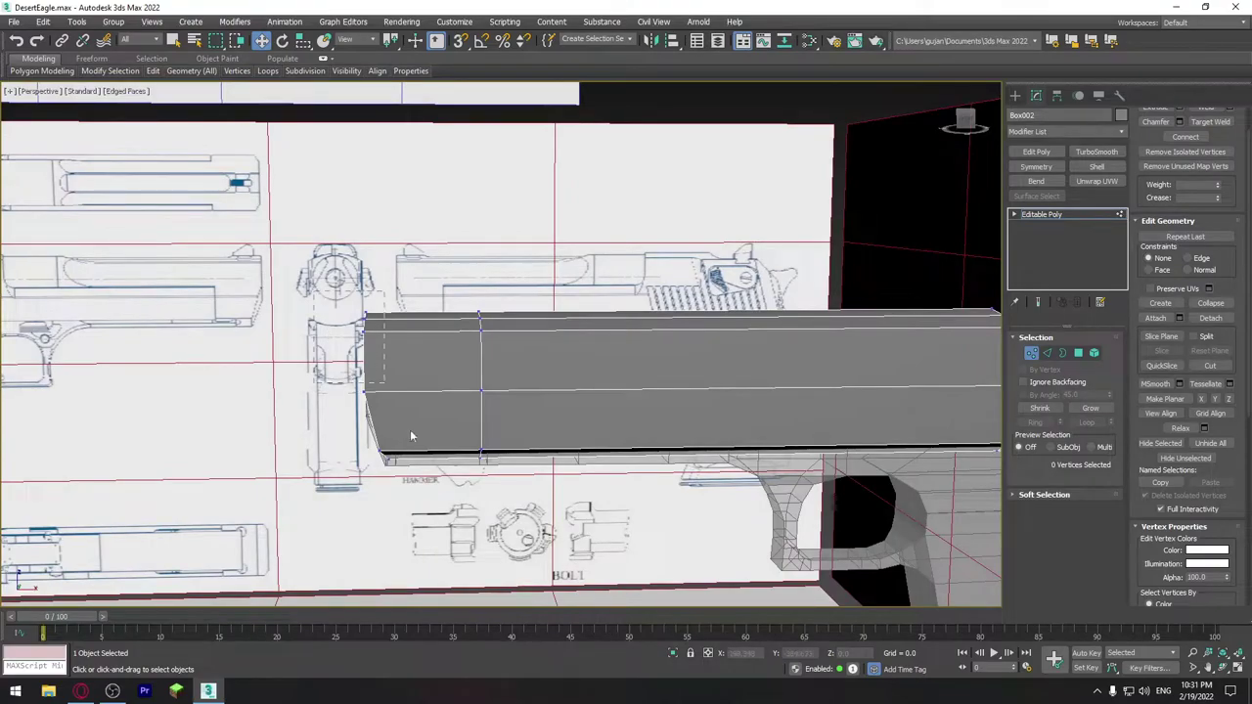
{"action": "left_click_drag", "start_coordinate": [422, 474], "coordinate": [337, 298]}
{"action": "left_click_drag", "start_coordinate": [414, 384], "coordinate": [405, 419]}
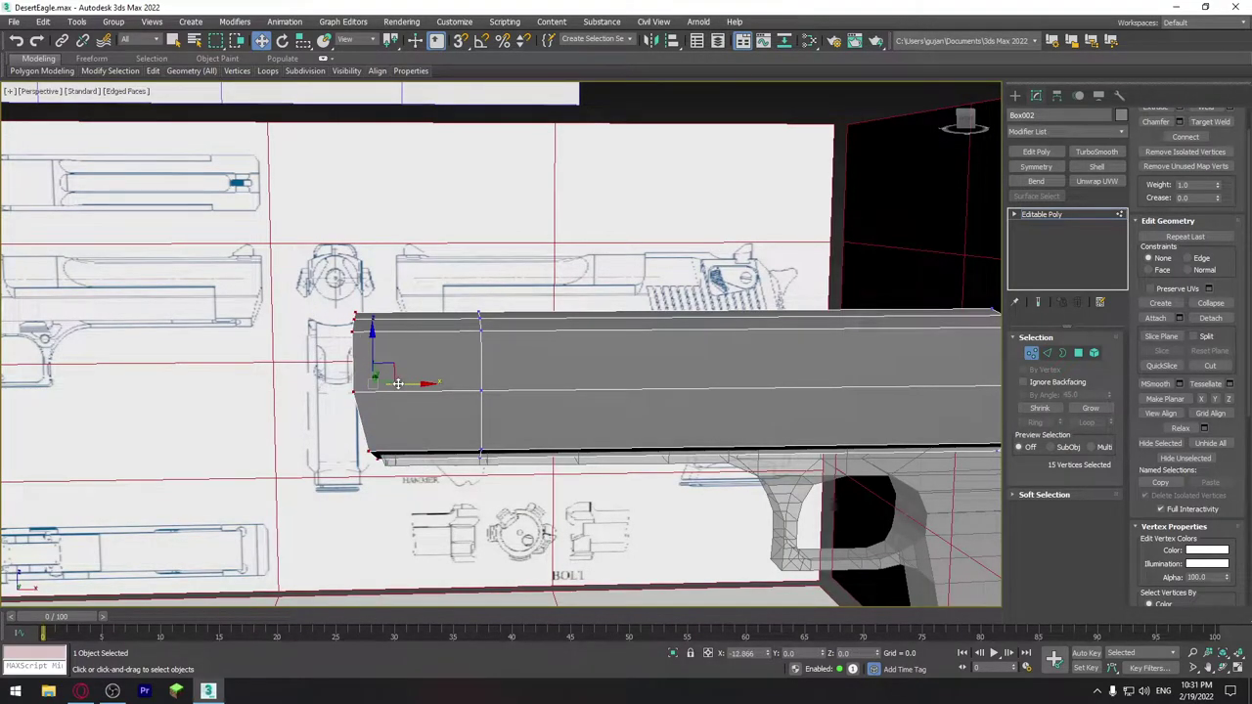
Lower the slide's bottom-edge vertices about 20 units along Z.
{"action": "middle_click_drag", "start_coordinate": [405, 418], "coordinate": [436, 448], "text": "alt"}
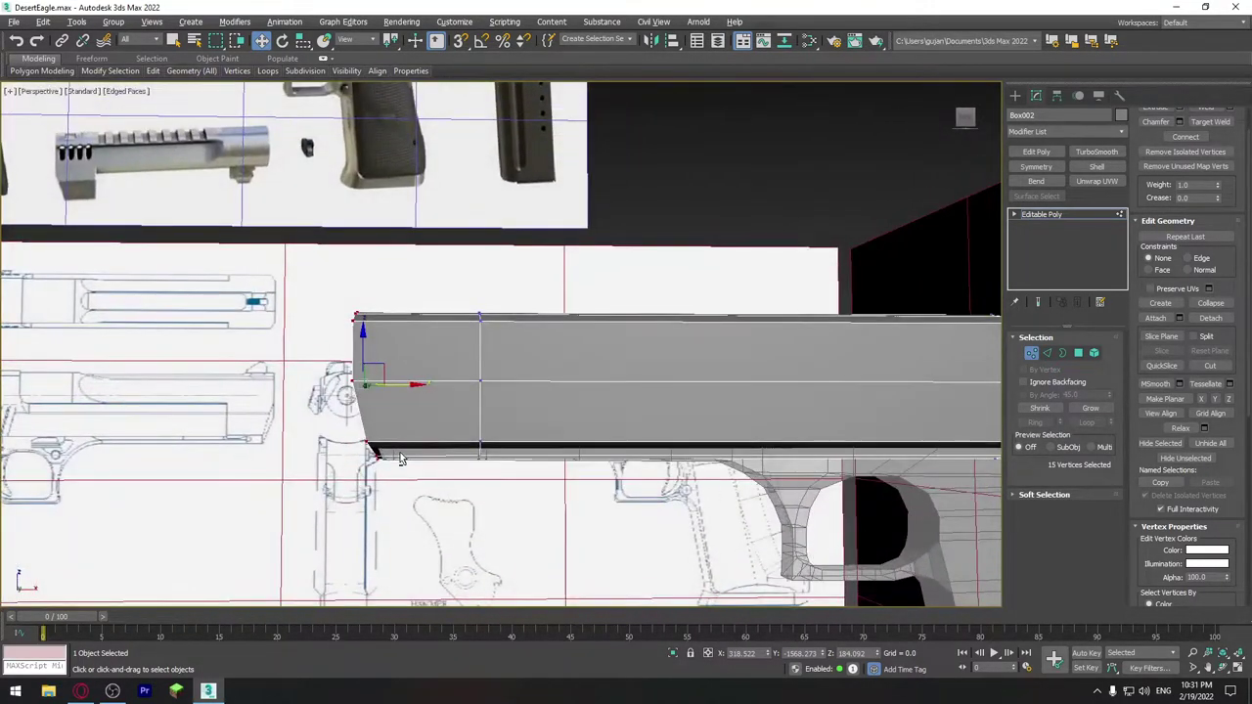
{"action": "left_click_drag", "start_coordinate": [332, 443], "coordinate": [334, 441]}
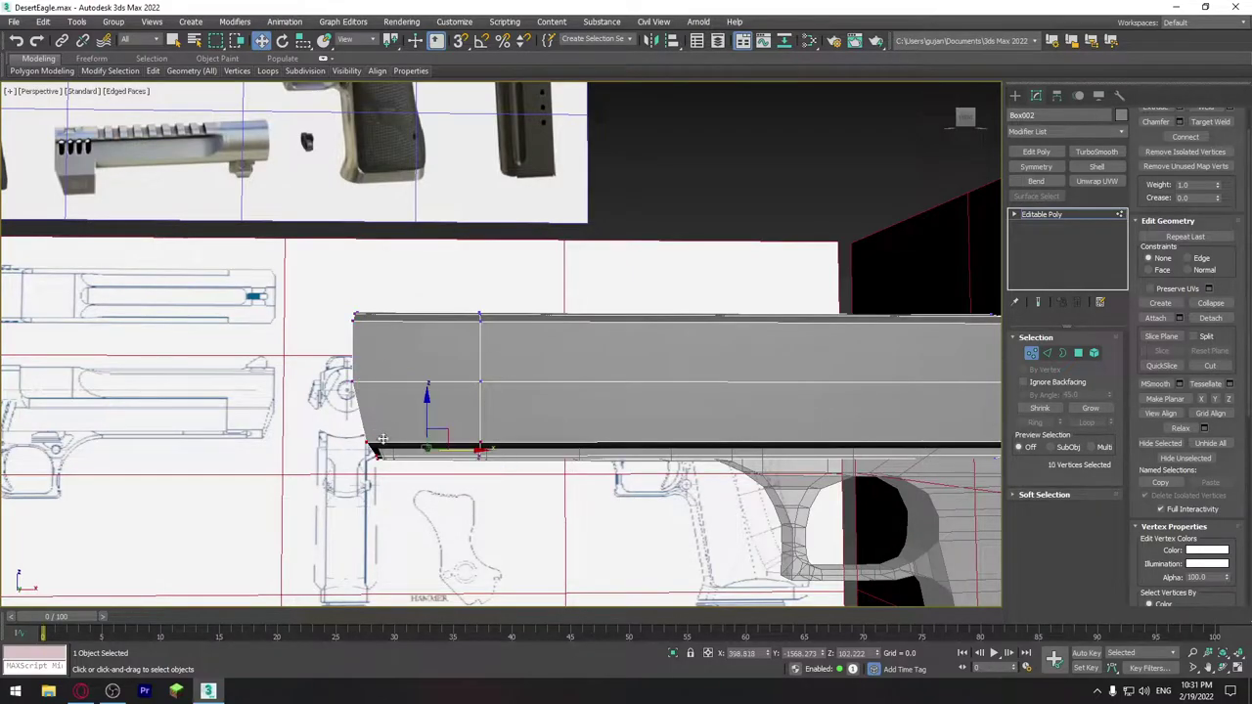
{"action": "left_click_drag", "start_coordinate": [424, 420], "coordinate": [423, 436]}
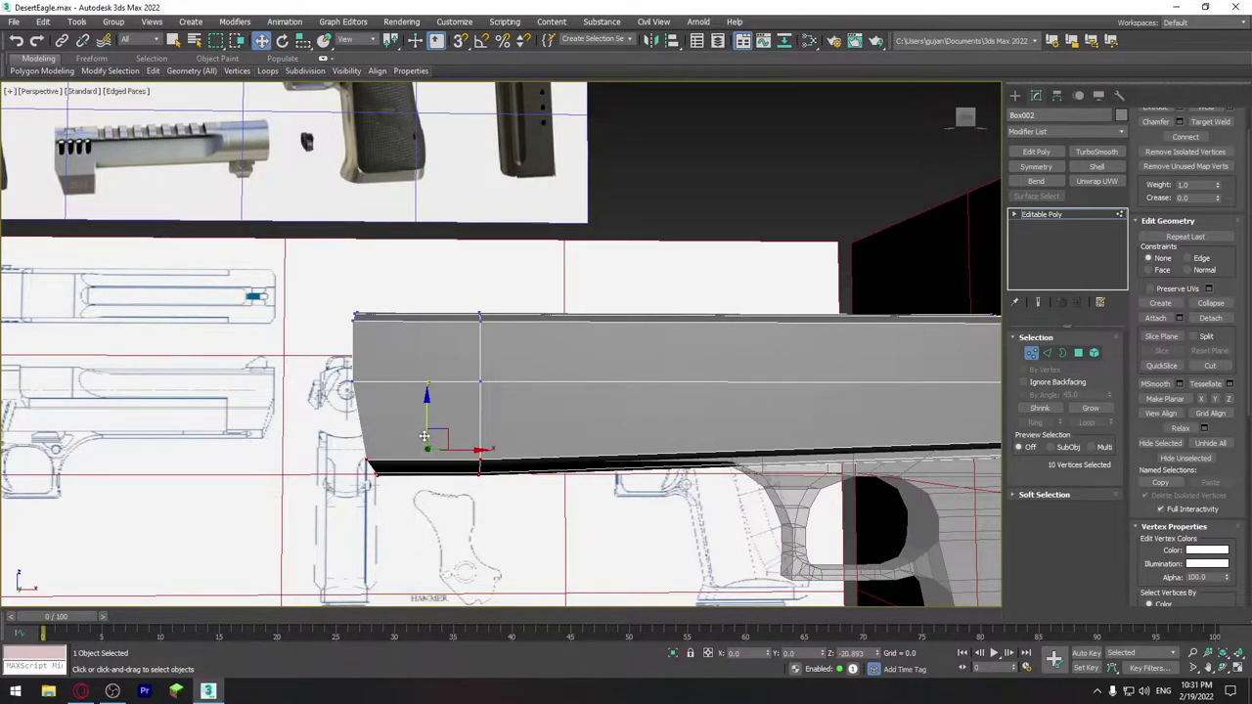
{"action": "mouse_move", "coordinate": [424, 435]}
{"action": "middle_mouse_down", "text": "alt"}
{"action": "mouse_move", "coordinate": [536, 362]}
{"action": "mouse_move", "coordinate": [426, 289]}
{"action": "mouse_move", "coordinate": [486, 335]}
{"action": "mouse_move", "coordinate": [357, 282]}
{"action": "mouse_move", "coordinate": [336, 313]}
{"action": "mouse_move", "coordinate": [295, 287]}
{"action": "mouse_move", "coordinate": [329, 450]}
{"action": "middle_mouse_up", "text": "alt"}
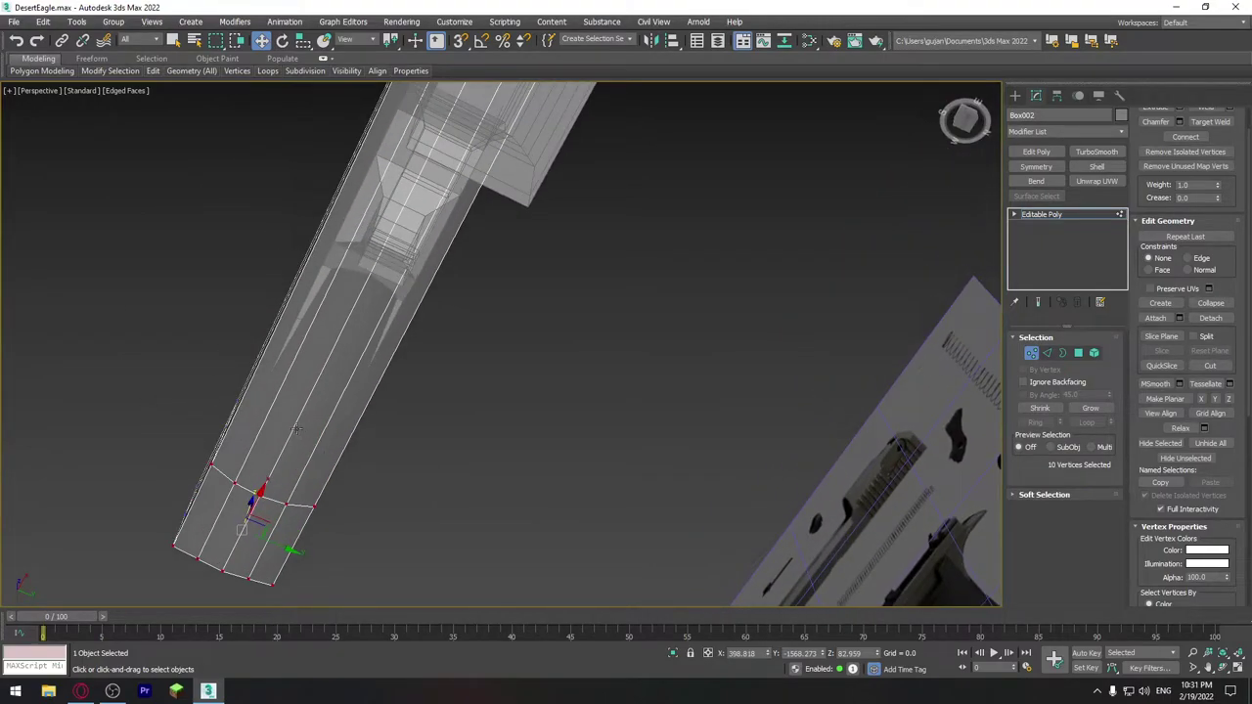
Bevel the two long underside polygons inward, height about -89 with -1.0 outline.
{"action": "left_click", "coordinate": [1077, 353]}
{"action": "left_click", "coordinate": [378, 251]}
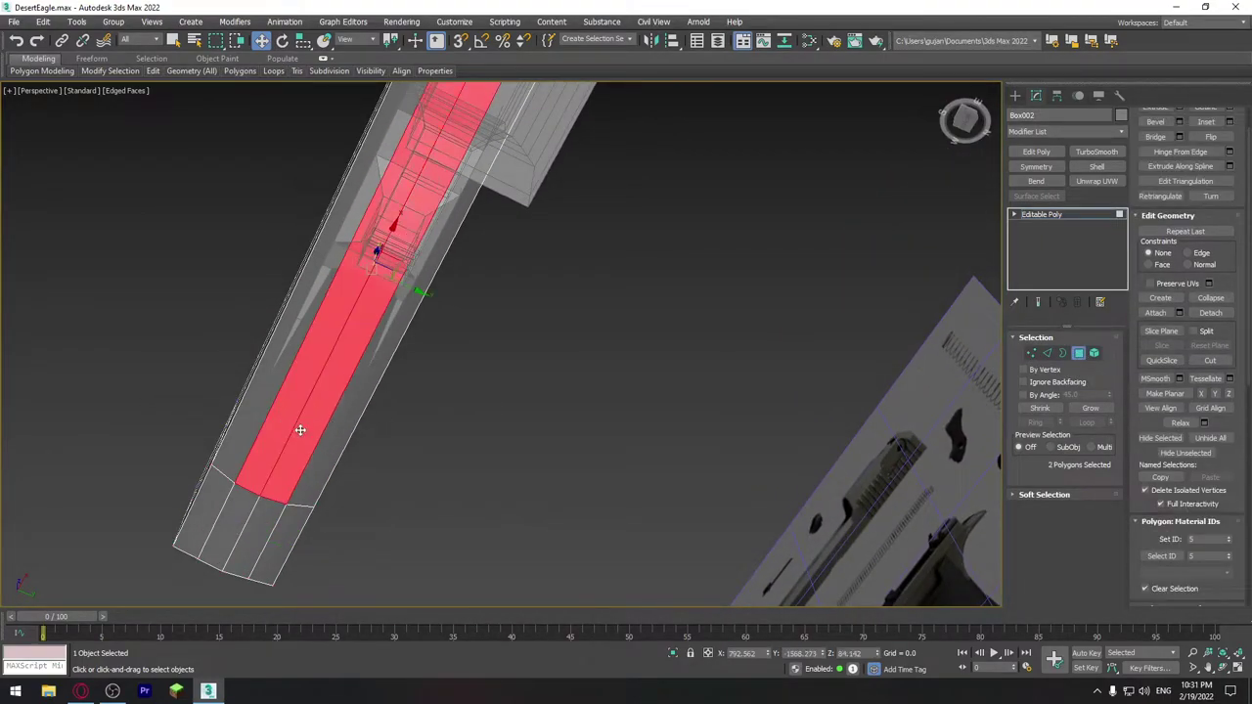
{"action": "mouse_move", "coordinate": [378, 252]}
{"action": "middle_mouse_down"}
{"action": "mouse_move", "coordinate": [565, 492]}
{"action": "mouse_move", "coordinate": [611, 486]}
{"action": "middle_mouse_up"}
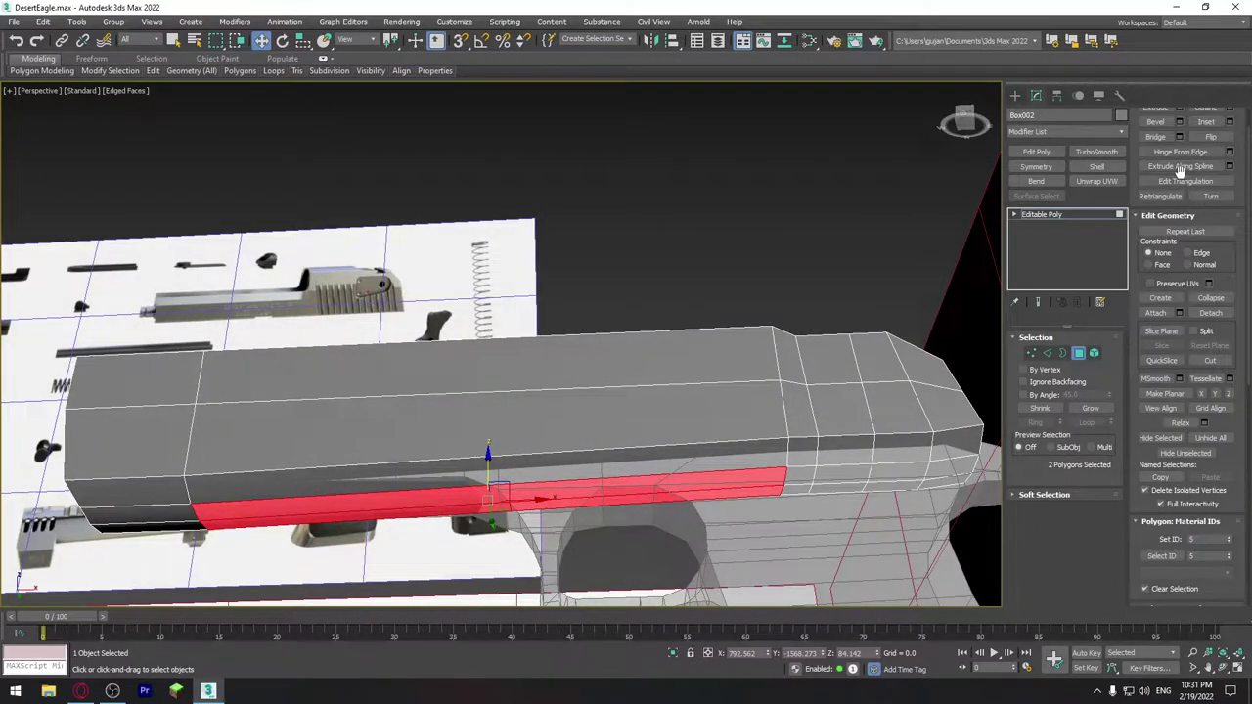
{"action": "scroll", "coordinate": [1181, 171], "scroll_direction": "up", "scroll_amount": 1}
{"action": "left_click", "coordinate": [1179, 160]}
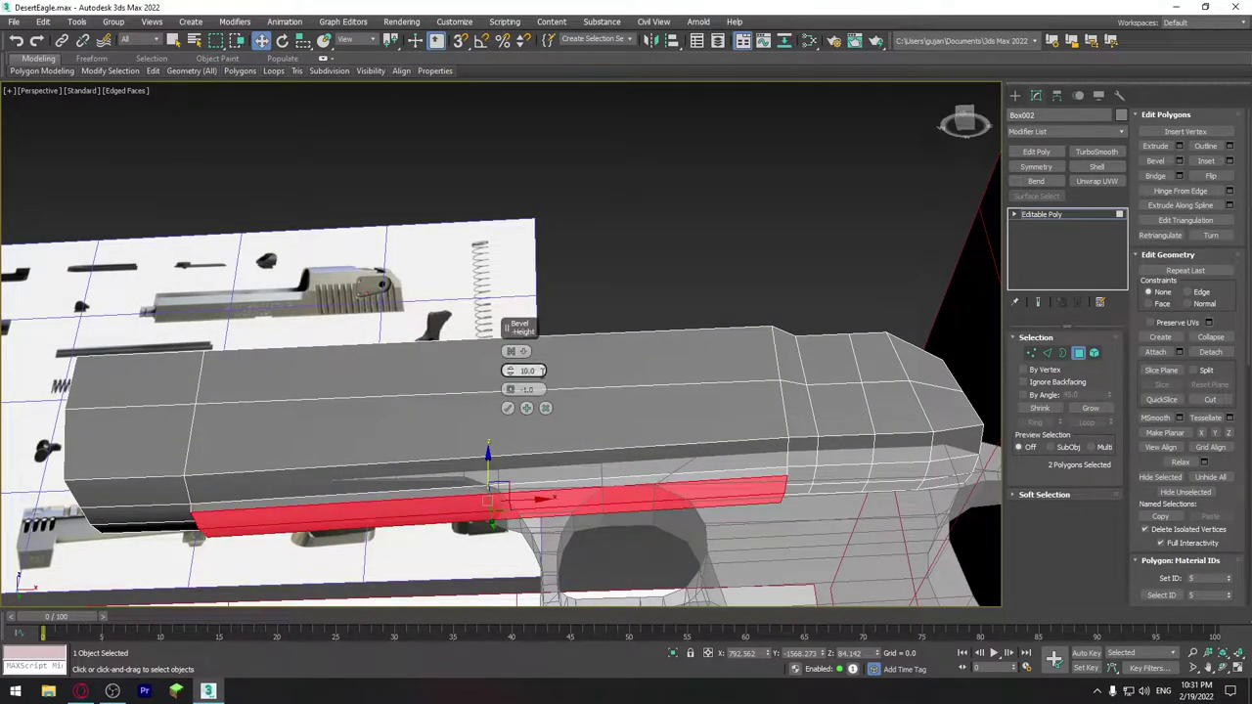
{"action": "left_click_drag", "start_coordinate": [541, 370], "coordinate": [383, 549]}
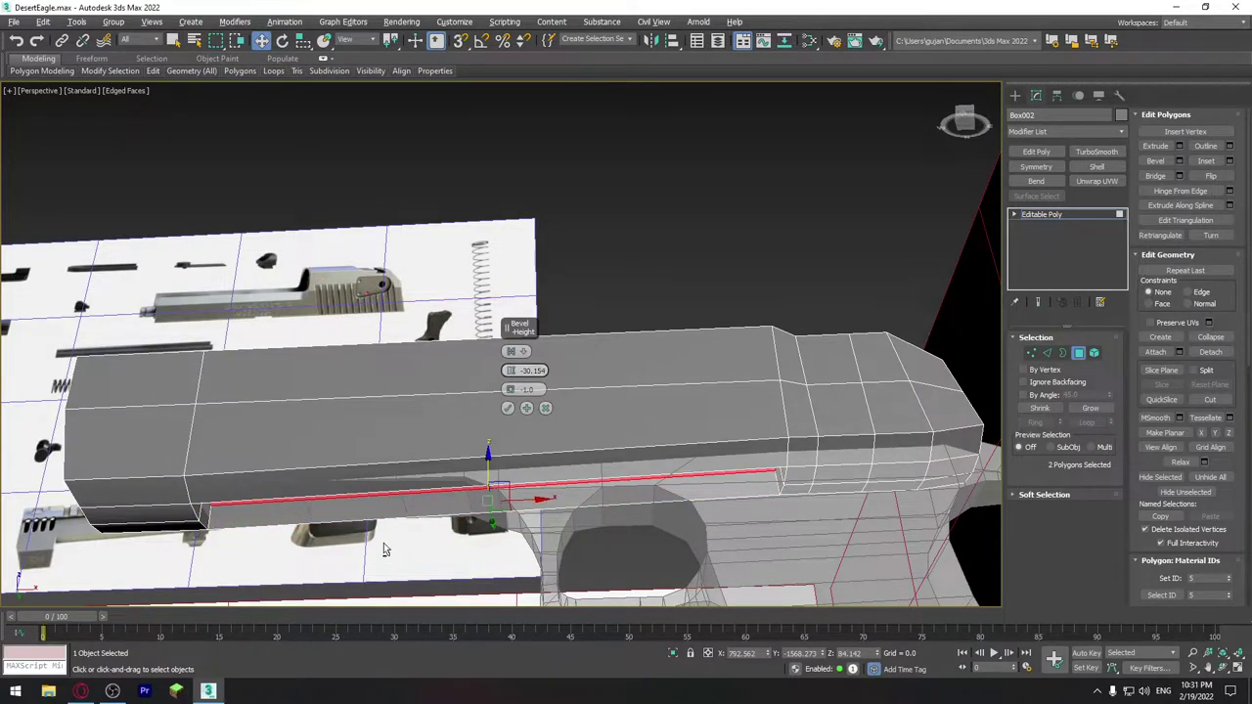
{"action": "middle_click_drag", "start_coordinate": [384, 550], "coordinate": [469, 460], "text": "alt"}
{"action": "mouse_move", "coordinate": [509, 370]}
{"action": "left_mouse_down"}
{"action": "mouse_move", "coordinate": [508, 509]}
{"action": "mouse_move", "coordinate": [491, 53]}
{"action": "left_mouse_up"}
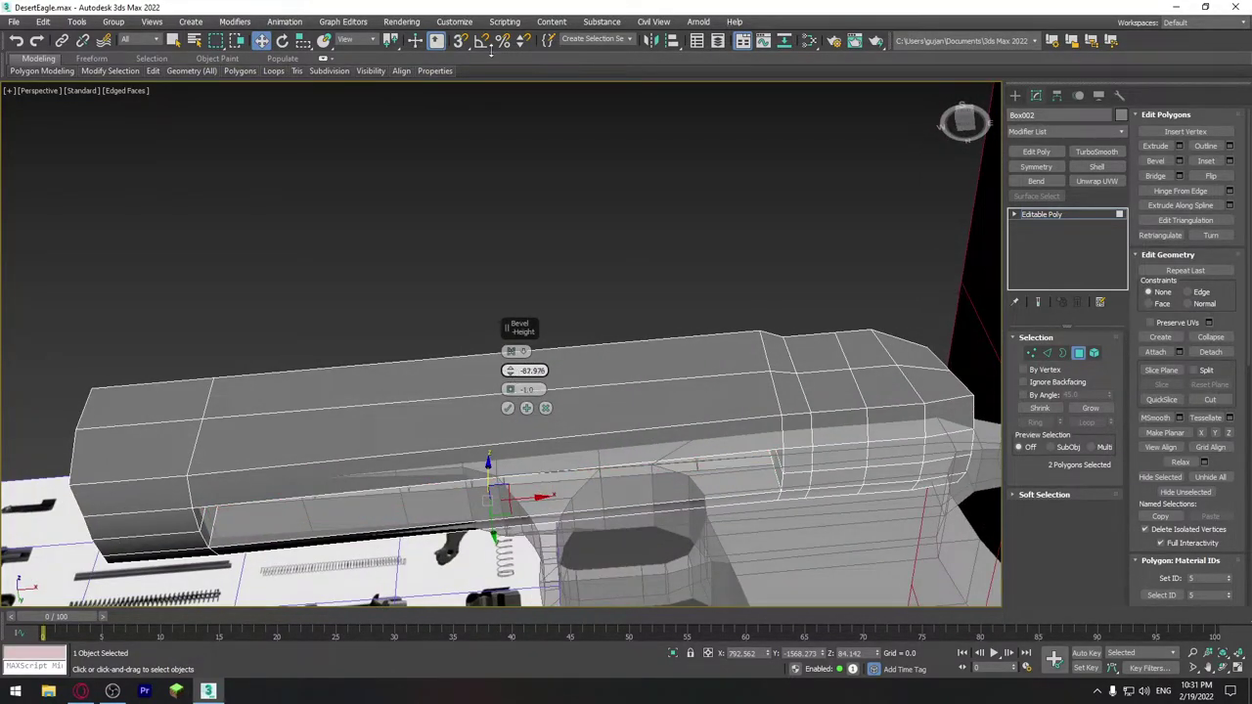
{"action": "left_click", "coordinate": [506, 408]}
{"action": "mouse_move", "coordinate": [508, 402]}
{"action": "middle_mouse_down", "text": "alt"}
{"action": "mouse_move", "coordinate": [383, 399]}
{"action": "mouse_move", "coordinate": [499, 305]}
{"action": "mouse_move", "coordinate": [516, 339]}
{"action": "middle_mouse_up", "text": "alt"}
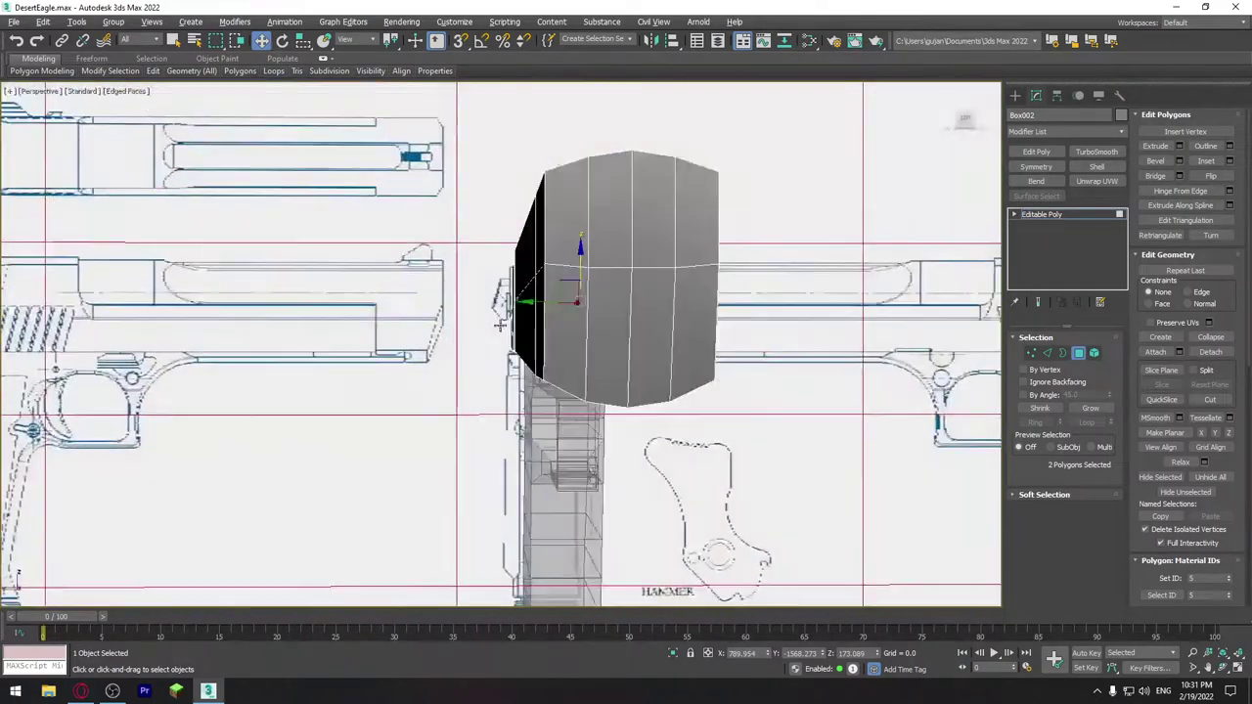
From a front view, select two neighbouring edges on the box's right side.
{"action": "middle_click_drag", "start_coordinate": [688, 362], "coordinate": [682, 349], "text": "alt"}
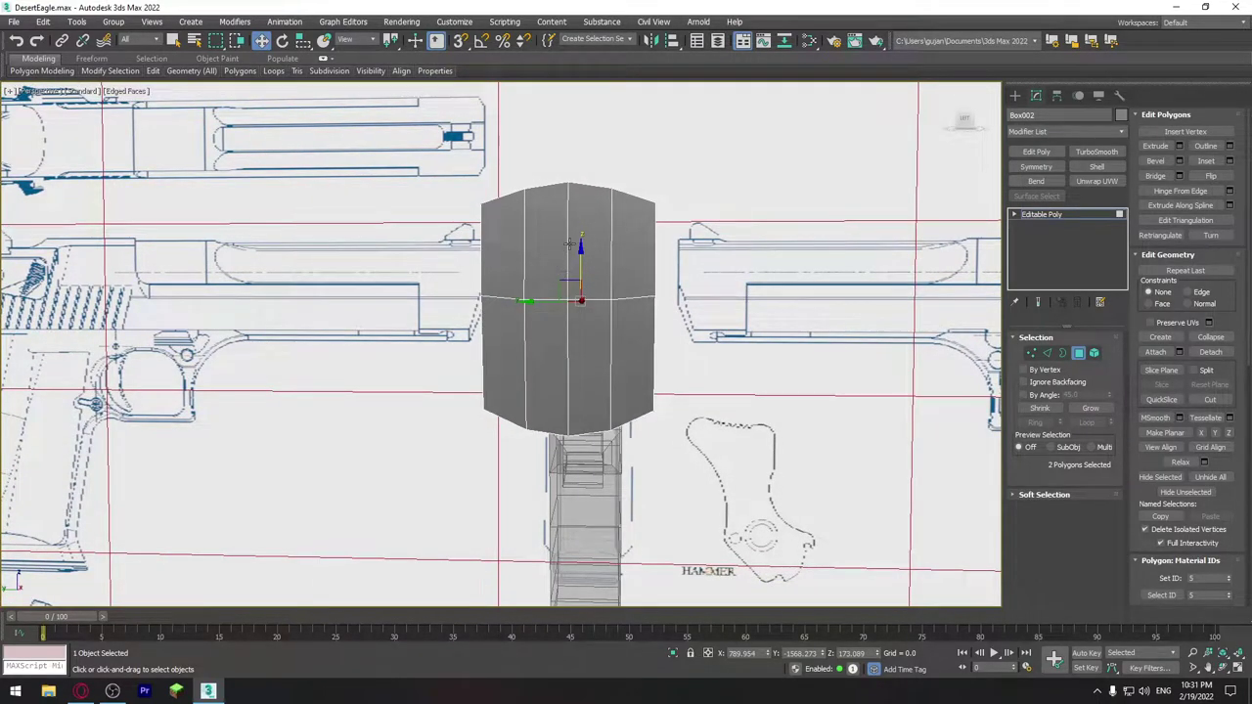
{"action": "left_click", "coordinate": [1046, 352]}
{"action": "left_click", "coordinate": [654, 251]}
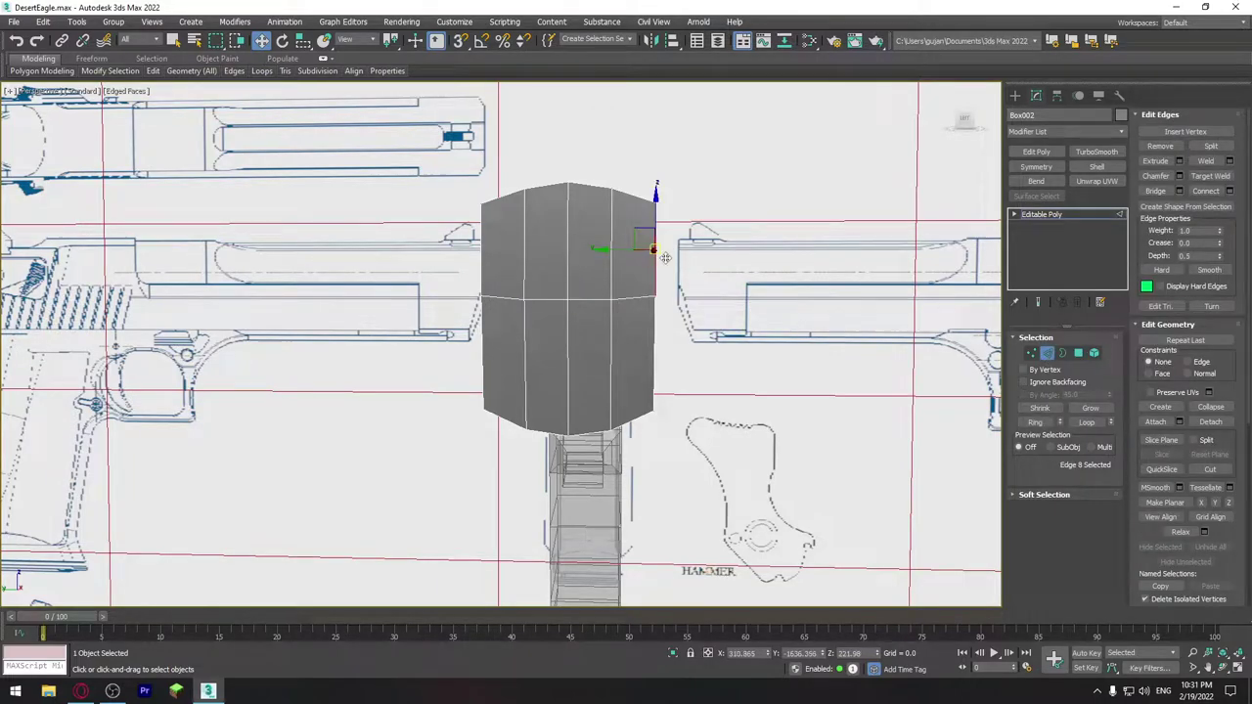
{"action": "left_click", "coordinate": [657, 336], "text": "ctrl"}
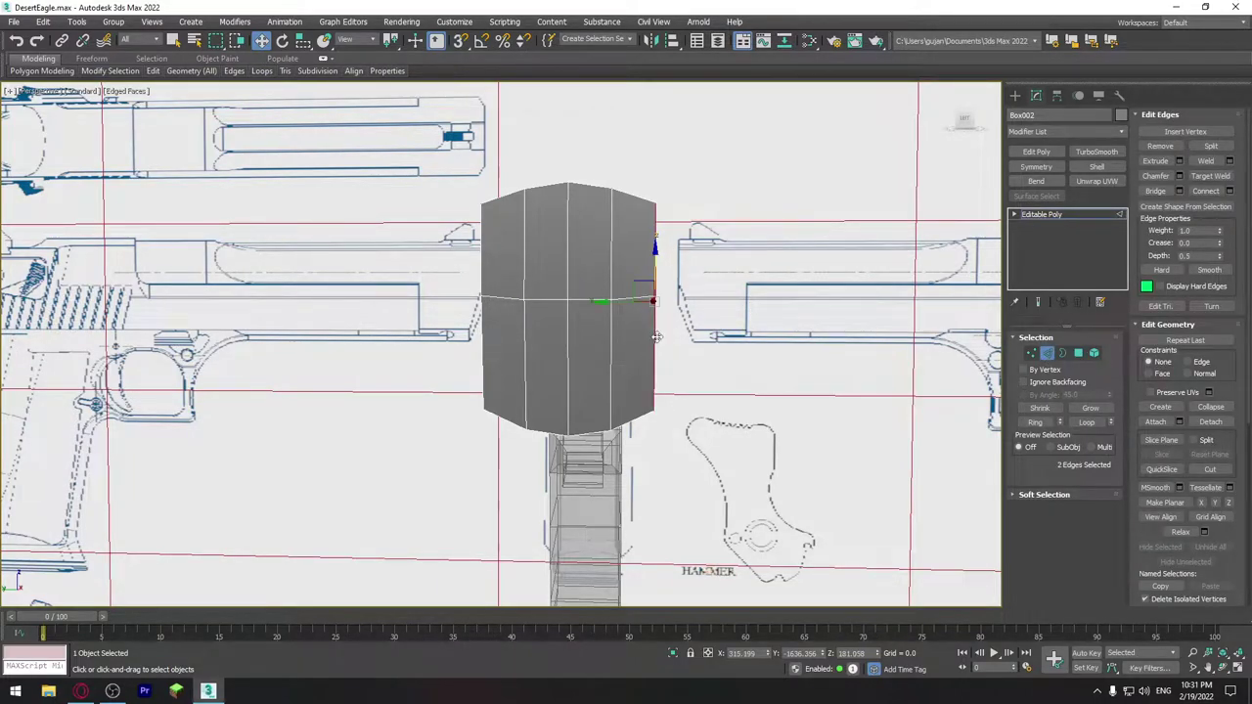
Ring-select the vertical edges and connect them into two loops above and below the middle.
{"action": "left_click", "coordinate": [1037, 421]}
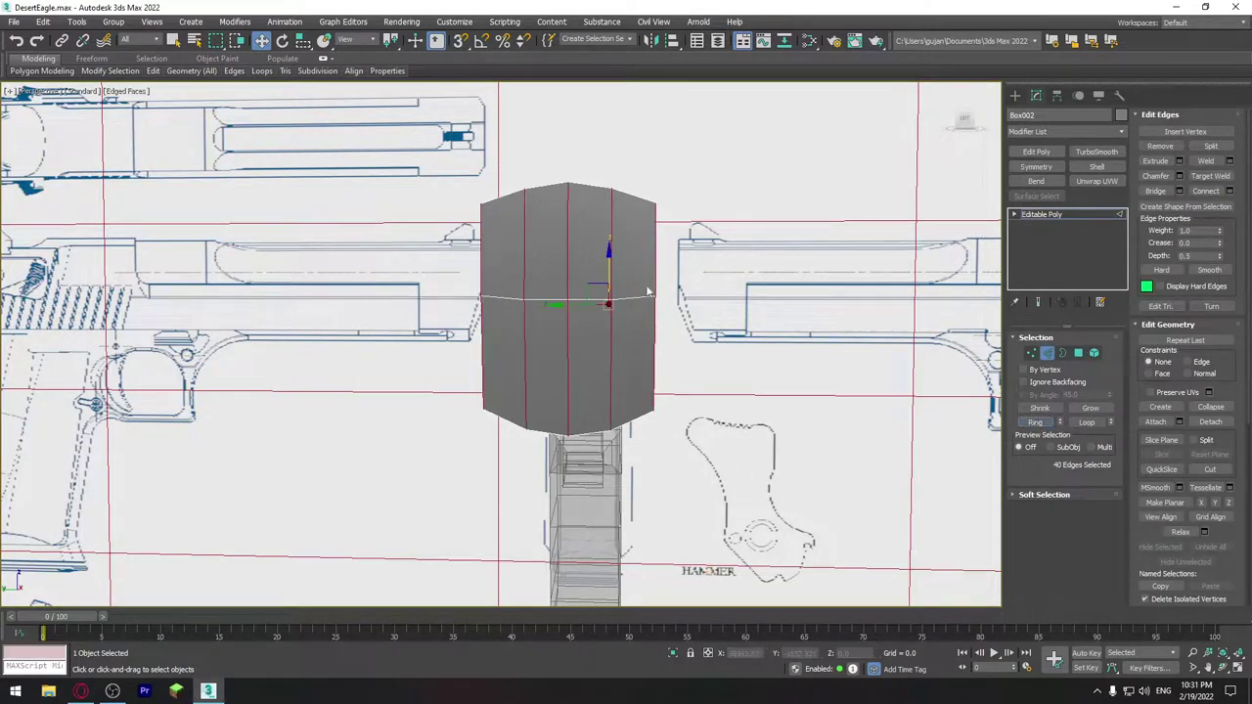
{"action": "left_click", "coordinate": [1229, 192]}
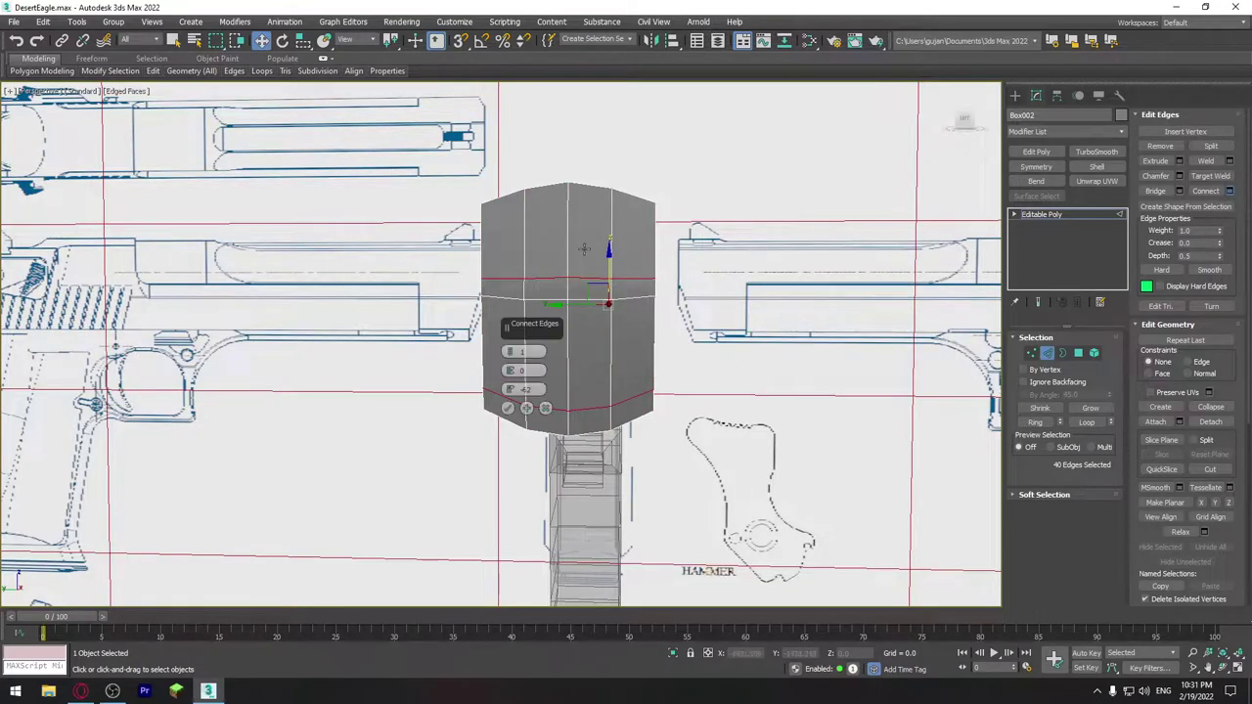
{"action": "left_click", "coordinate": [507, 407]}
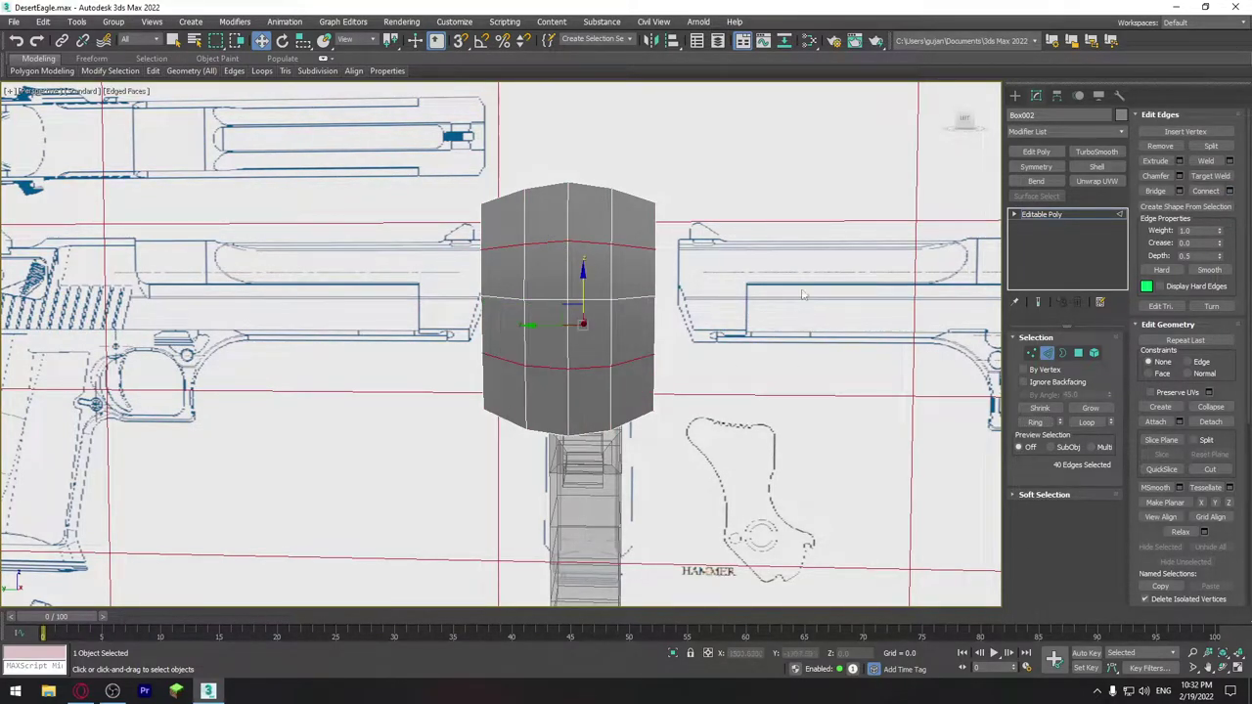
{"action": "scroll", "coordinate": [560, 274], "scroll_direction": "up", "scroll_amount": 3}
Connect the front face's centre vertex diagonally to its four corner vertices.
{"action": "left_click", "coordinate": [1030, 354]}
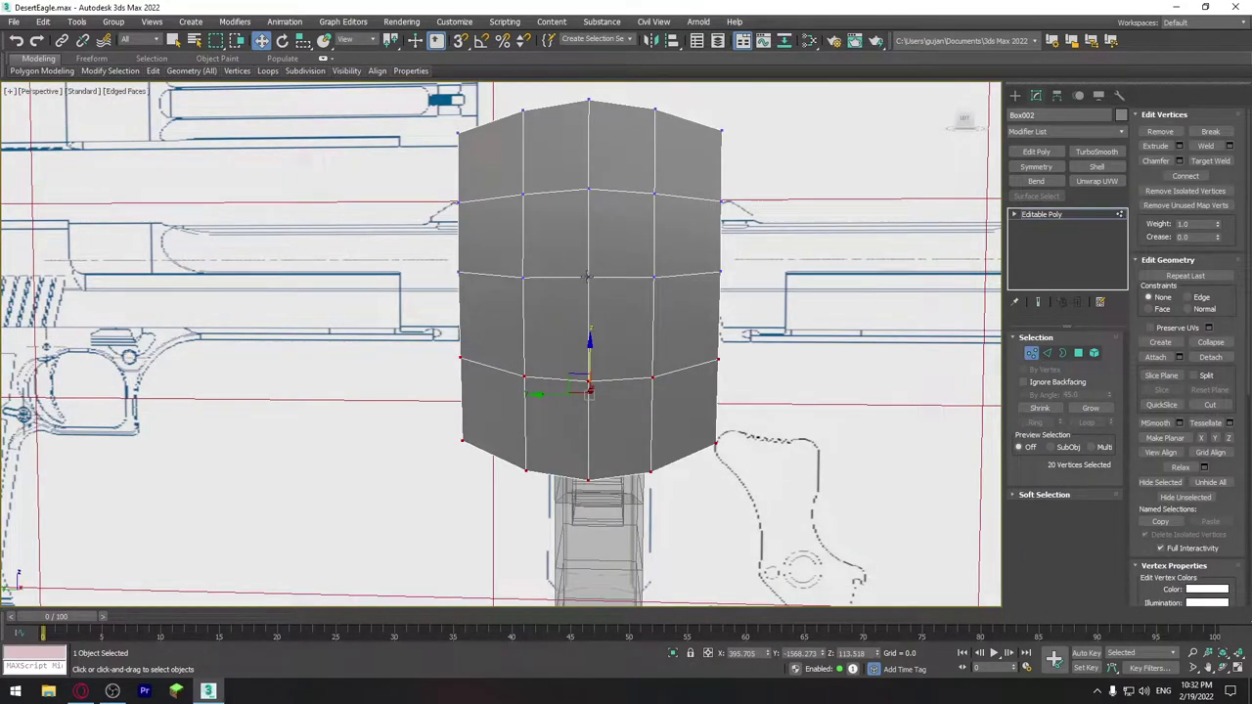
{"action": "left_click", "coordinate": [587, 276]}
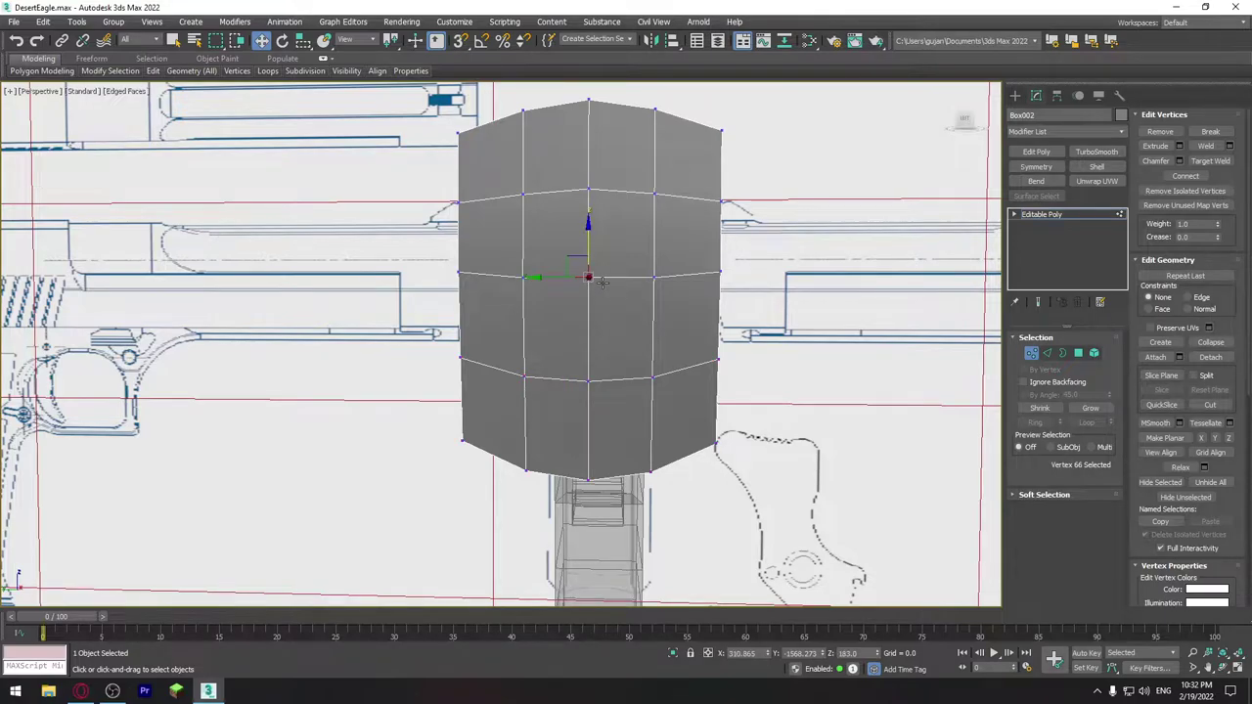
{"action": "left_click", "coordinate": [654, 192], "text": "ctrl"}
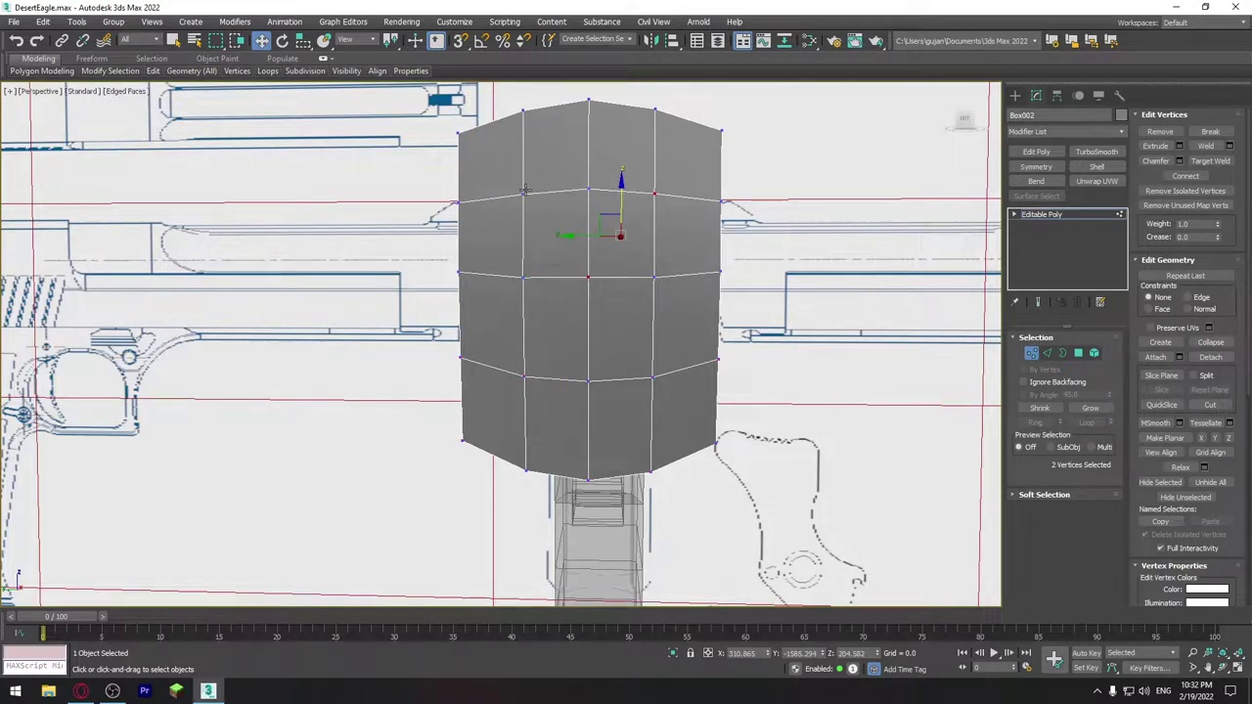
{"action": "left_click", "coordinate": [525, 191], "text": "ctrl"}
{"action": "left_click", "coordinate": [528, 377], "text": "ctrl"}
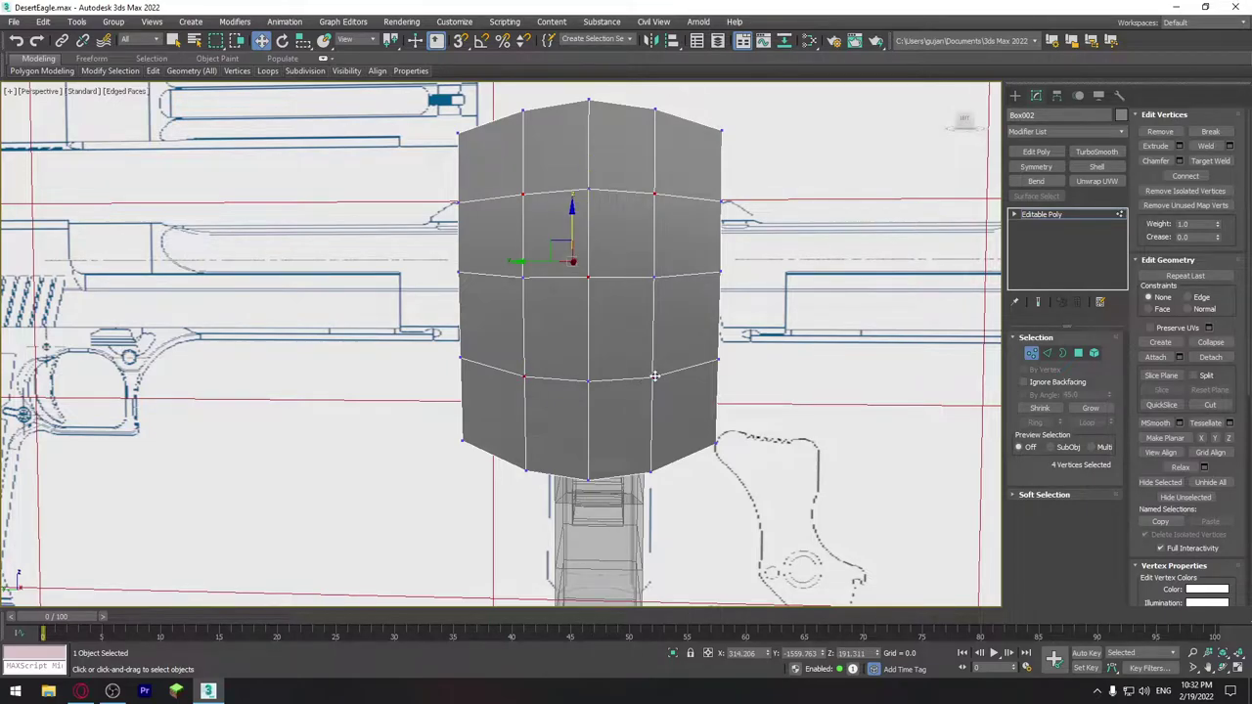
{"action": "left_click", "coordinate": [1183, 176]}
{"action": "left_click", "coordinate": [587, 283], "text": "ctrl"}
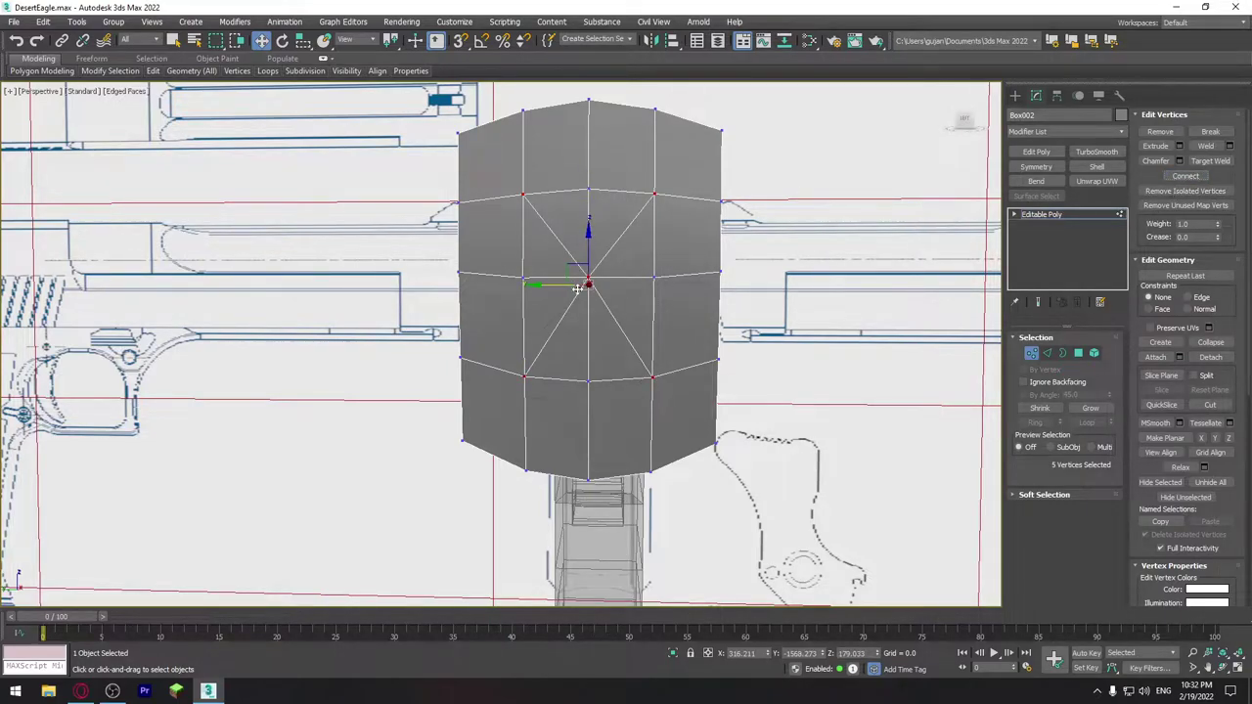
Chamfer the centre vertex into a single octagon ring.
{"action": "left_click", "coordinate": [587, 280]}
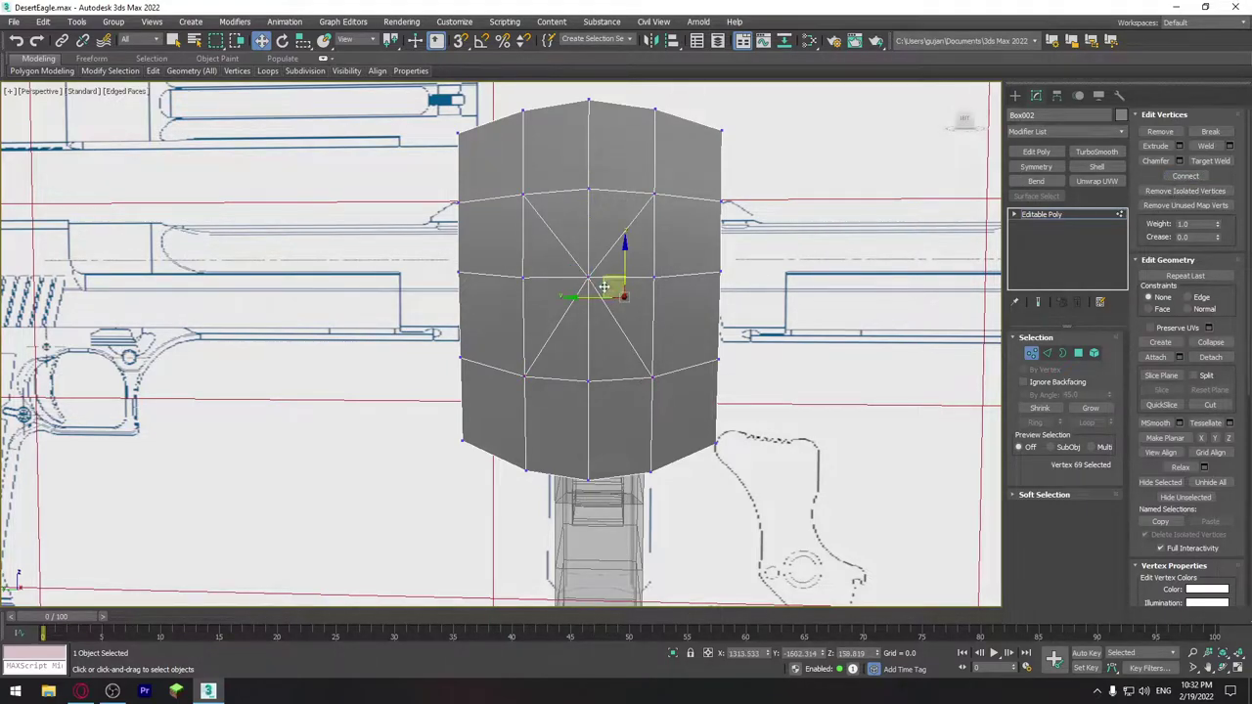
{"action": "left_click", "coordinate": [1179, 161]}
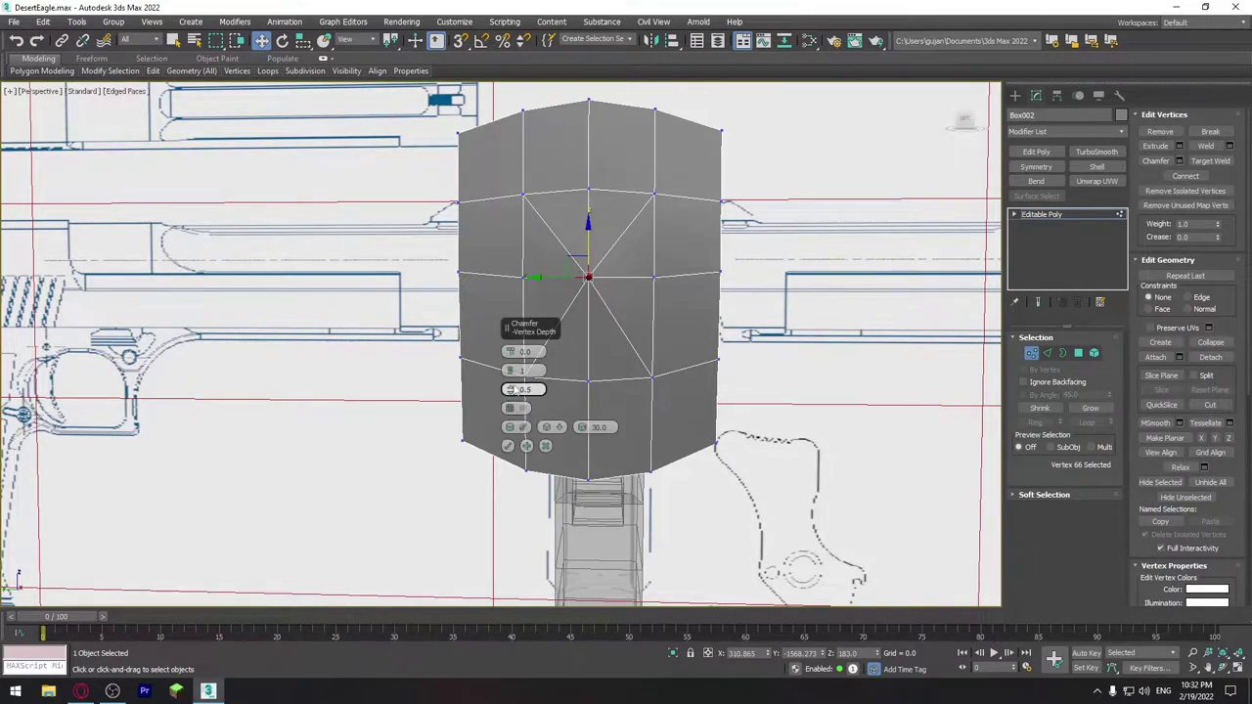
{"action": "left_click_drag", "start_coordinate": [509, 353], "coordinate": [508, 323]}
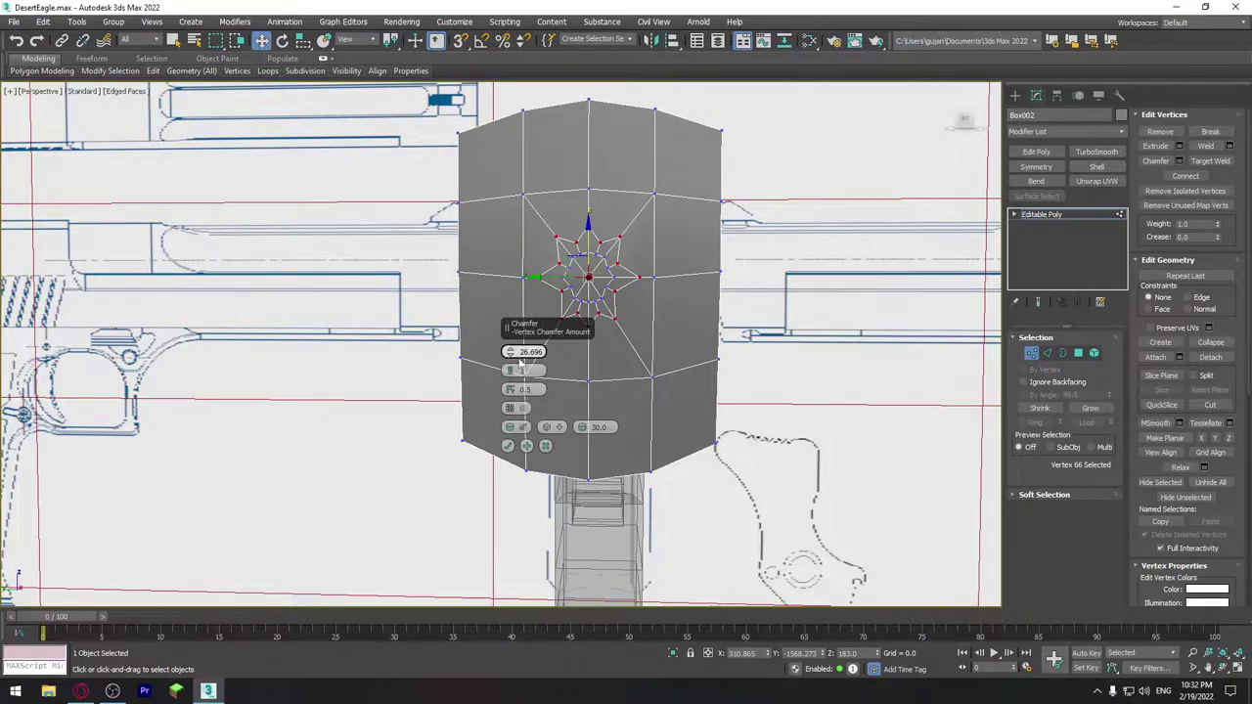
{"action": "mouse_move", "coordinate": [512, 358]}
{"action": "left_mouse_down"}
{"action": "mouse_move", "coordinate": [512, 390]}
{"action": "mouse_move", "coordinate": [509, 329]}
{"action": "left_mouse_up"}
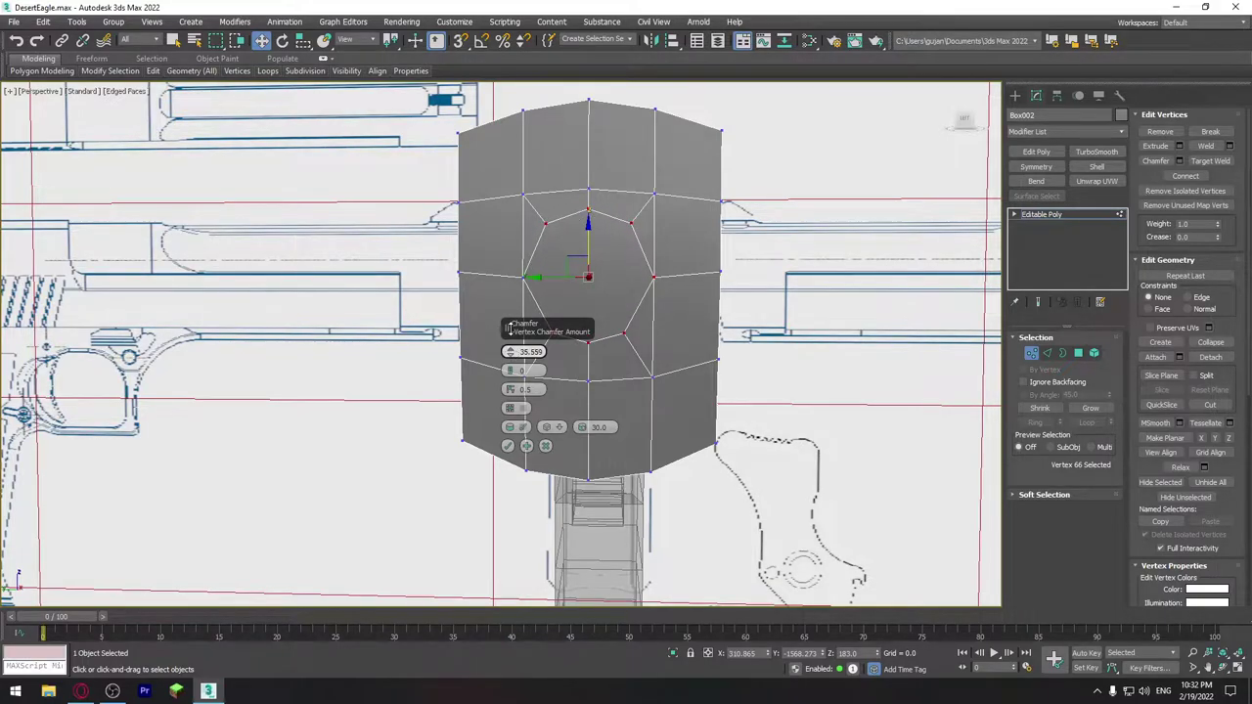
{"action": "left_click", "coordinate": [508, 446]}
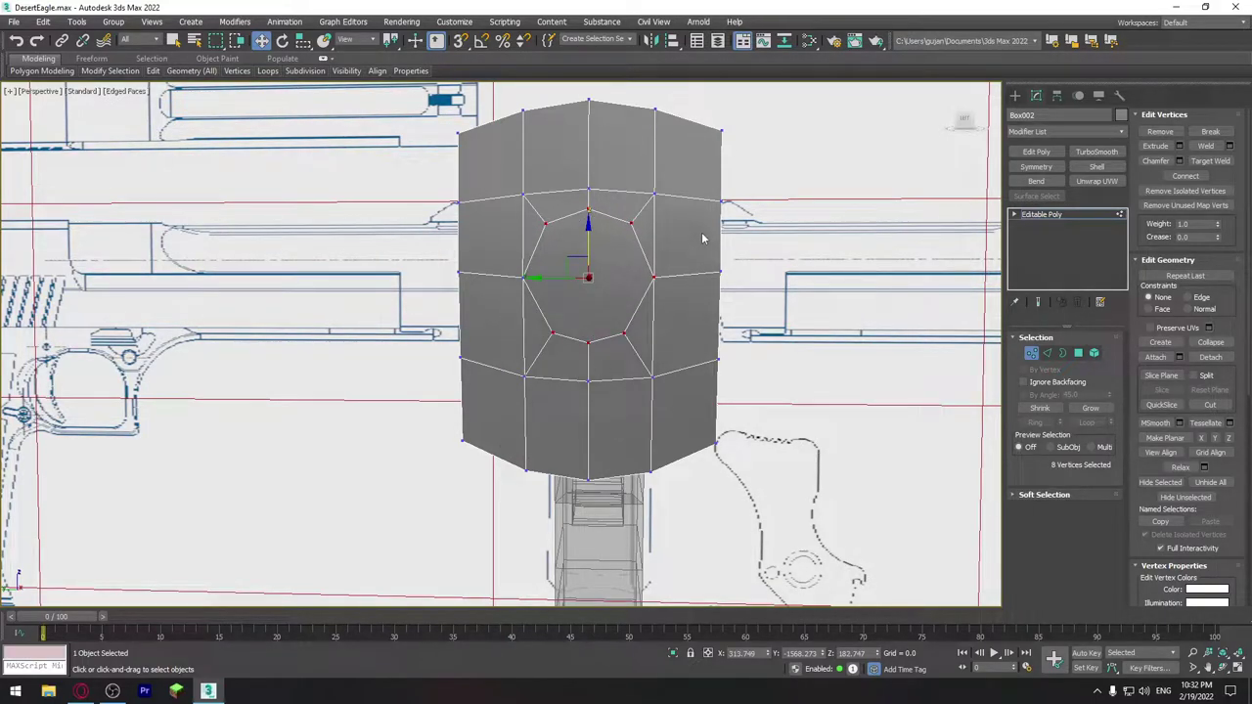
Select the octagon's vertices and collapse them into one centre vertex.
{"action": "left_click", "coordinate": [654, 195]}
{"action": "left_click", "coordinate": [588, 189], "text": "ctrl"}
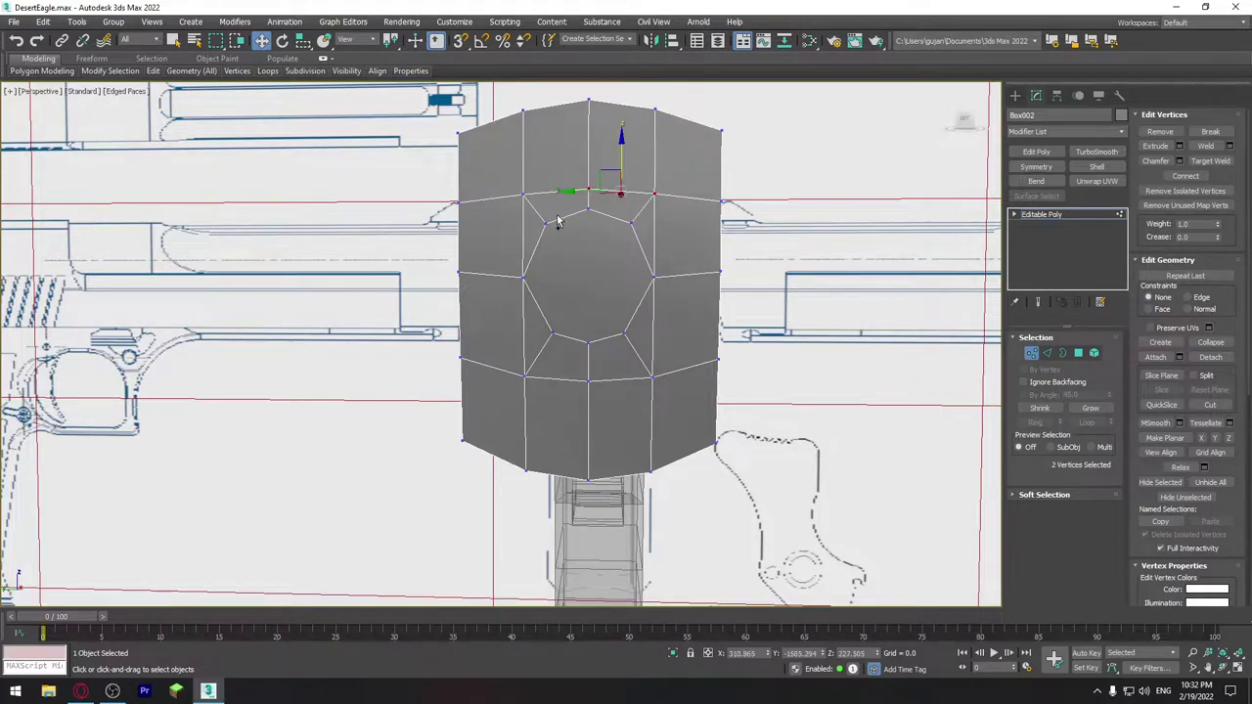
{"action": "left_click", "coordinate": [521, 195], "text": "ctrl"}
{"action": "left_click", "coordinate": [519, 277], "text": "ctrl"}
{"action": "scroll", "coordinate": [528, 322], "scroll_direction": "up", "scroll_amount": 5}
{"action": "scroll", "coordinate": [518, 283], "scroll_direction": "up", "scroll_amount": 5}
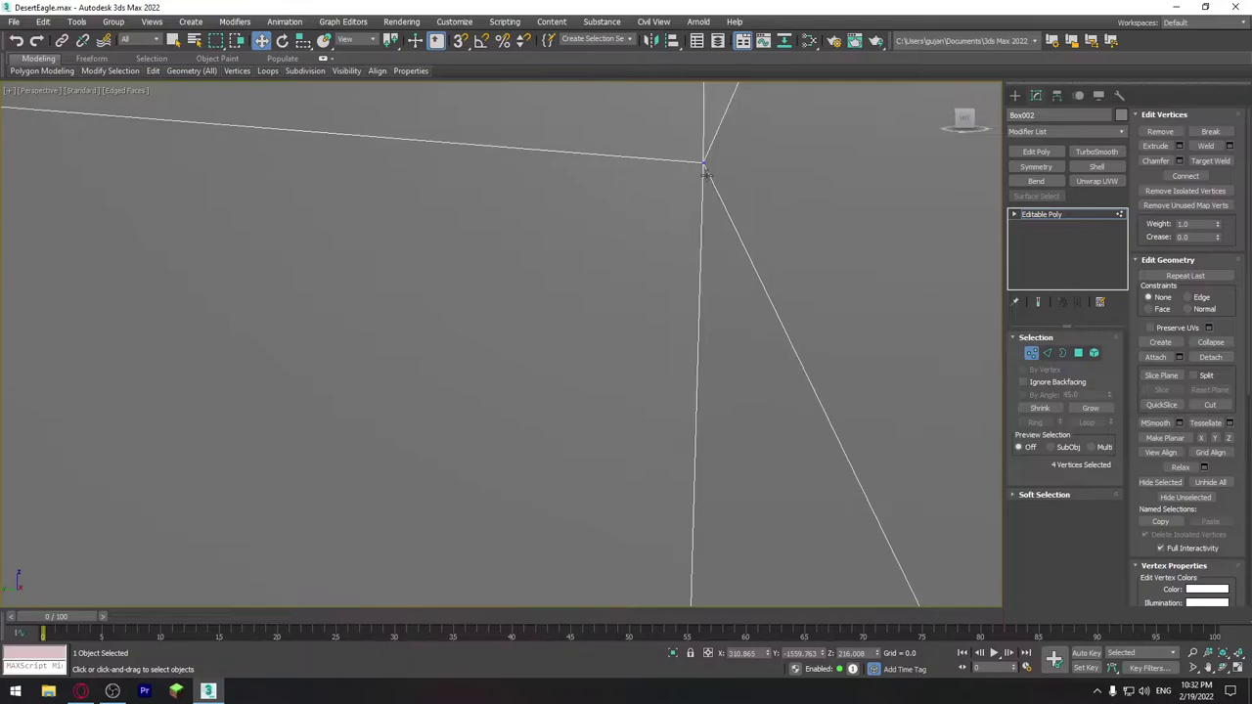
{"action": "scroll", "coordinate": [704, 171], "scroll_direction": "down", "scroll_amount": 3}
{"action": "scroll", "coordinate": [704, 196], "scroll_direction": "up", "scroll_amount": 3}
{"action": "scroll", "coordinate": [723, 244], "scroll_direction": "down", "scroll_amount": 5}
{"action": "scroll", "coordinate": [772, 277], "scroll_direction": "down", "scroll_amount": 5}
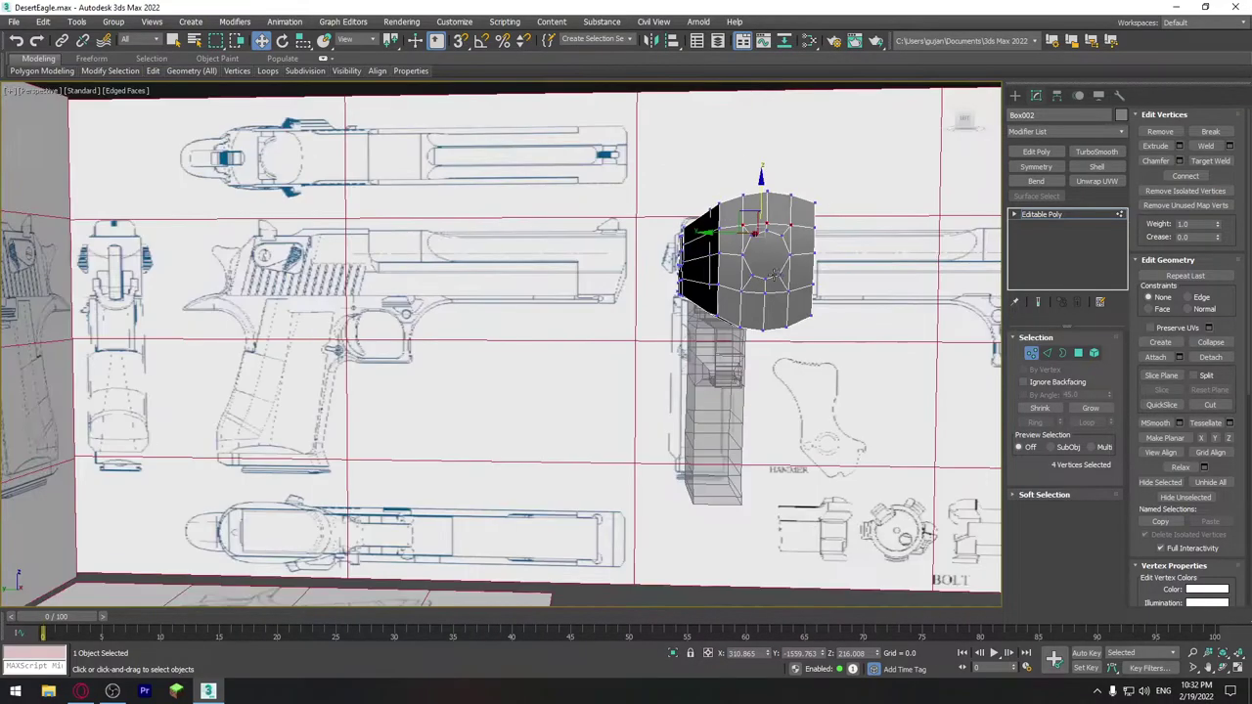
{"action": "scroll", "coordinate": [773, 277], "scroll_direction": "up", "scroll_amount": 3}
{"action": "scroll", "coordinate": [657, 303], "scroll_direction": "up", "scroll_amount": 5}
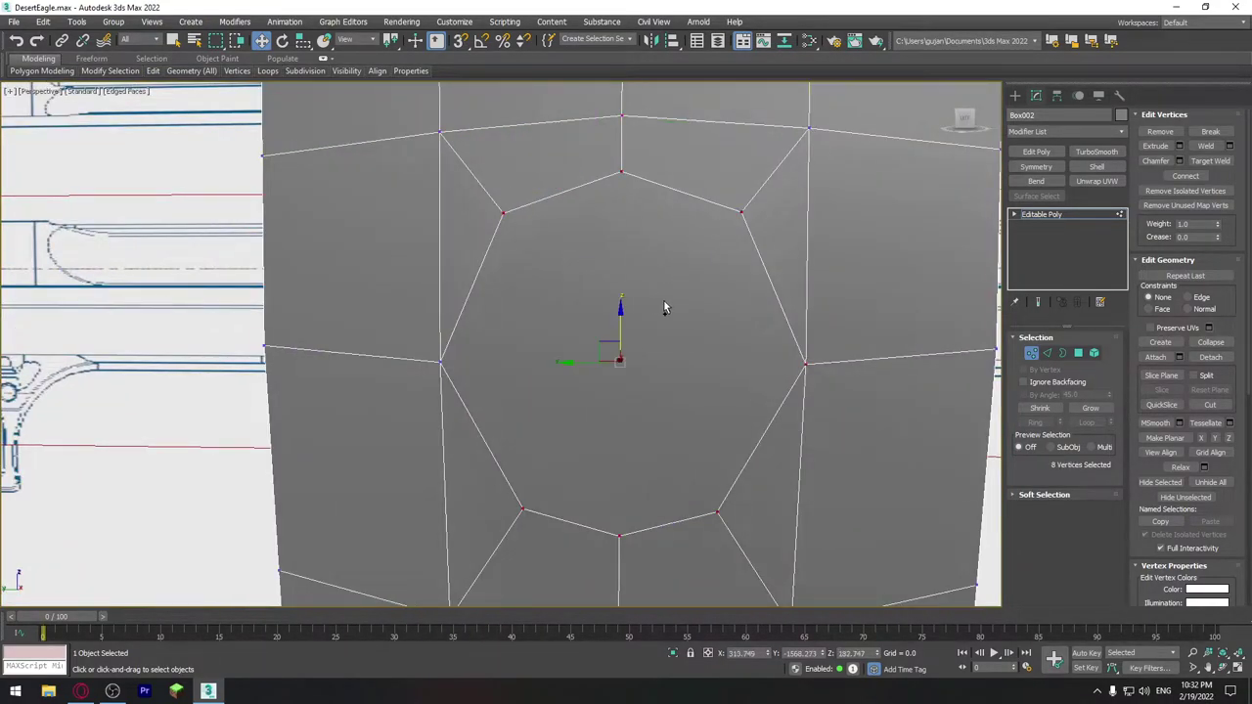
{"action": "key", "text": "ctrl+alt+c"}
{"action": "scroll", "coordinate": [620, 297], "scroll_direction": "down", "scroll_amount": 2}
{"action": "scroll", "coordinate": [544, 325], "scroll_direction": "down", "scroll_amount": 3}
Scale the end cap's upper and lower vertex rows apart vertically.
{"action": "middle_click_drag", "start_coordinate": [544, 325], "coordinate": [540, 305]}
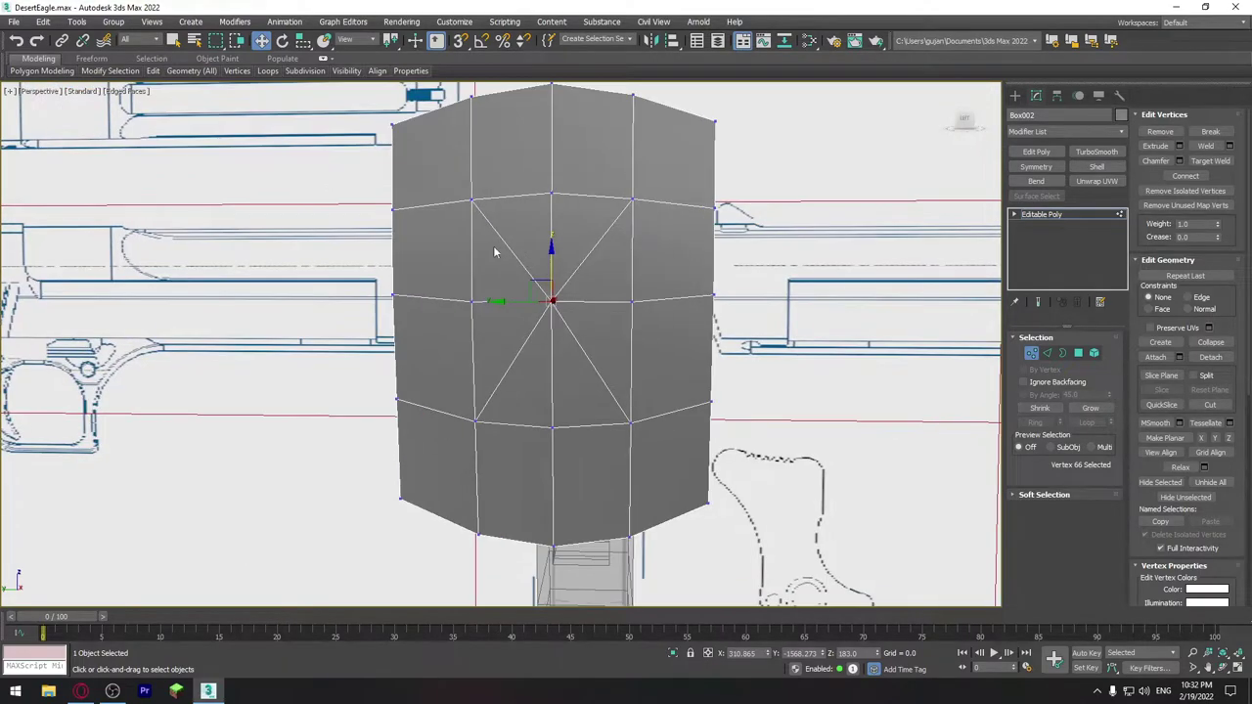
{"action": "left_click", "coordinate": [473, 202]}
{"action": "left_click", "coordinate": [551, 195], "text": "ctrl"}
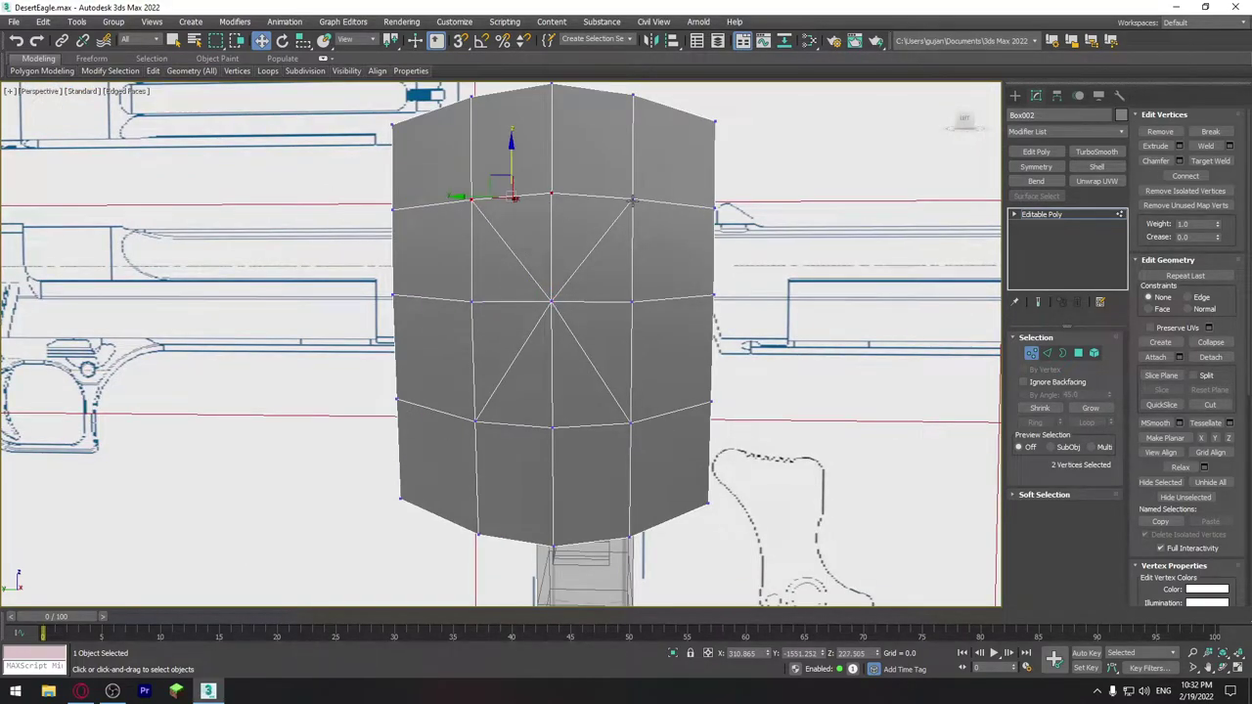
{"action": "left_click", "coordinate": [633, 199], "text": "ctrl"}
{"action": "left_click", "coordinate": [631, 423], "text": "ctrl"}
{"action": "left_click", "coordinate": [552, 427], "text": "ctrl"}
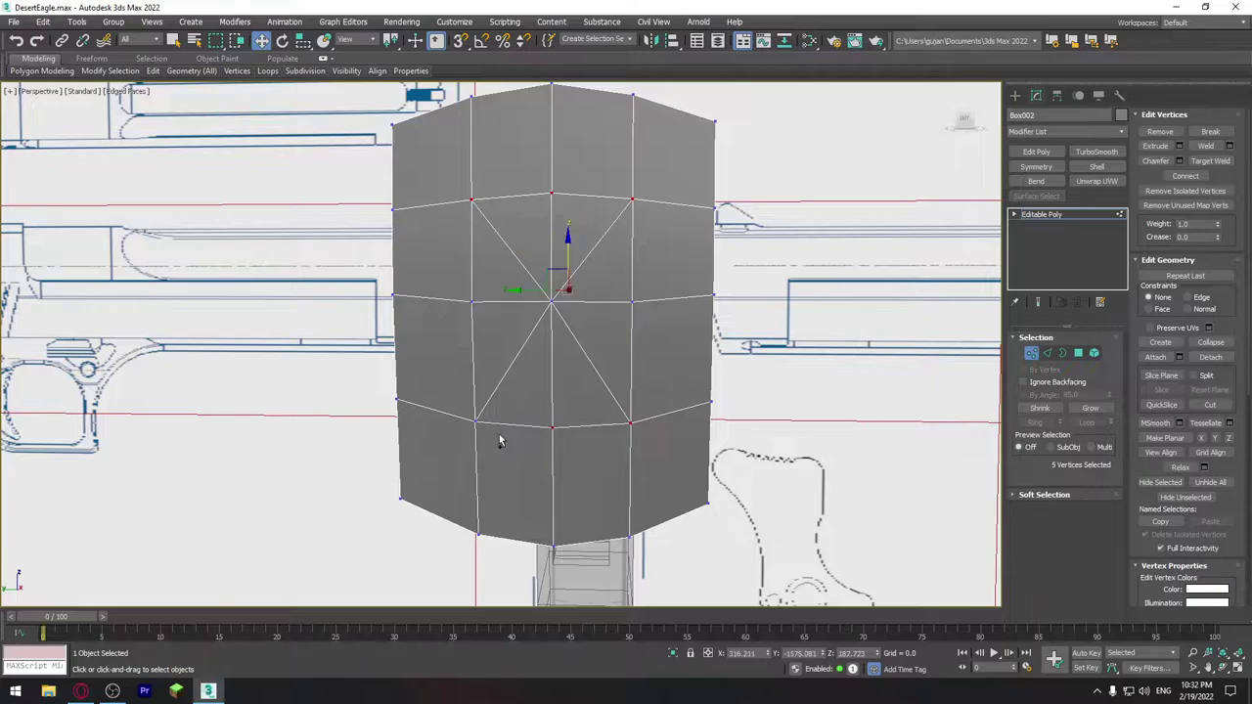
{"action": "left_click", "coordinate": [474, 423], "text": "ctrl"}
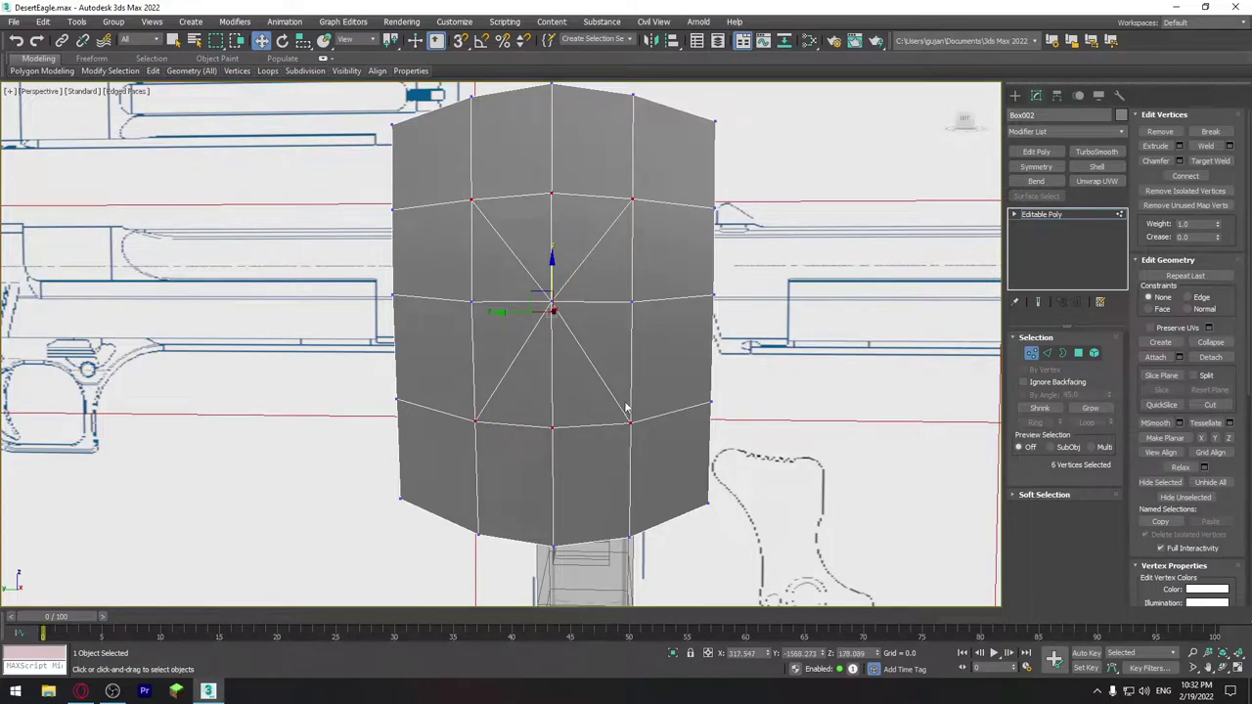
{"action": "key", "text": "r"}
{"action": "left_click_drag", "start_coordinate": [572, 299], "coordinate": [559, 293]}
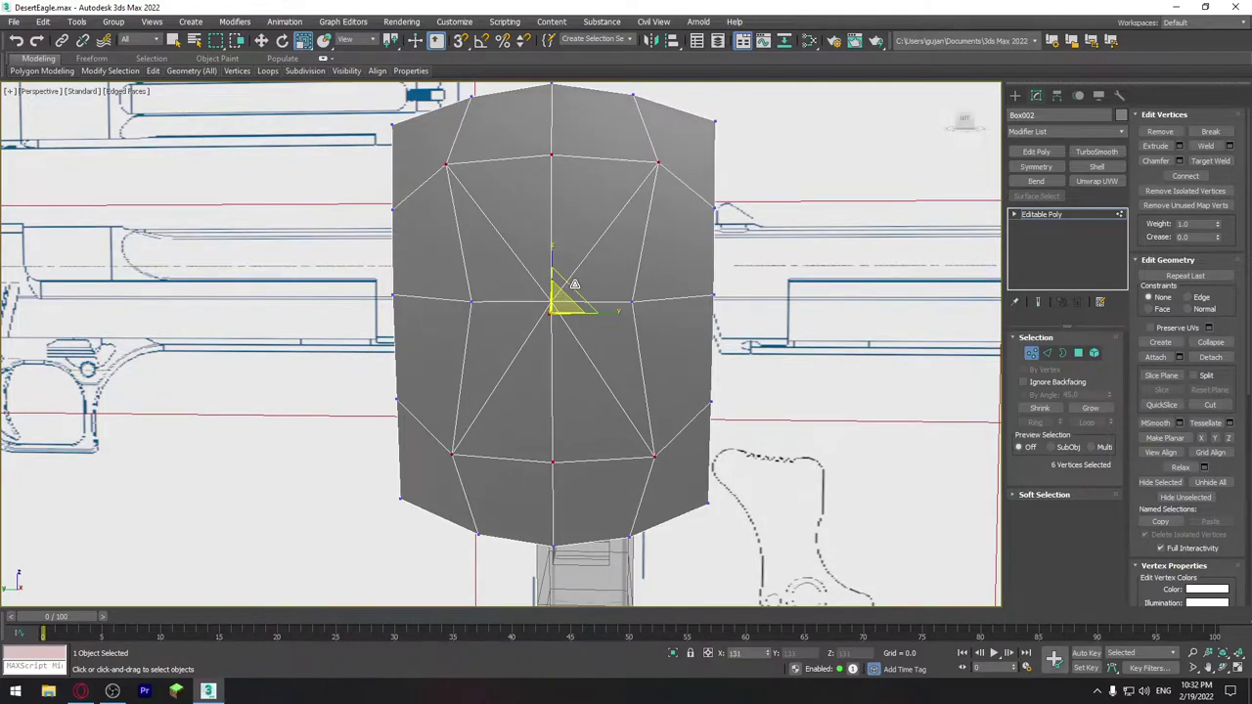
{"action": "mouse_move", "coordinate": [560, 293]}
{"action": "middle_mouse_down", "text": "alt"}
{"action": "mouse_move", "coordinate": [640, 349]}
{"action": "mouse_move", "coordinate": [670, 354]}
{"action": "mouse_move", "coordinate": [645, 349]}
{"action": "middle_mouse_up", "text": "alt"}
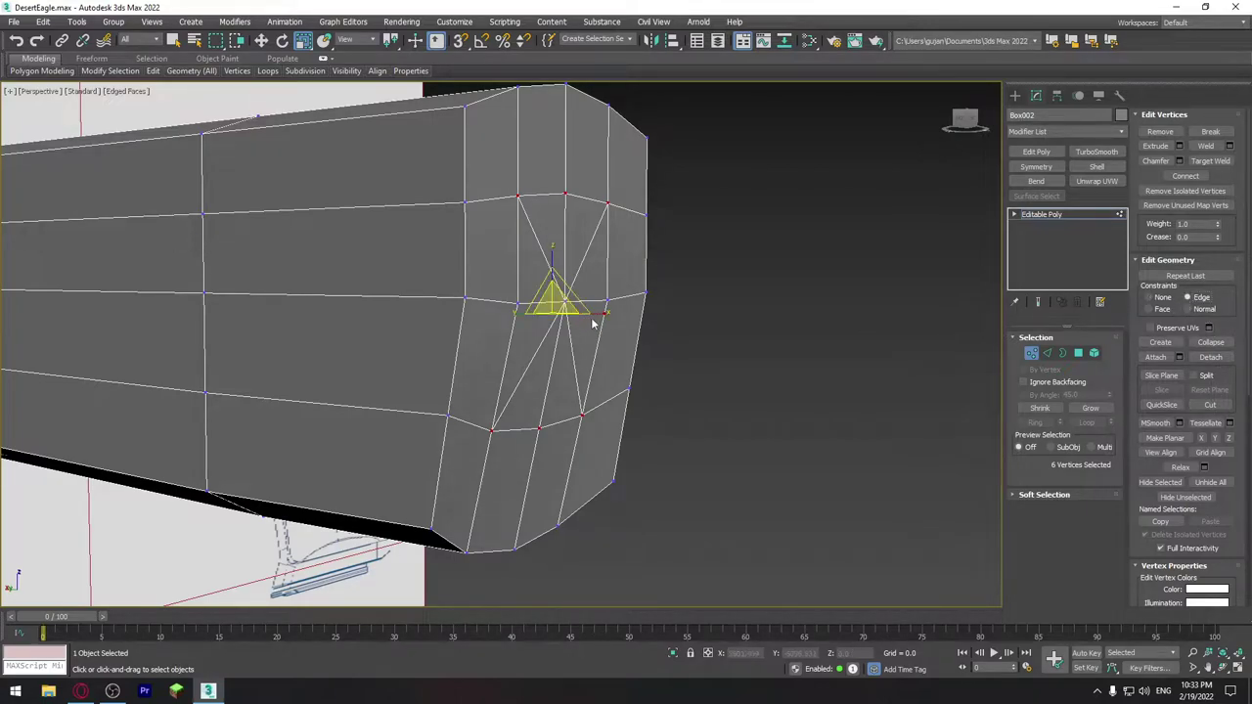
Widen the end cap by pushing its left and right middle vertices outward.
{"action": "left_click_drag", "start_coordinate": [561, 305], "coordinate": [593, 280]}
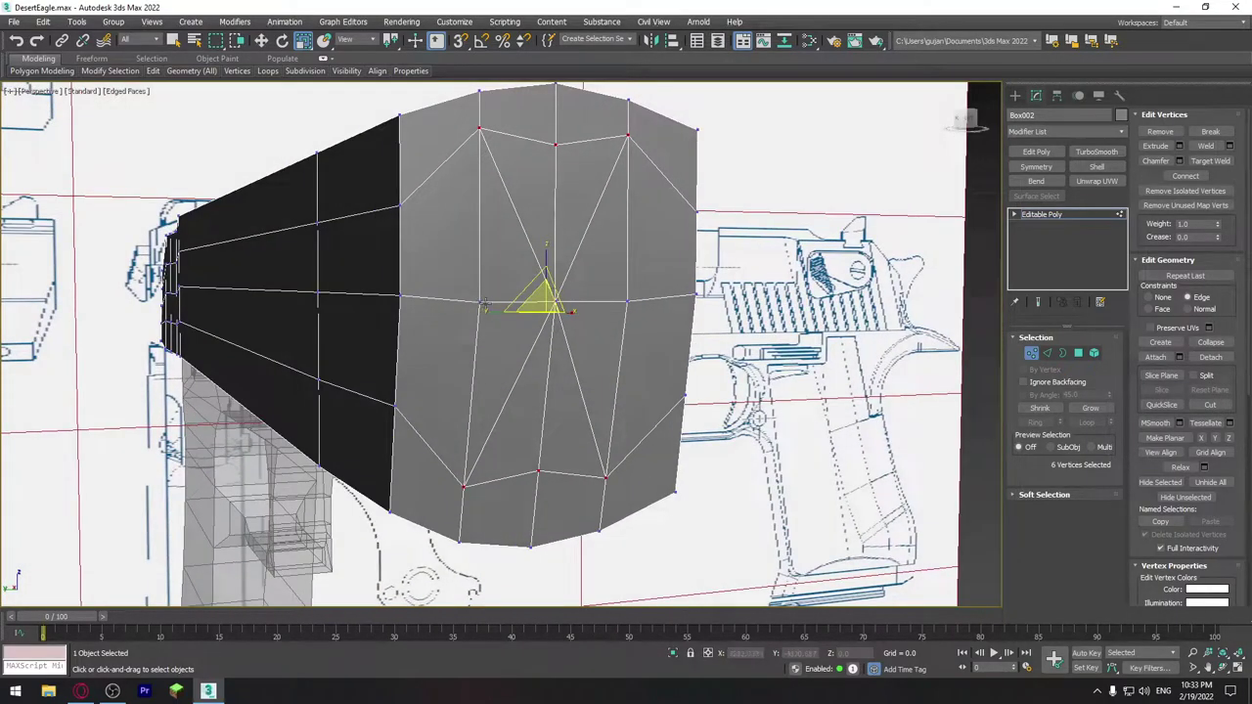
{"action": "left_click_drag", "start_coordinate": [567, 328], "coordinate": [464, 311]}
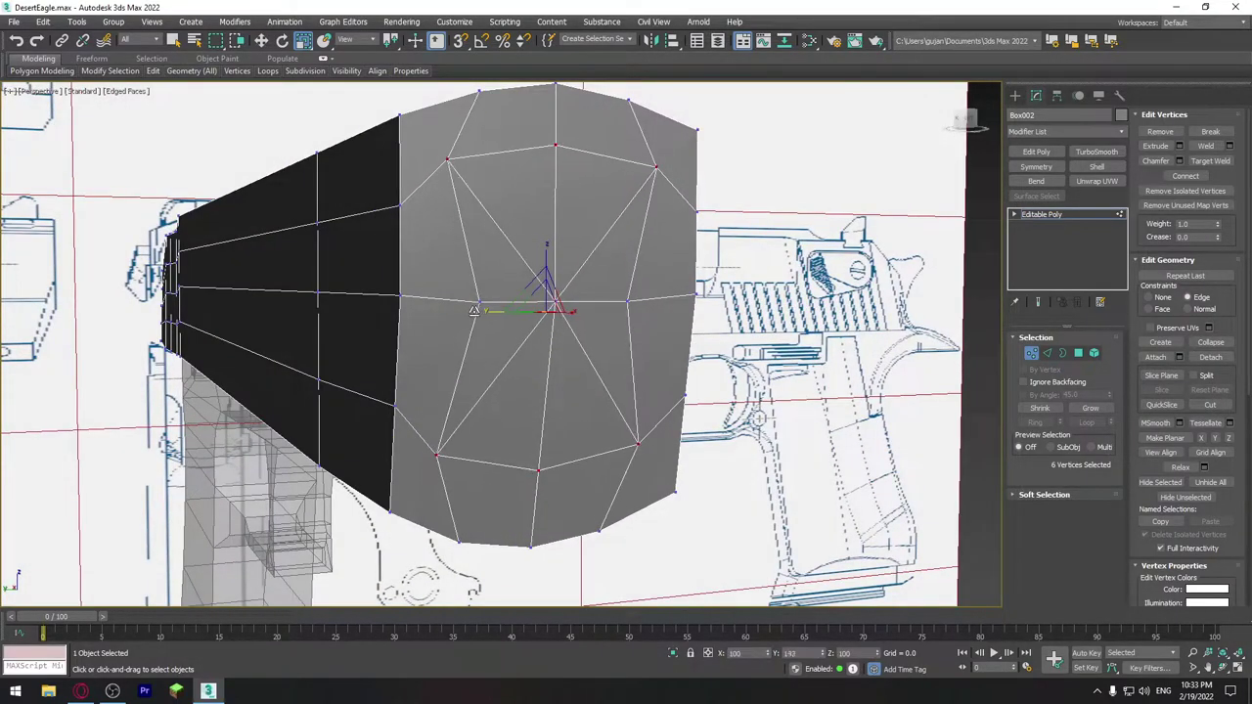
{"action": "key", "text": "ctrl+z"}
{"action": "left_click", "coordinate": [479, 302]}
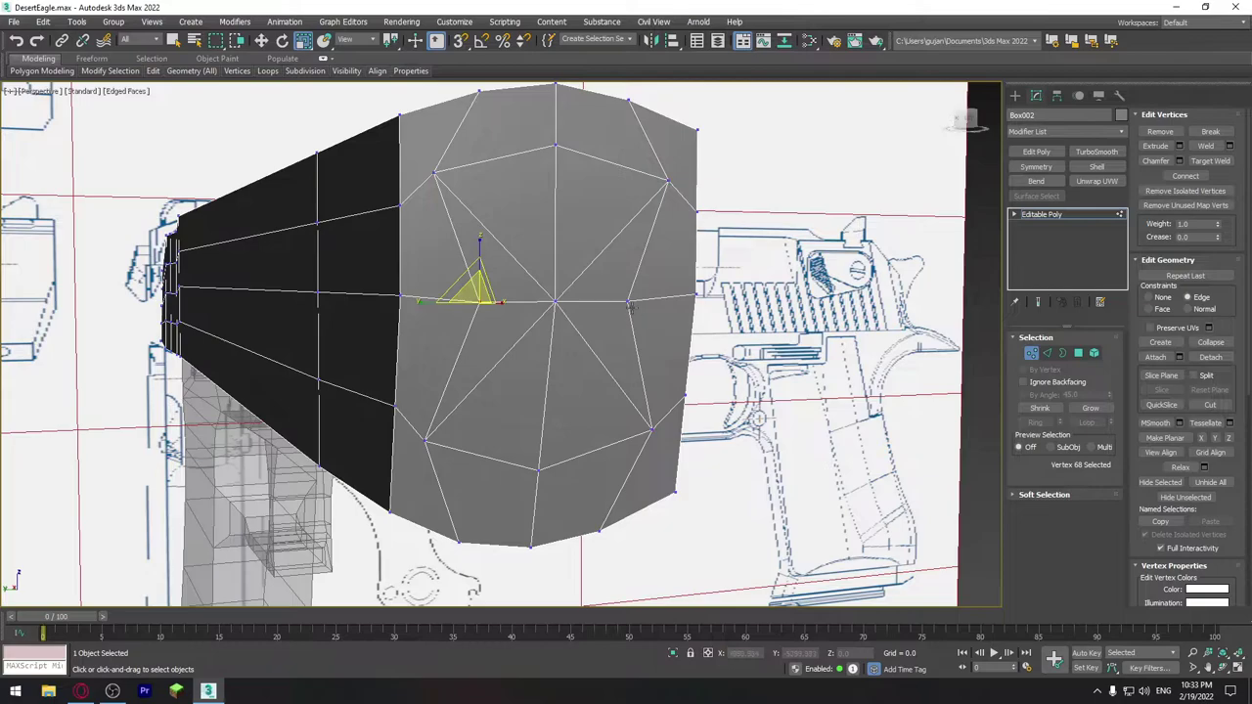
{"action": "left_click", "coordinate": [628, 301], "text": "ctrl"}
{"action": "left_click_drag", "start_coordinate": [610, 327], "coordinate": [473, 305]}
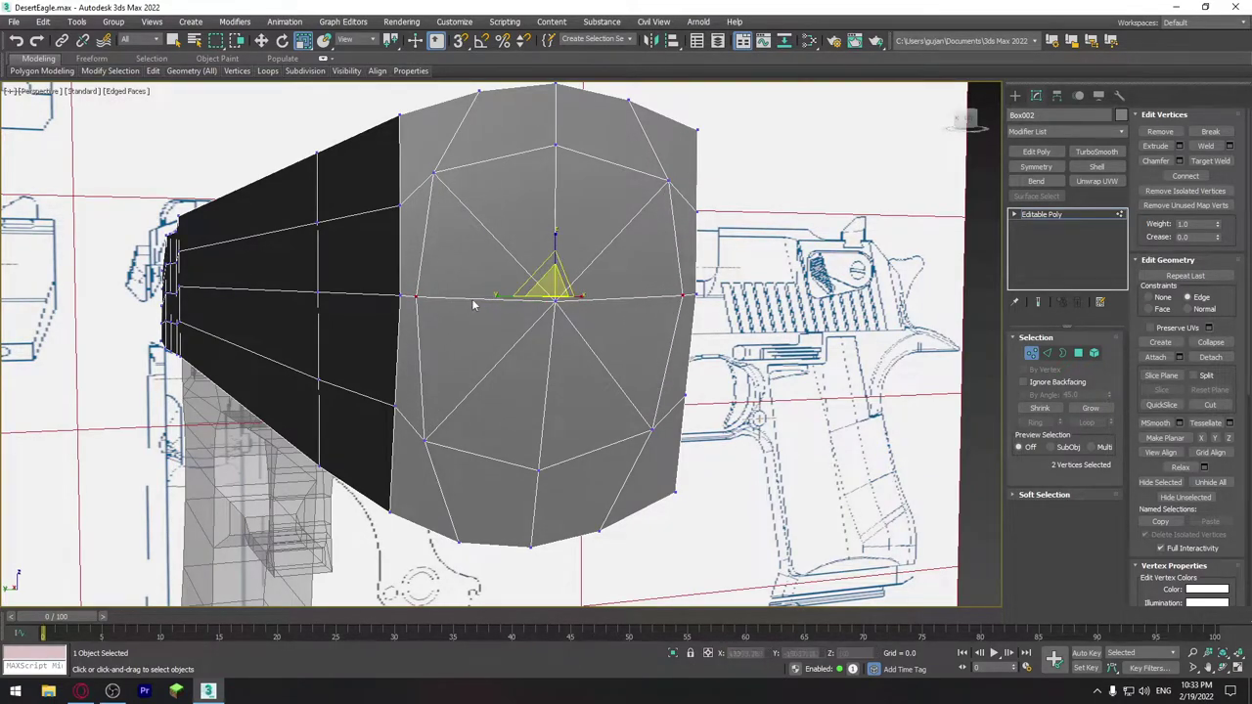
Chamfer the end cap's centre vertex by about 47.556 into an octagon.
{"action": "left_click", "coordinate": [556, 303]}
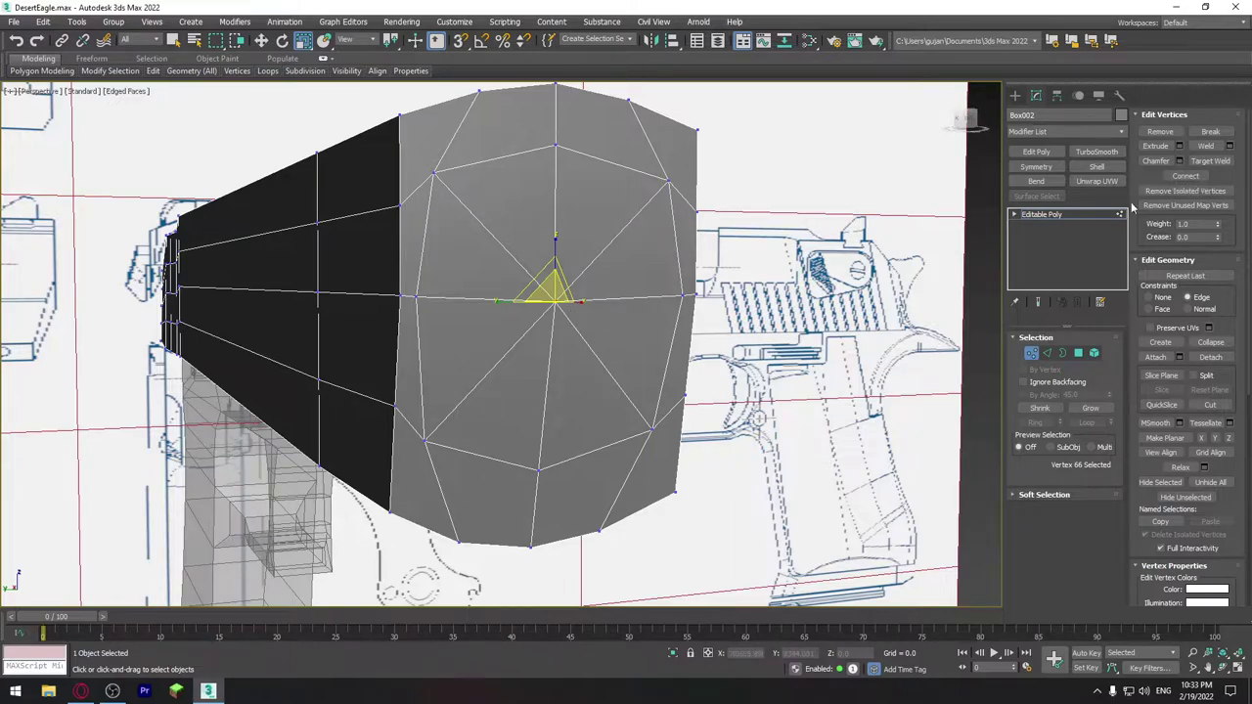
{"action": "left_click", "coordinate": [1181, 163]}
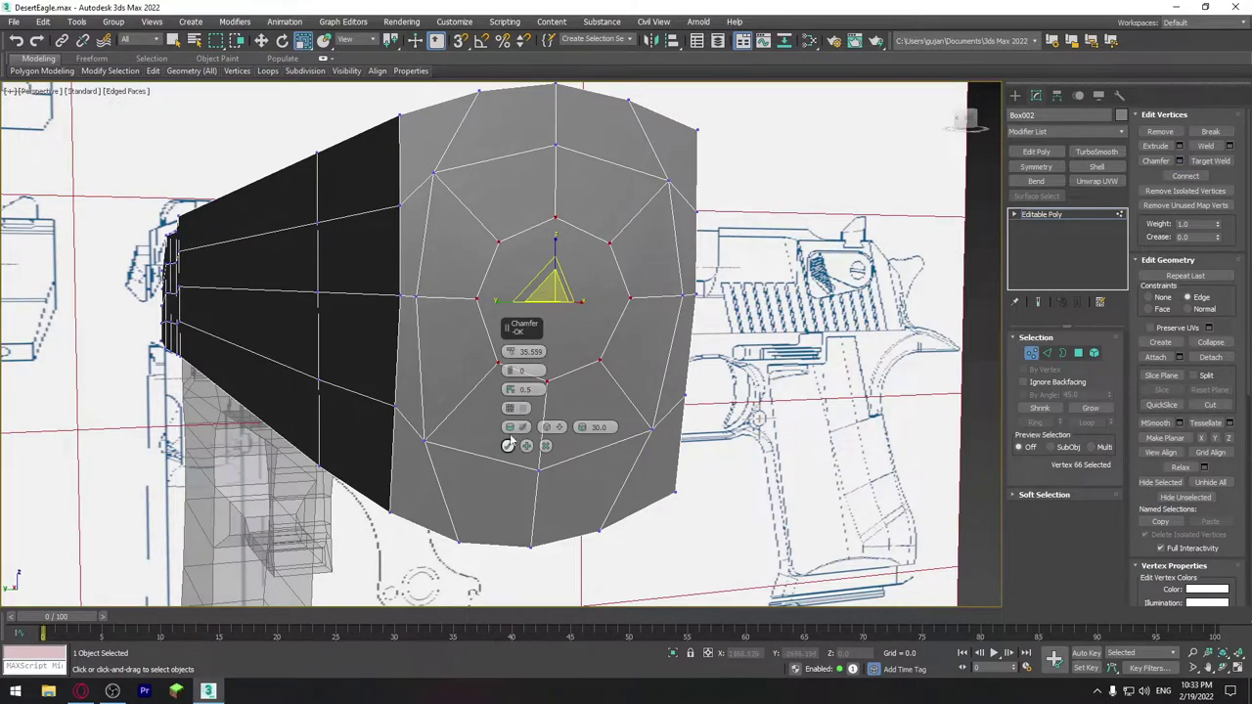
{"action": "left_click_drag", "start_coordinate": [508, 354], "coordinate": [509, 323]}
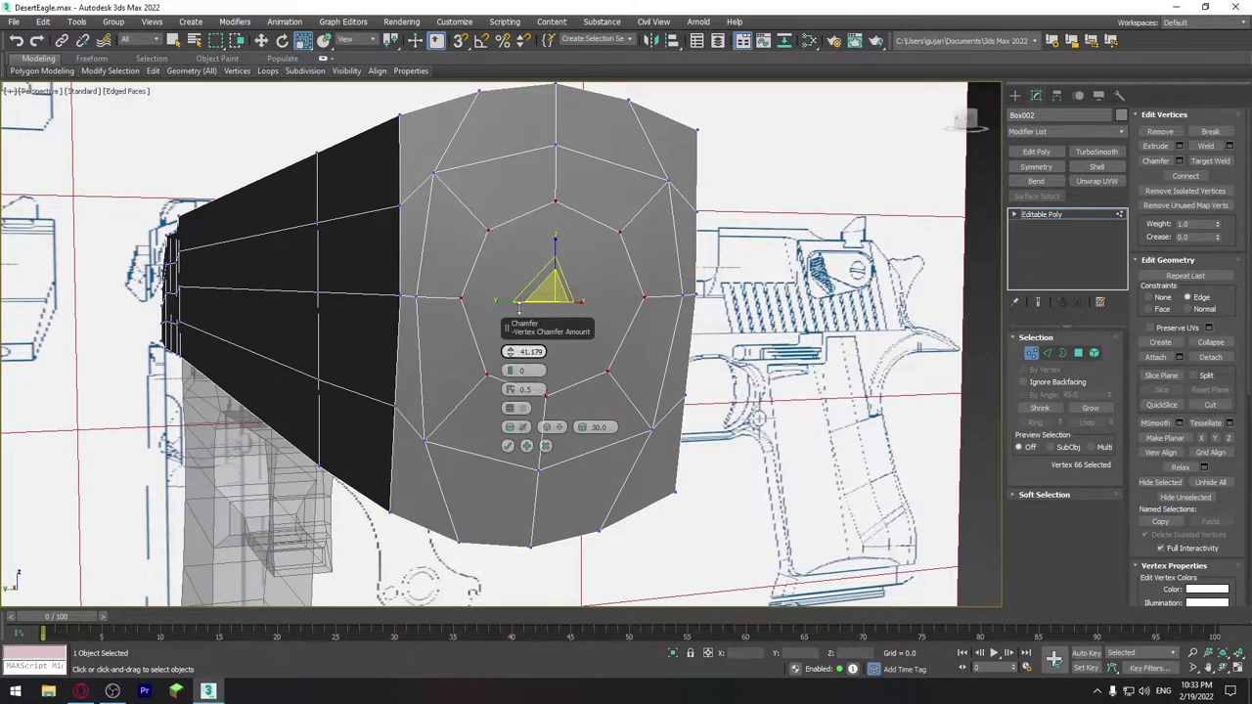
{"action": "left_click", "coordinate": [508, 446]}
{"action": "middle_click_drag", "start_coordinate": [508, 446], "coordinate": [587, 342], "text": "alt"}
{"action": "left_click", "coordinate": [1077, 352]}
Inset the central octagon by about 3, then bevel it -89.057 inward to cut the bore.
{"action": "left_click", "coordinate": [611, 325]}
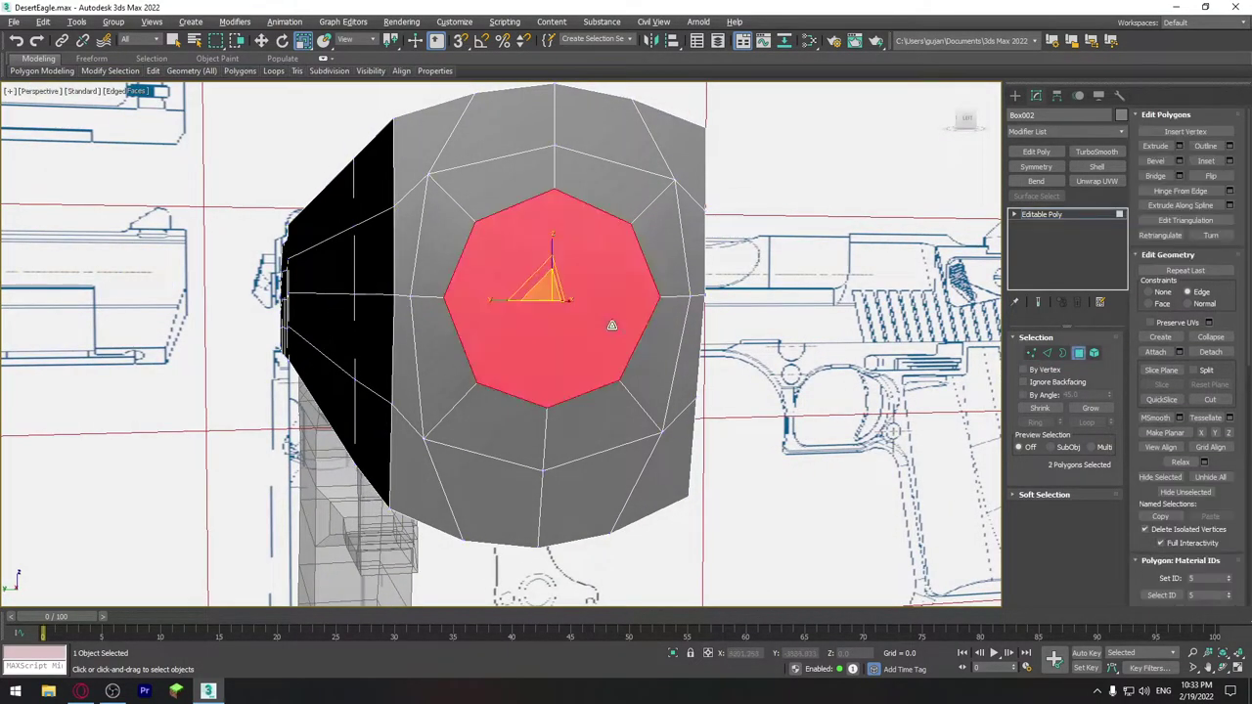
{"action": "middle_click_drag", "start_coordinate": [540, 284], "coordinate": [606, 304], "text": "alt"}
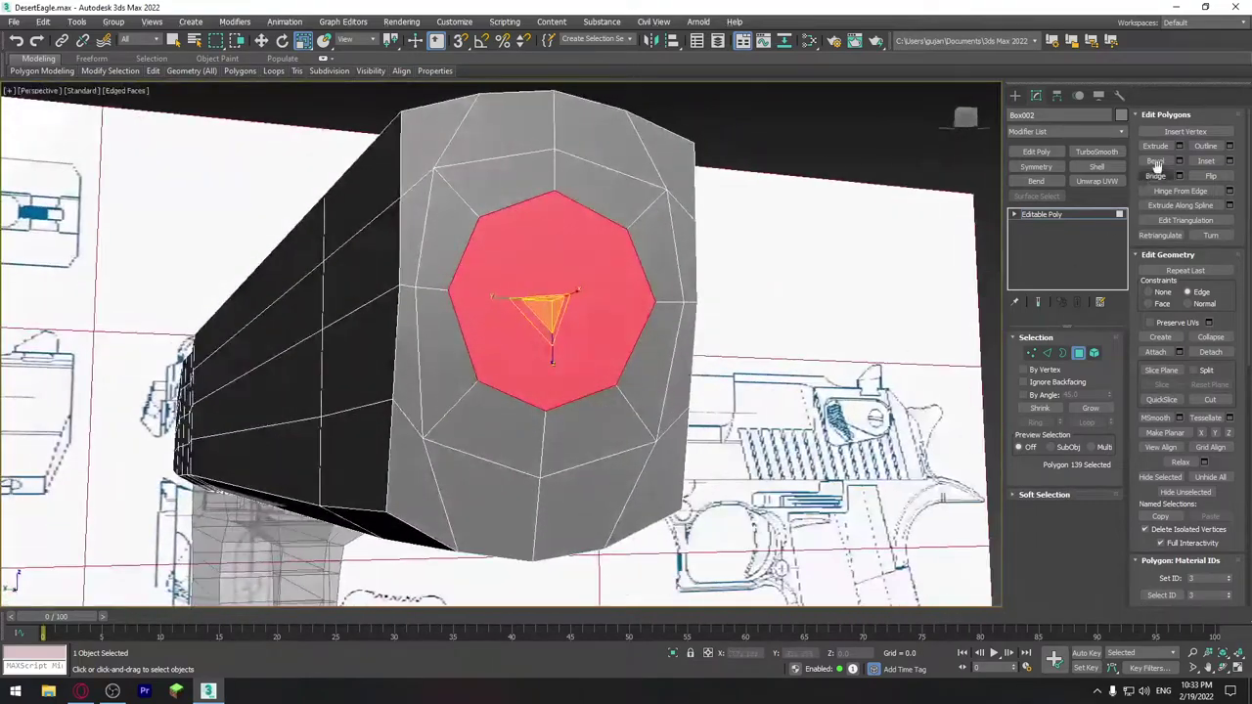
{"action": "left_click", "coordinate": [1229, 162]}
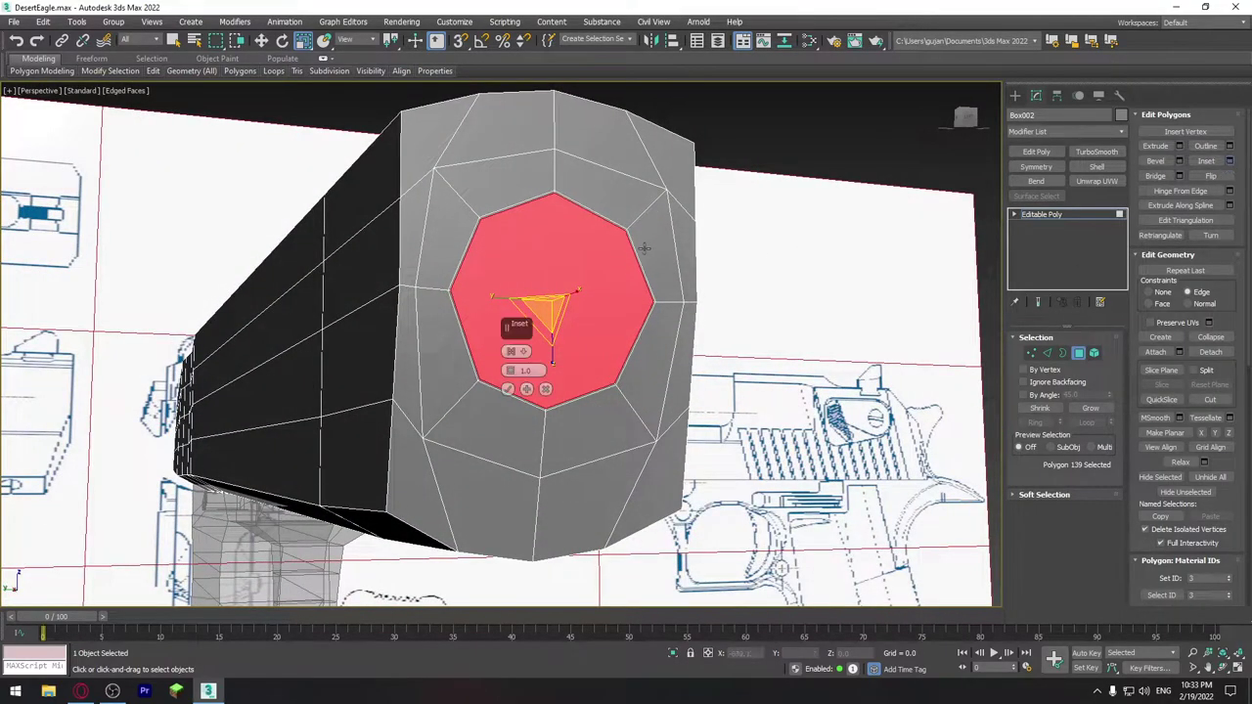
{"action": "right_click", "coordinate": [513, 375]}
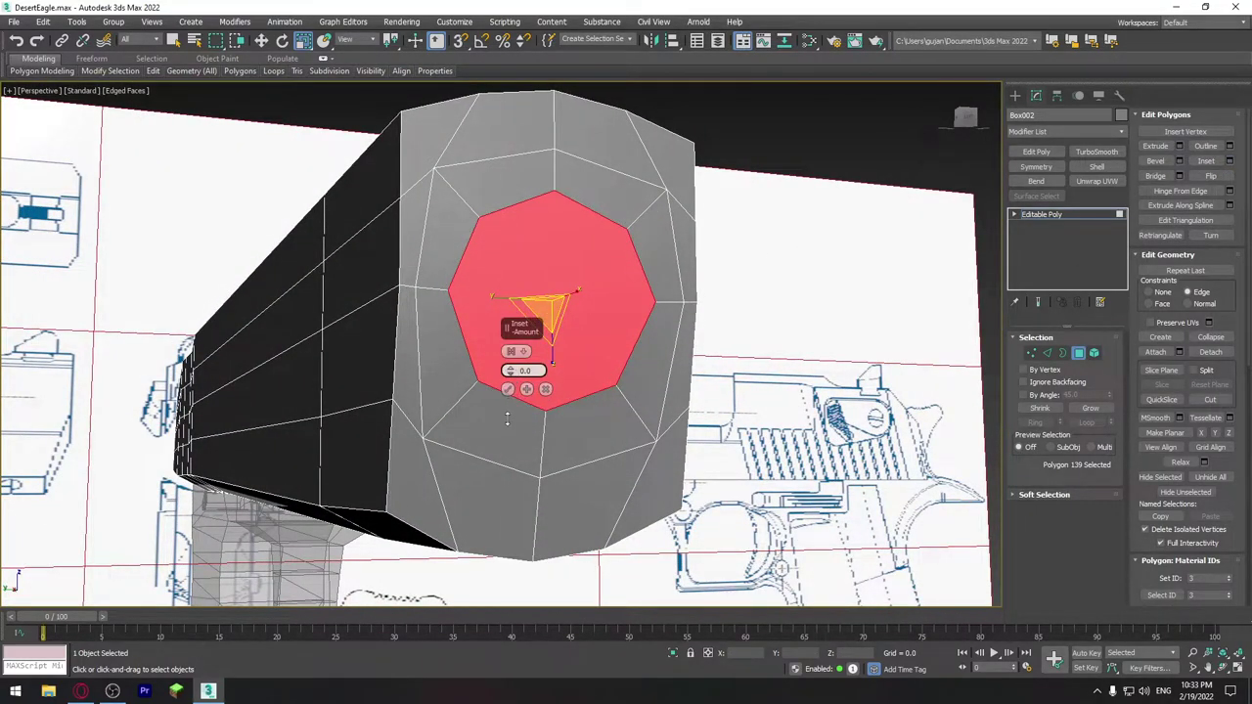
{"action": "left_click_drag", "start_coordinate": [507, 419], "coordinate": [509, 352]}
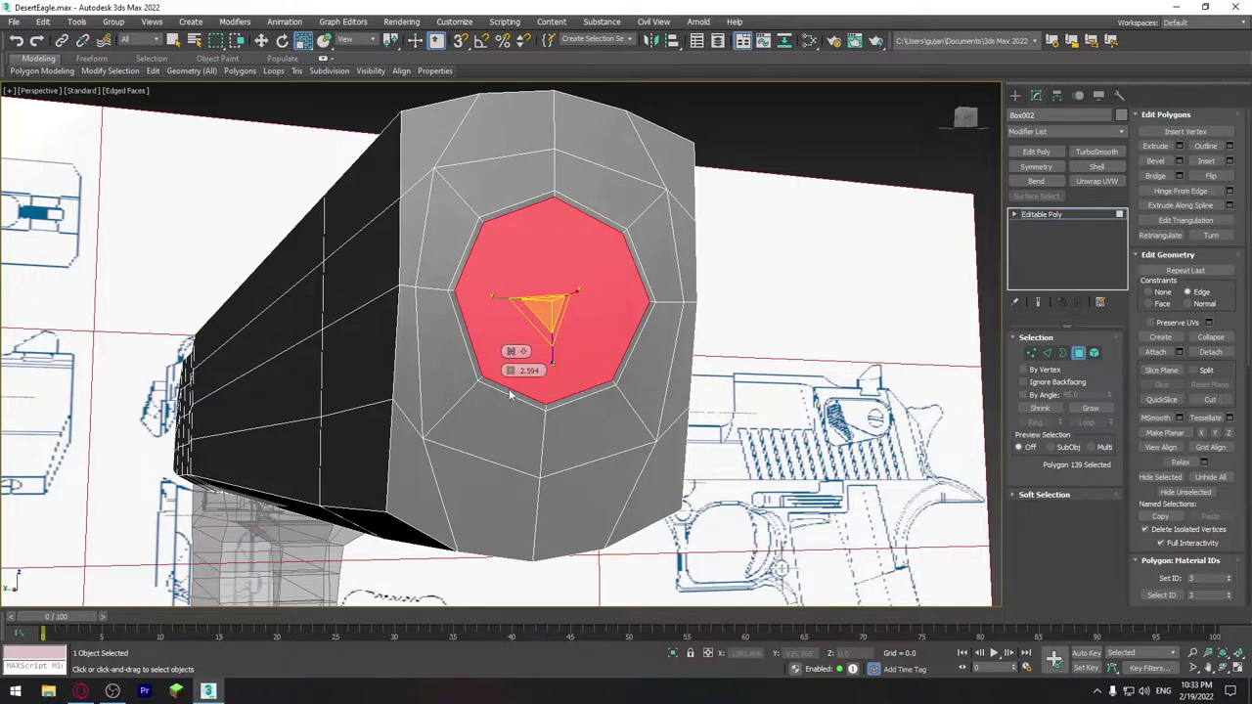
{"action": "left_click", "coordinate": [1178, 160]}
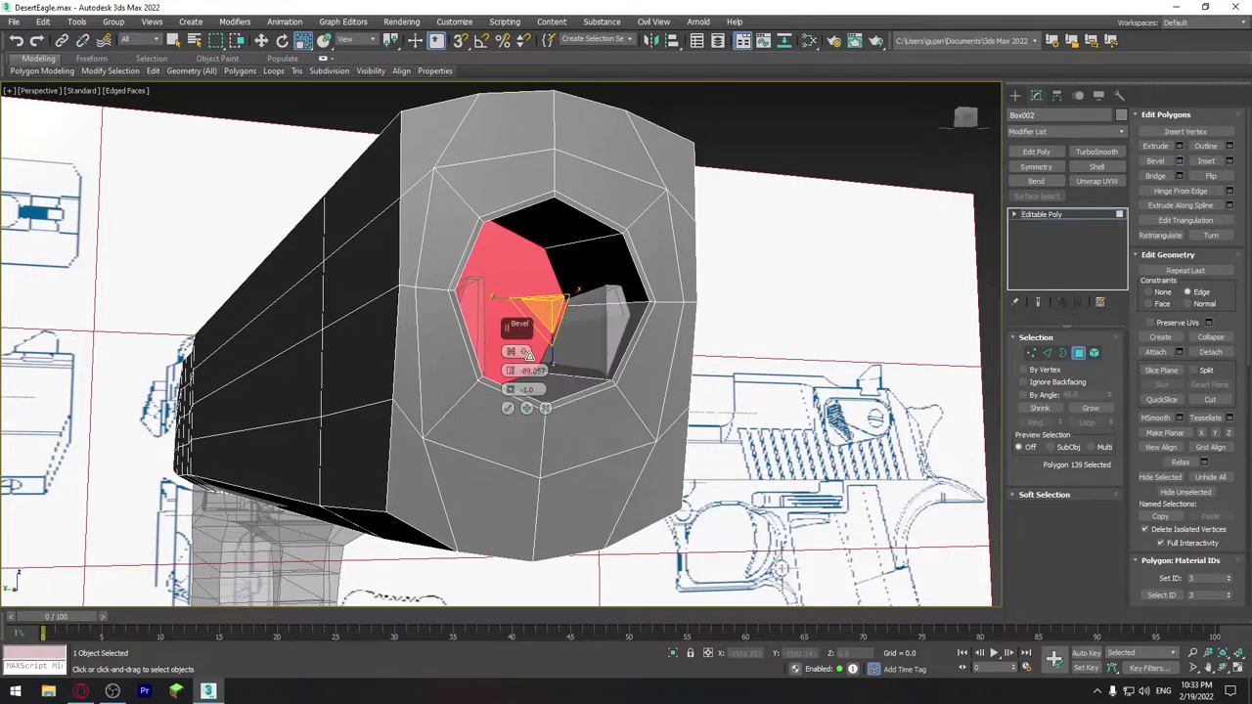
{"action": "middle_click_drag", "start_coordinate": [713, 369], "coordinate": [528, 390], "text": "alt"}
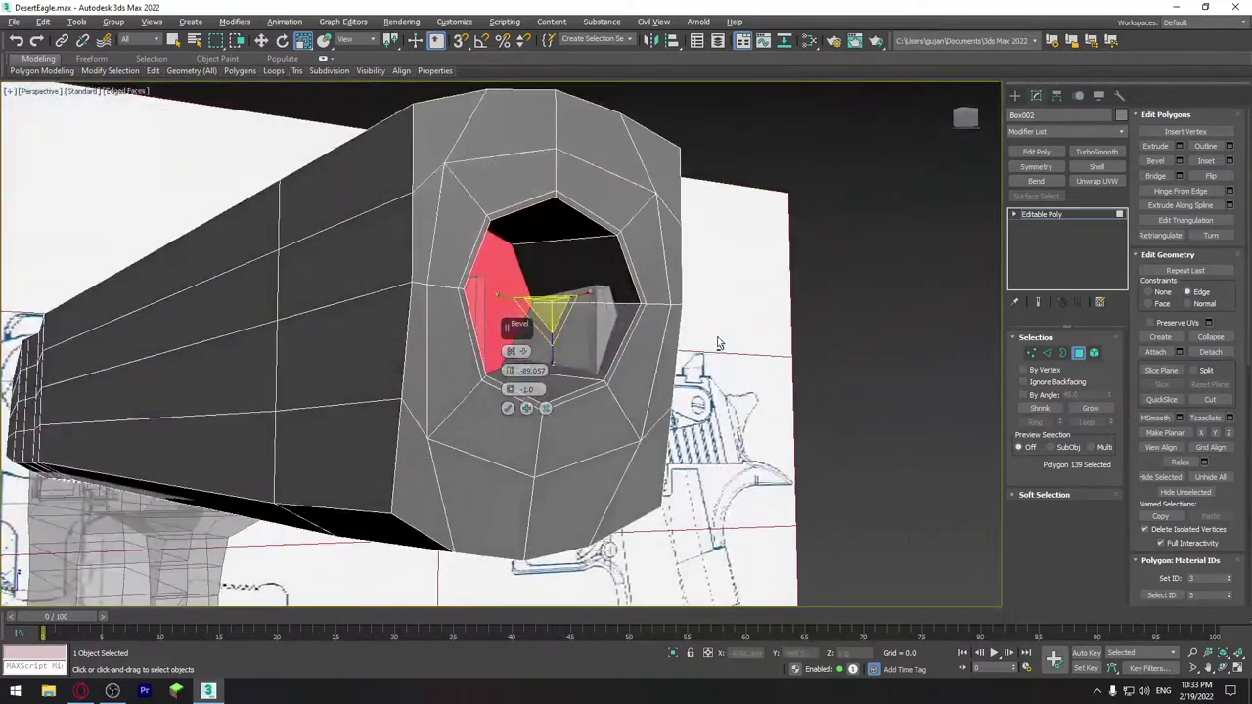
{"action": "mouse_move", "coordinate": [651, 295]}
{"action": "middle_mouse_down", "text": "alt"}
{"action": "mouse_move", "coordinate": [618, 297]}
{"action": "mouse_move", "coordinate": [976, 343]}
{"action": "middle_mouse_up", "text": "alt"}
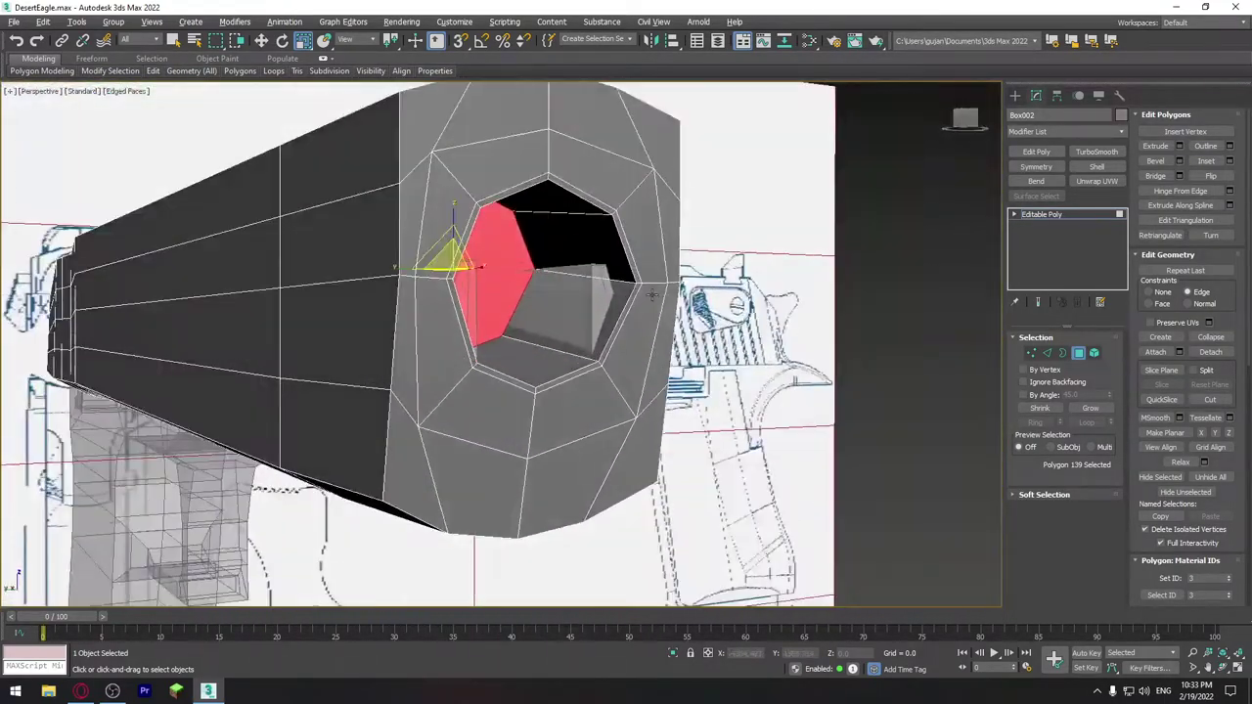
Leave polygon editing, select the gun frame, and reframe the view around the blueprints.
{"action": "left_click", "coordinate": [1078, 353]}
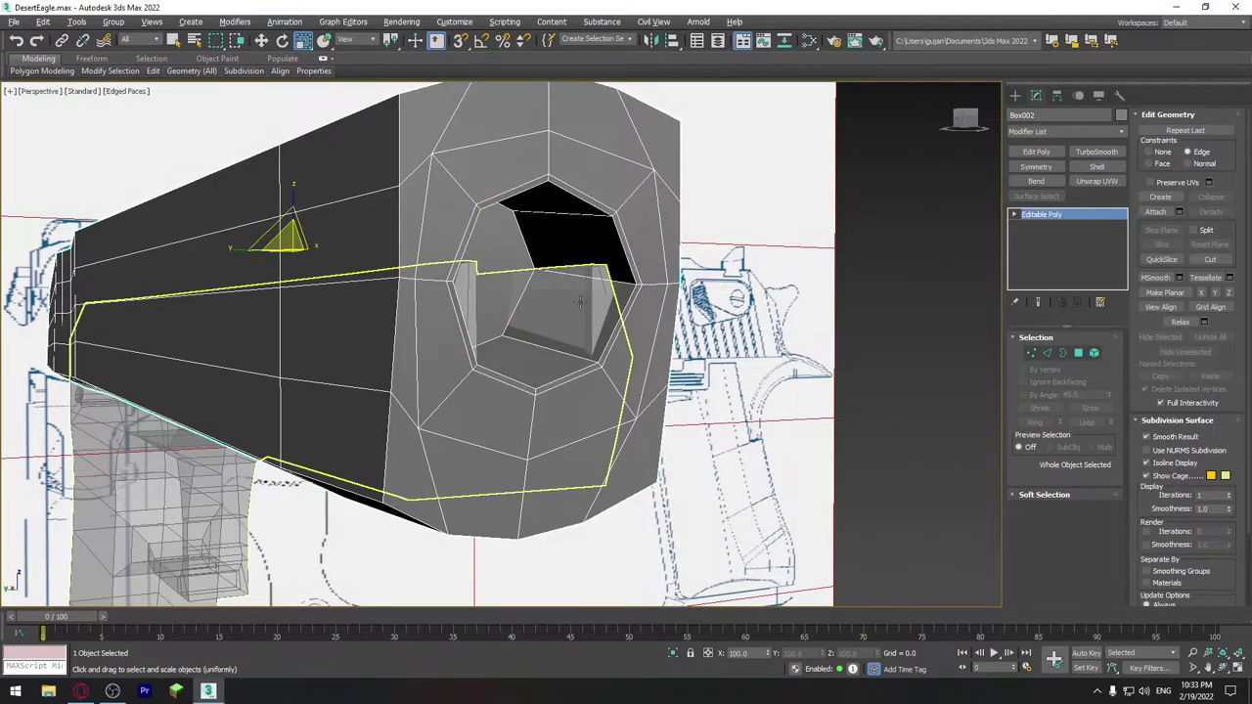
{"action": "left_click", "coordinate": [522, 294]}
{"action": "mouse_move", "coordinate": [522, 294]}
{"action": "middle_mouse_down", "text": "alt"}
{"action": "mouse_move", "coordinate": [602, 362]}
{"action": "mouse_move", "coordinate": [659, 358]}
{"action": "mouse_move", "coordinate": [522, 289]}
{"action": "mouse_move", "coordinate": [551, 299]}
{"action": "middle_mouse_up", "text": "alt"}
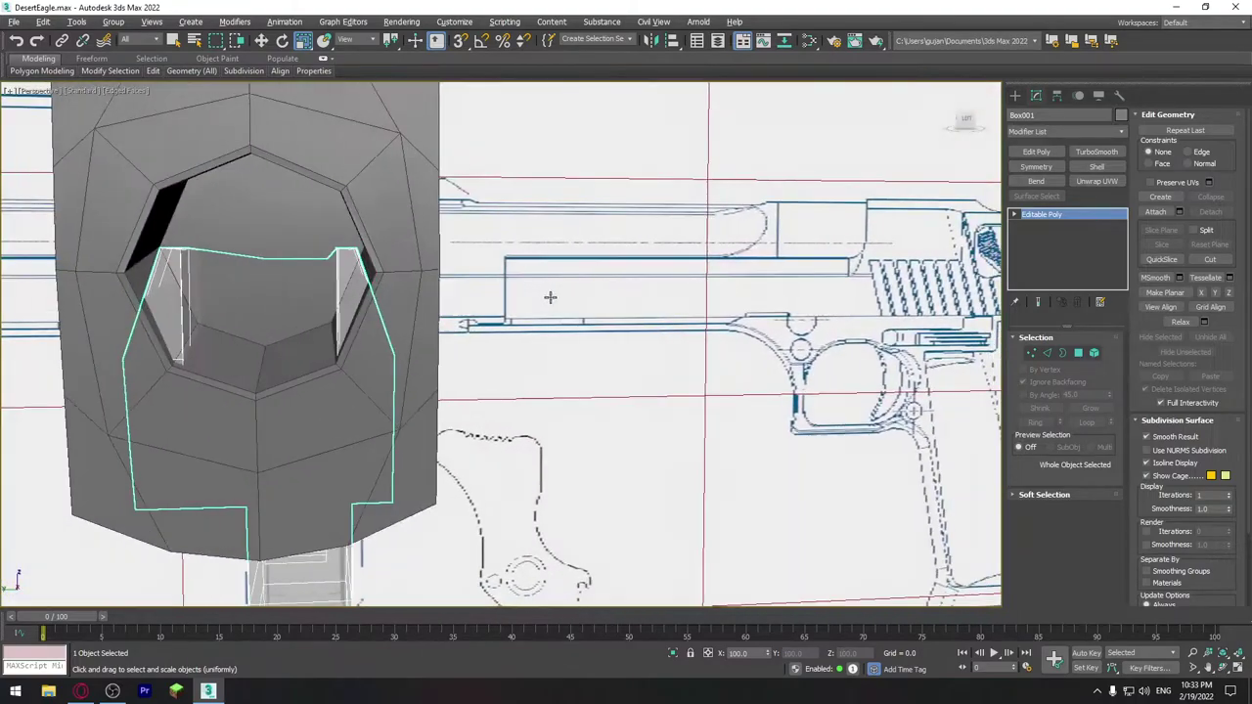
{"action": "scroll", "coordinate": [436, 222], "scroll_direction": "down", "scroll_amount": 3}
{"action": "scroll", "coordinate": [335, 293], "scroll_direction": "down", "scroll_amount": 2}
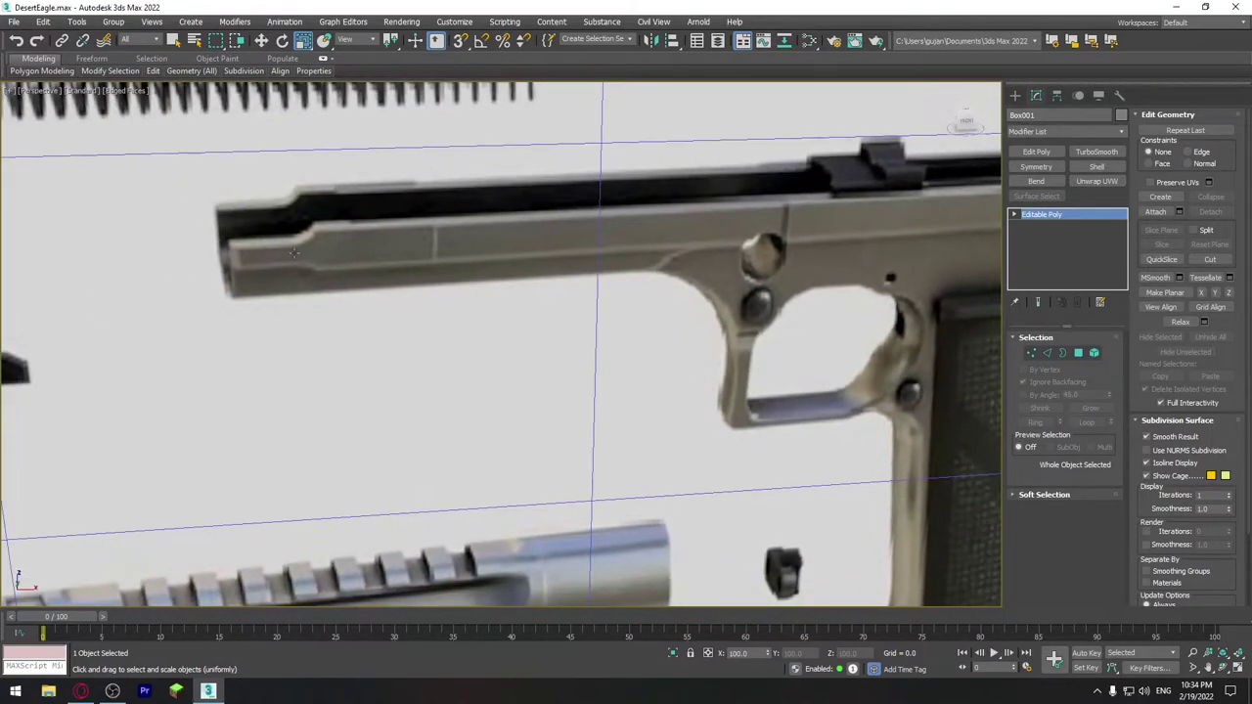
{"action": "scroll", "coordinate": [336, 293], "scroll_direction": "down", "scroll_amount": 4}
{"action": "middle_click_drag", "start_coordinate": [335, 293], "coordinate": [391, 254], "text": "alt"}
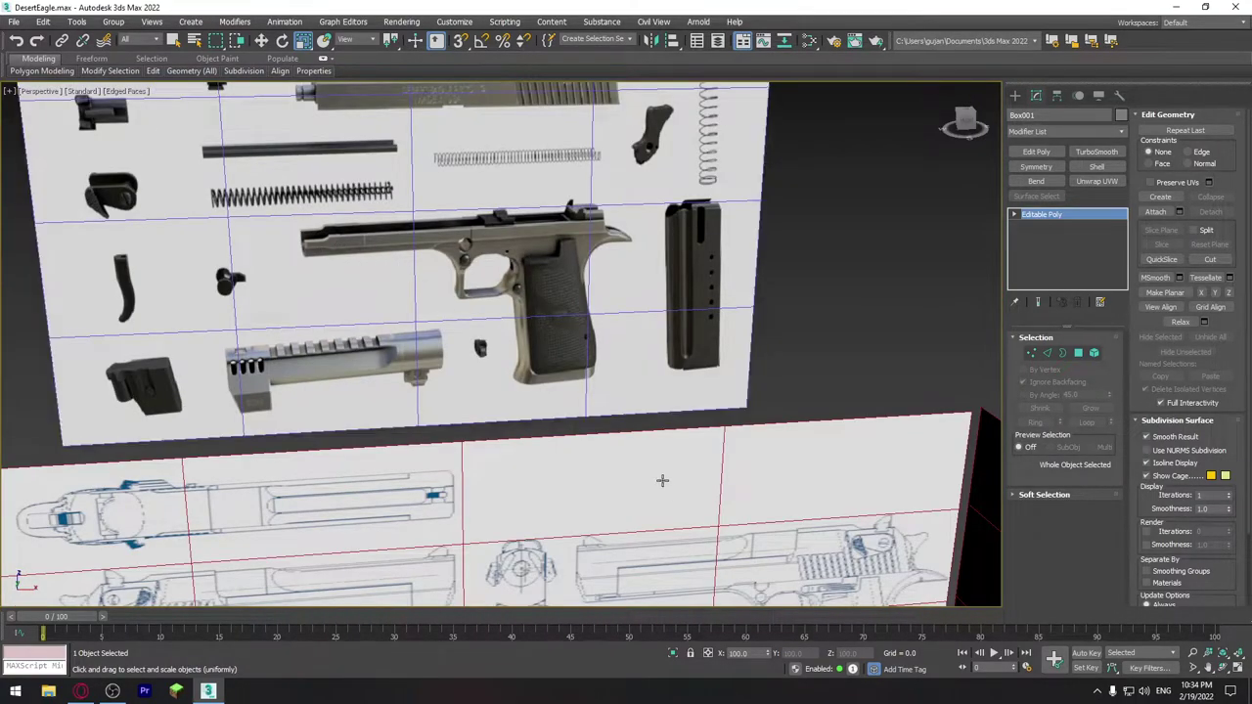
{"action": "mouse_move", "coordinate": [662, 481]}
{"action": "middle_mouse_down", "text": "alt"}
{"action": "mouse_move", "coordinate": [453, 239]}
{"action": "mouse_move", "coordinate": [464, 224]}
{"action": "mouse_move", "coordinate": [525, 221]}
{"action": "mouse_move", "coordinate": [609, 287]}
{"action": "mouse_move", "coordinate": [720, 289]}
{"action": "middle_mouse_up", "text": "alt"}
{"action": "scroll", "coordinate": [453, 240], "scroll_direction": "up", "scroll_amount": 3}
{"action": "scroll", "coordinate": [452, 239], "scroll_direction": "up", "scroll_amount": 3}
{"action": "scroll", "coordinate": [578, 261], "scroll_direction": "up", "scroll_amount": 2}
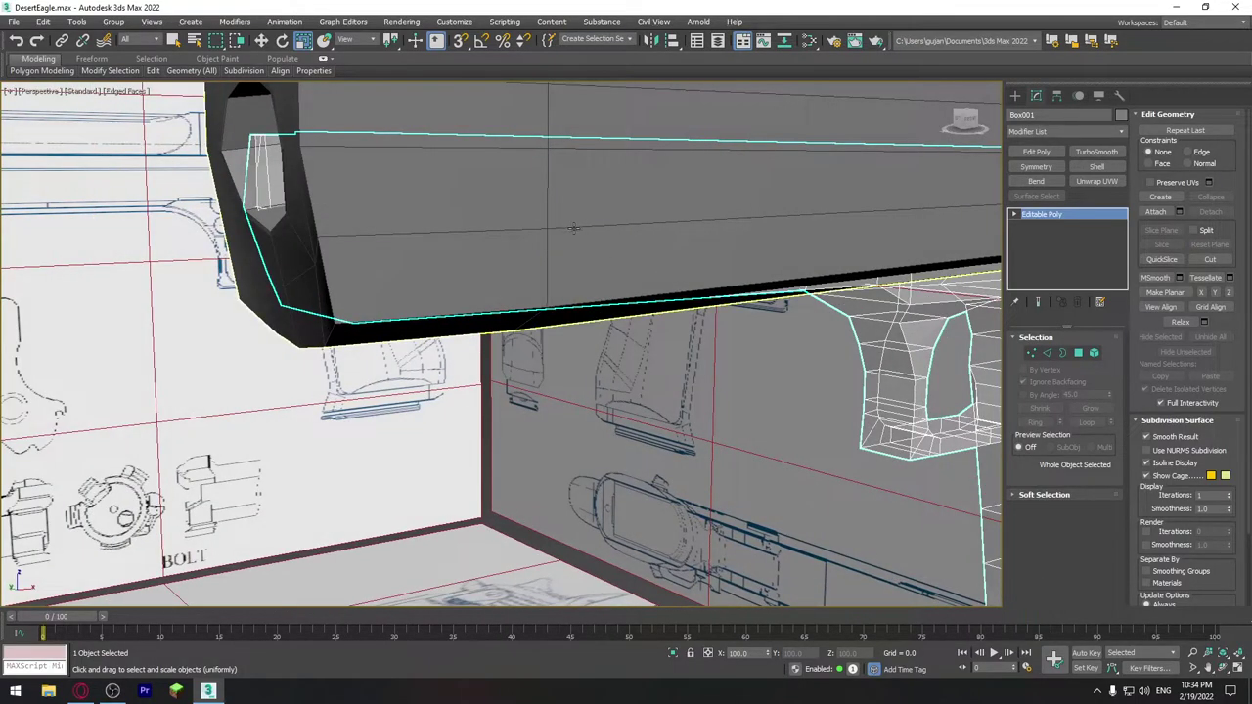
Make the slide see-through with Alt+X, then reselect the gun frame.
{"action": "middle_click_drag", "start_coordinate": [574, 228], "coordinate": [397, 265], "text": "alt"}
{"action": "left_click", "coordinate": [407, 176]}
{"action": "key", "text": "alt+x"}
{"action": "mouse_move", "coordinate": [408, 176]}
{"action": "middle_mouse_down", "text": "alt"}
{"action": "mouse_move", "coordinate": [441, 252]}
{"action": "mouse_move", "coordinate": [823, 372]}
{"action": "mouse_move", "coordinate": [316, 251]}
{"action": "mouse_move", "coordinate": [326, 238]}
{"action": "mouse_move", "coordinate": [384, 236]}
{"action": "middle_mouse_up", "text": "alt"}
{"action": "left_click", "coordinate": [316, 252]}
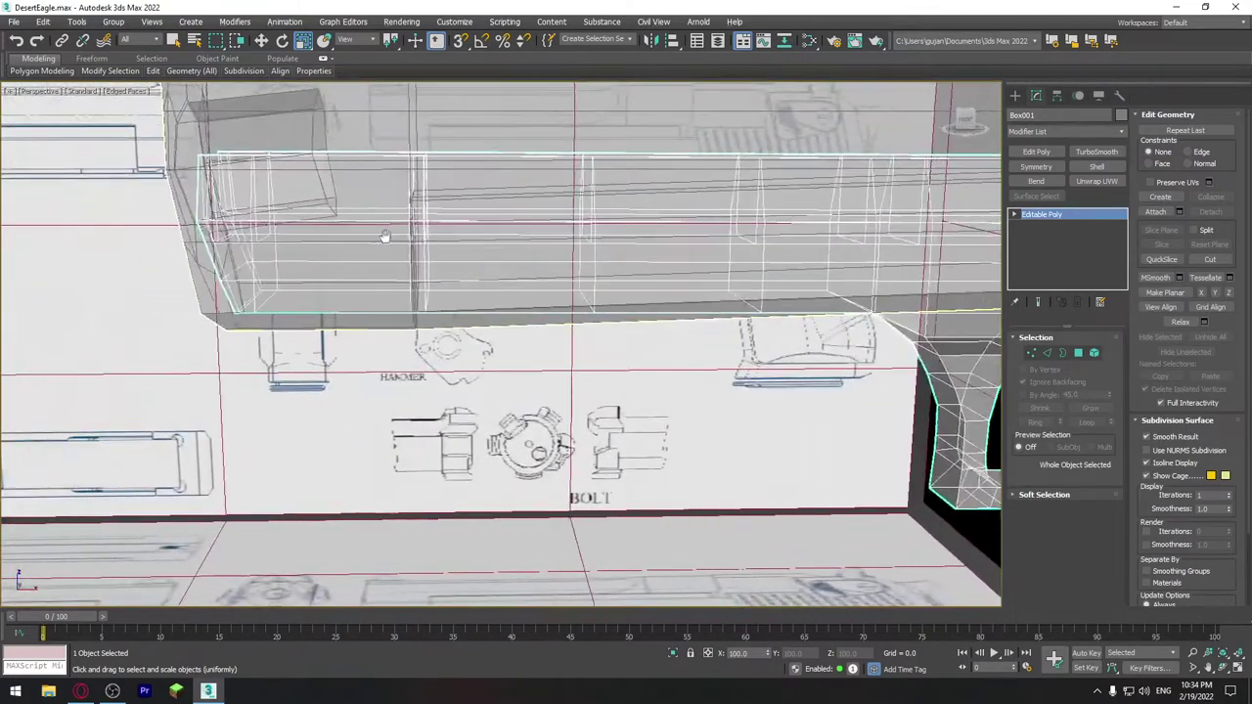
Move Box001's front-tip vertices down along Z in five small nudges to follow the blueprint.
{"action": "left_click", "coordinate": [1032, 354]}
{"action": "middle_click_drag", "start_coordinate": [448, 169], "coordinate": [481, 166]}
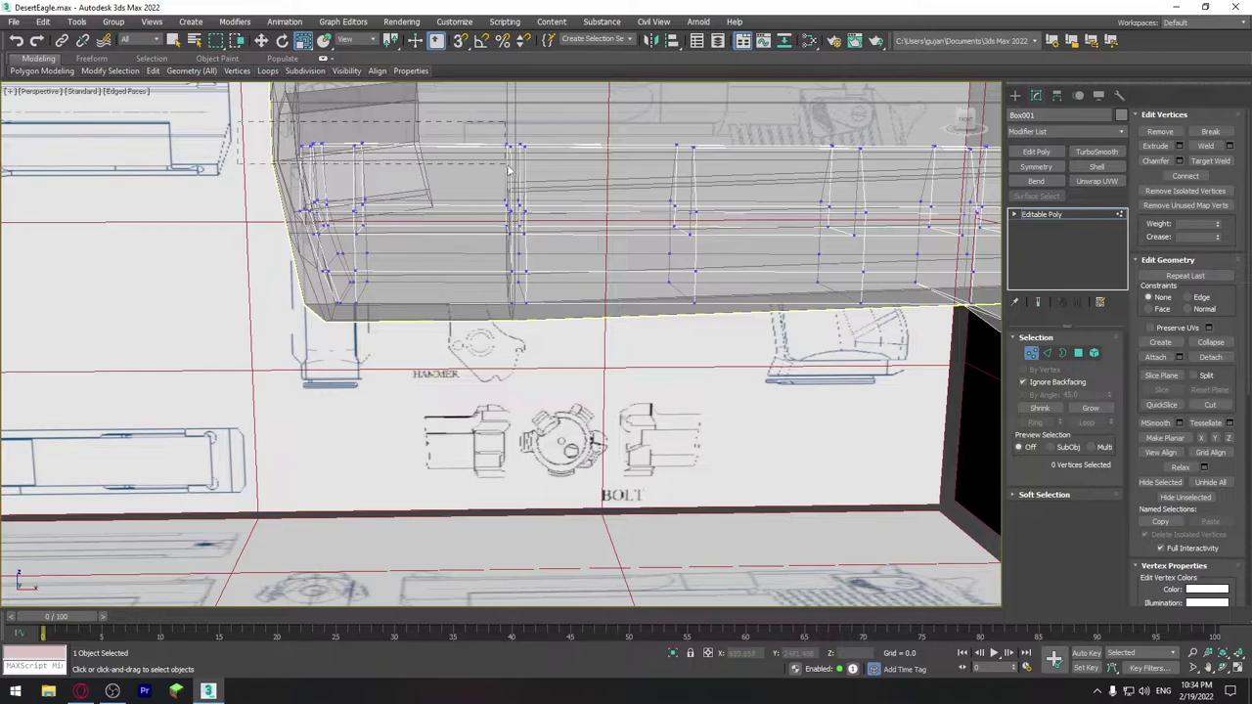
{"action": "key", "text": "w"}
{"action": "left_click_drag", "start_coordinate": [370, 99], "coordinate": [374, 128]}
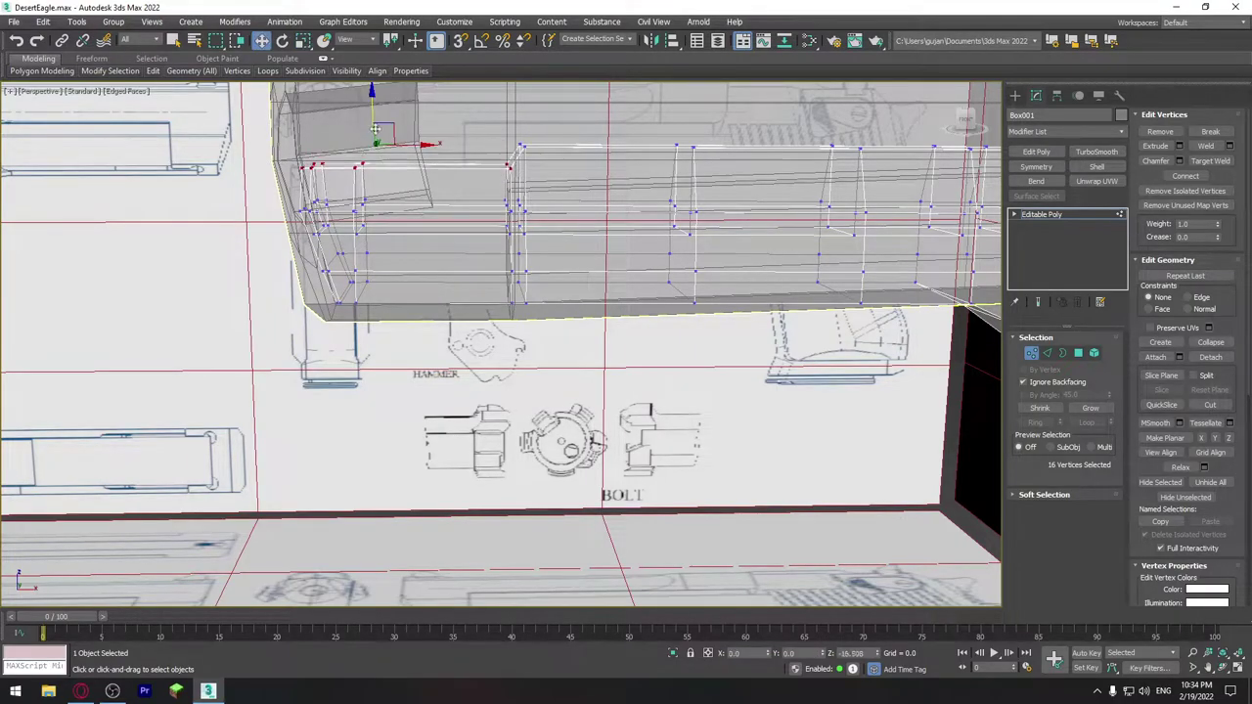
{"action": "middle_click_drag", "start_coordinate": [399, 180], "coordinate": [509, 185], "text": "alt"}
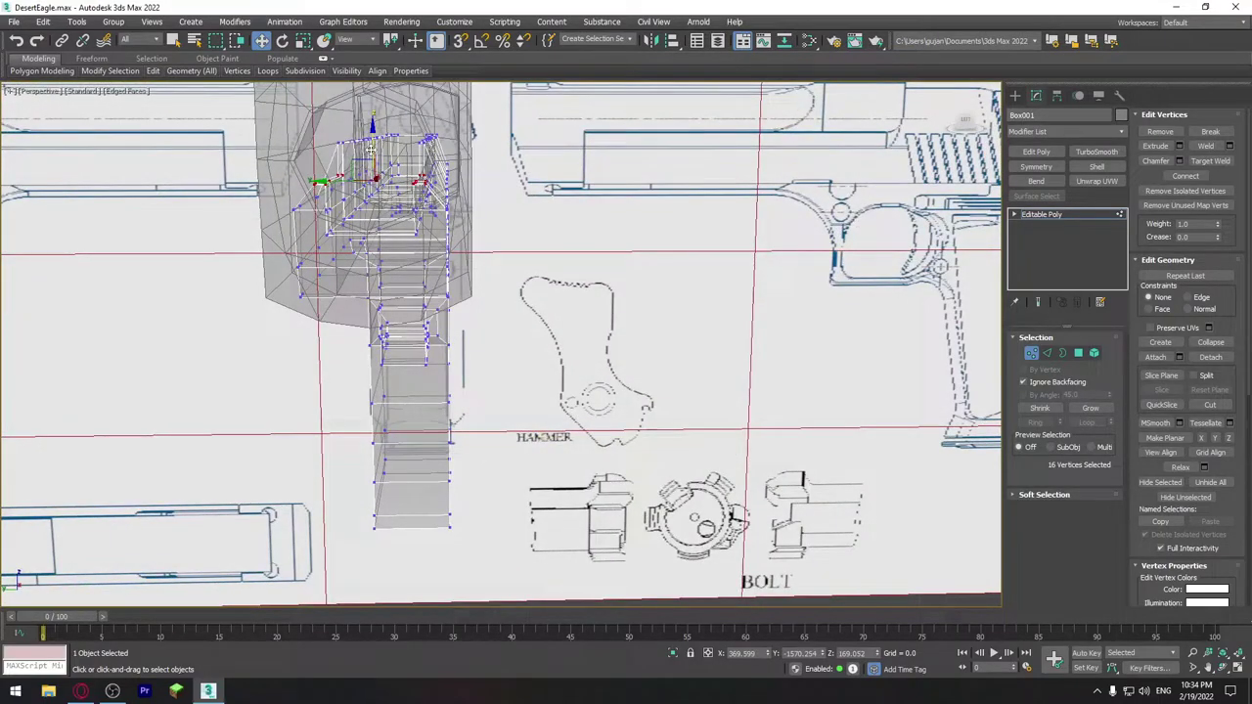
{"action": "left_click_drag", "start_coordinate": [371, 147], "coordinate": [371, 162]}
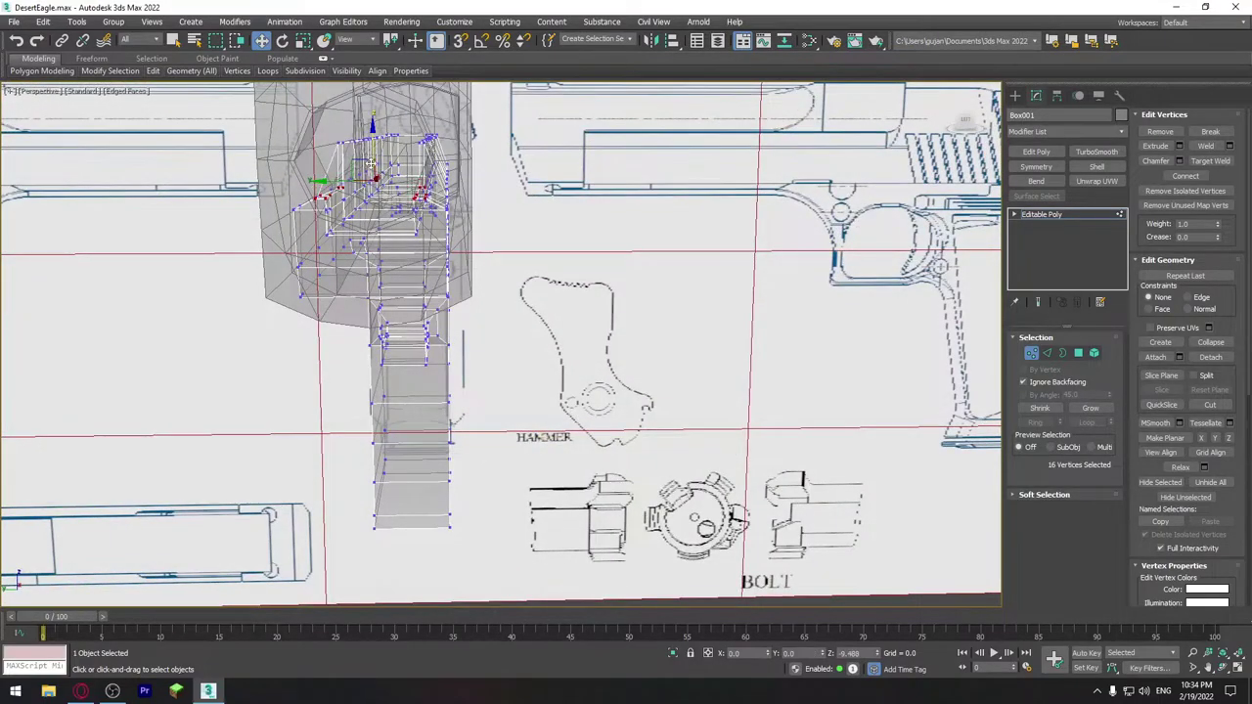
{"action": "middle_click_drag", "start_coordinate": [371, 156], "coordinate": [253, 150], "text": "alt"}
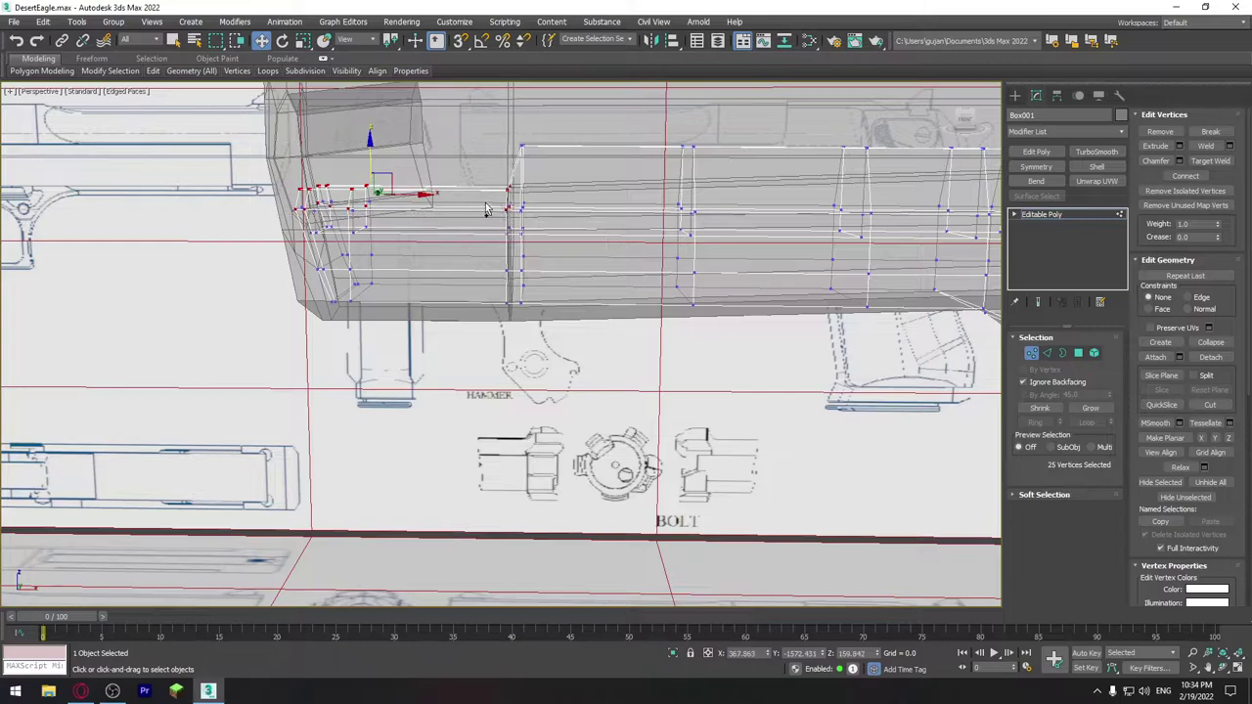
{"action": "left_click_drag", "start_coordinate": [370, 159], "coordinate": [372, 172]}
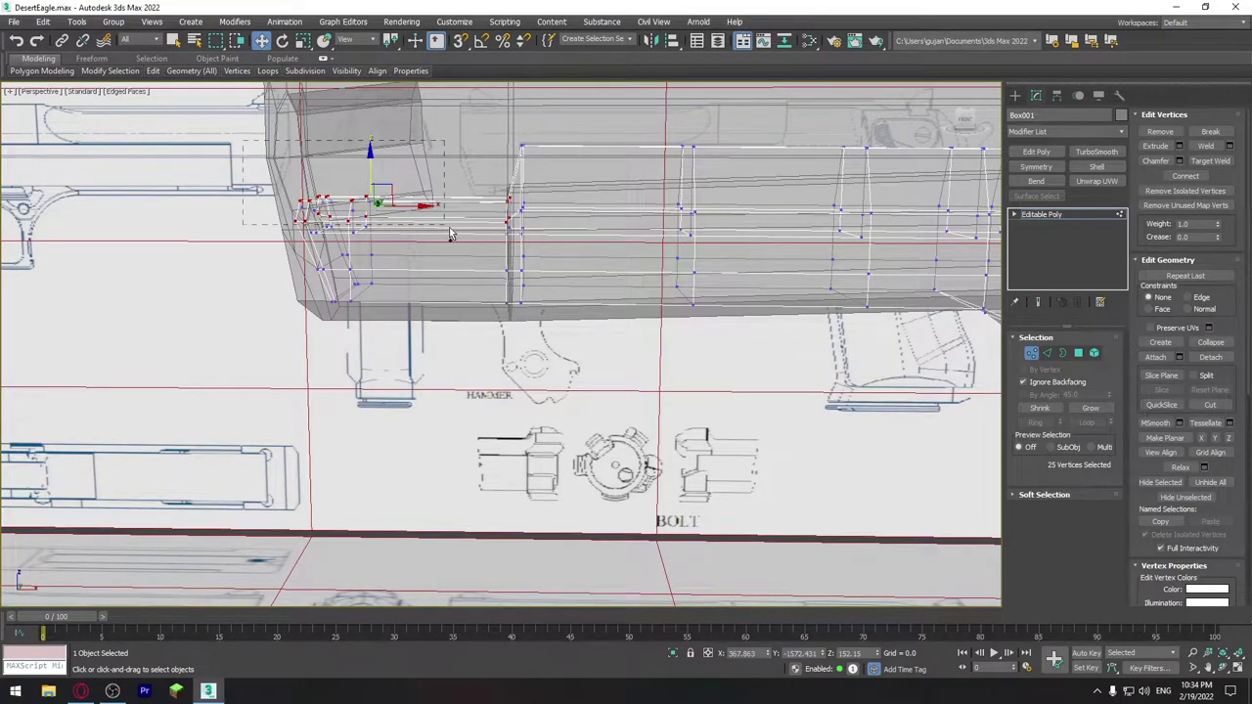
{"action": "left_click_drag", "start_coordinate": [381, 188], "coordinate": [381, 200]}
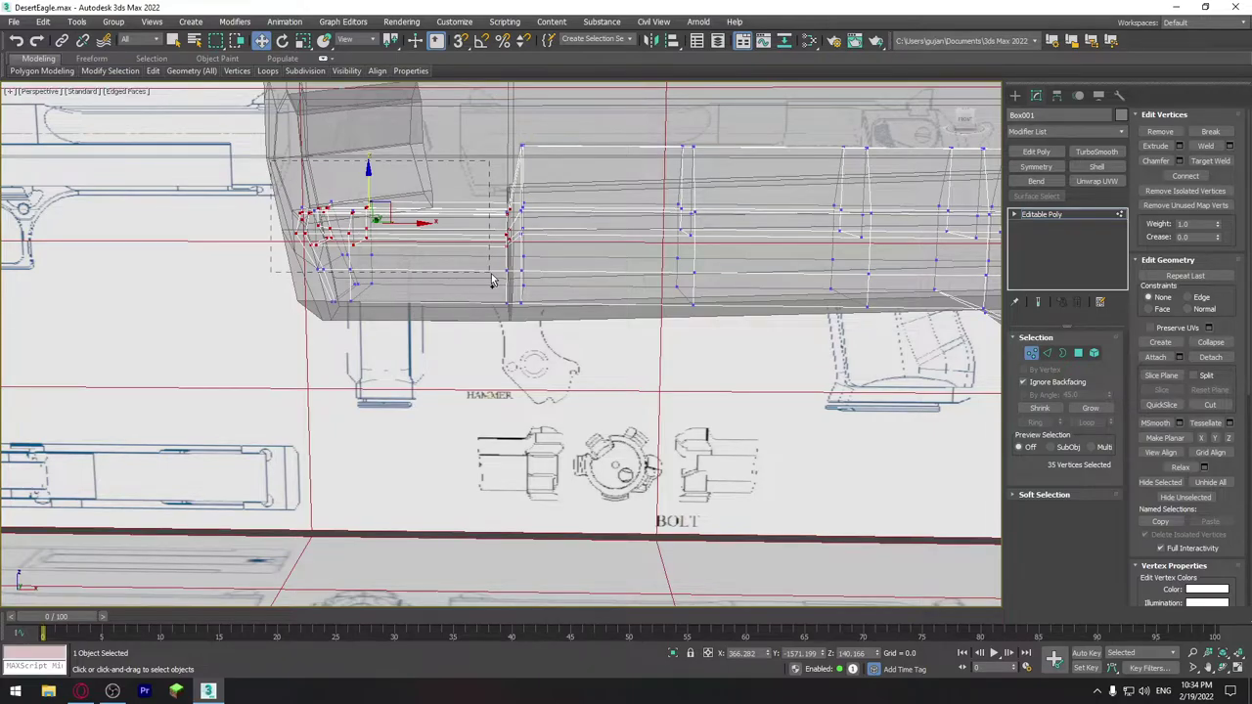
{"action": "left_click_drag", "start_coordinate": [370, 199], "coordinate": [371, 208]}
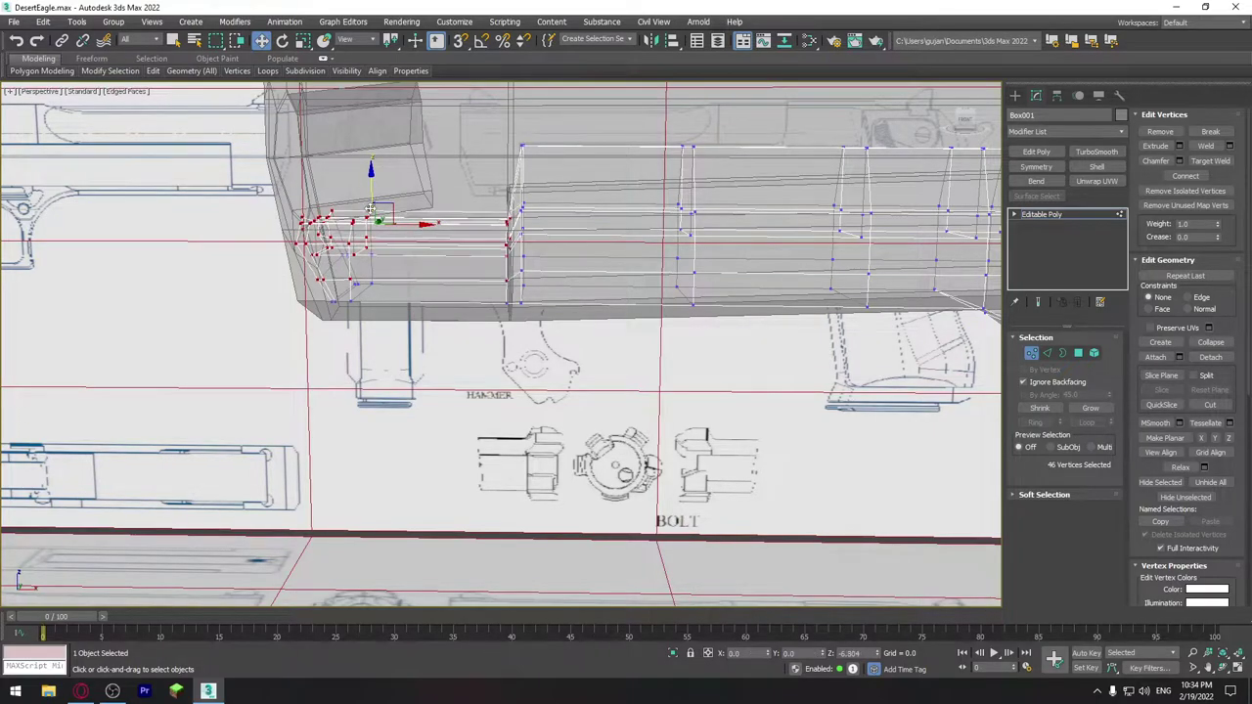
{"action": "mouse_move", "coordinate": [408, 292]}
{"action": "middle_mouse_down", "text": "alt"}
{"action": "mouse_move", "coordinate": [608, 294]}
{"action": "mouse_move", "coordinate": [488, 283]}
{"action": "mouse_move", "coordinate": [523, 250]}
{"action": "middle_mouse_up", "text": "alt"}
{"action": "key", "text": "1"}
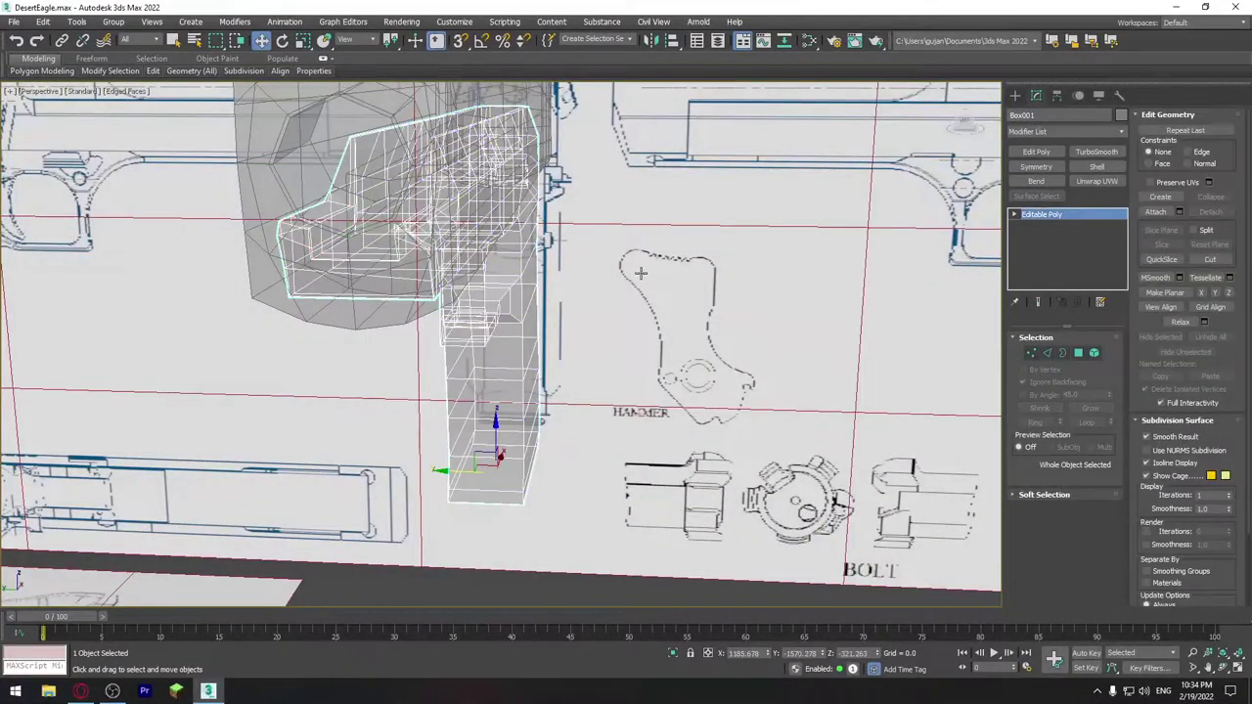
{"action": "left_click", "coordinate": [673, 275]}
{"action": "left_click", "coordinate": [492, 265]}
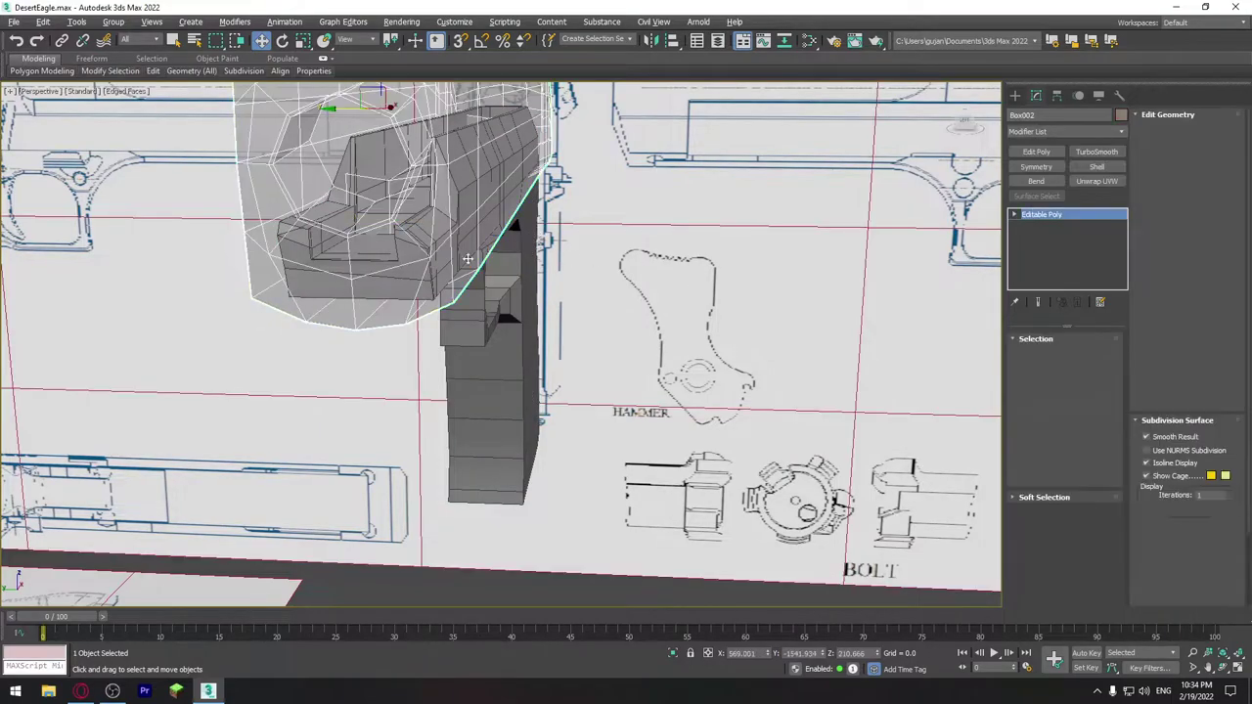
{"action": "mouse_move", "coordinate": [492, 265]}
{"action": "middle_mouse_down", "text": "alt"}
{"action": "mouse_move", "coordinate": [732, 244]}
{"action": "mouse_move", "coordinate": [483, 222]}
{"action": "mouse_move", "coordinate": [639, 280]}
{"action": "mouse_move", "coordinate": [644, 260]}
{"action": "mouse_move", "coordinate": [671, 287]}
{"action": "middle_mouse_up", "text": "alt"}
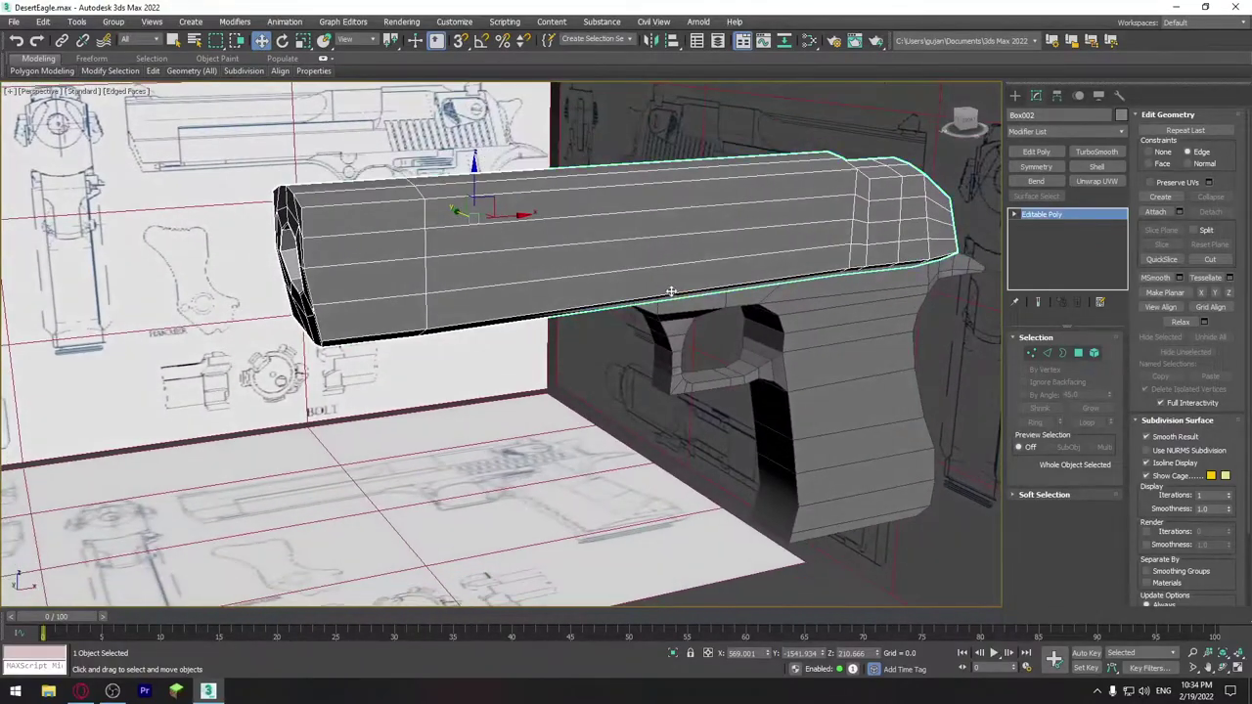
{"action": "middle_click_drag", "start_coordinate": [473, 256], "coordinate": [576, 324]}
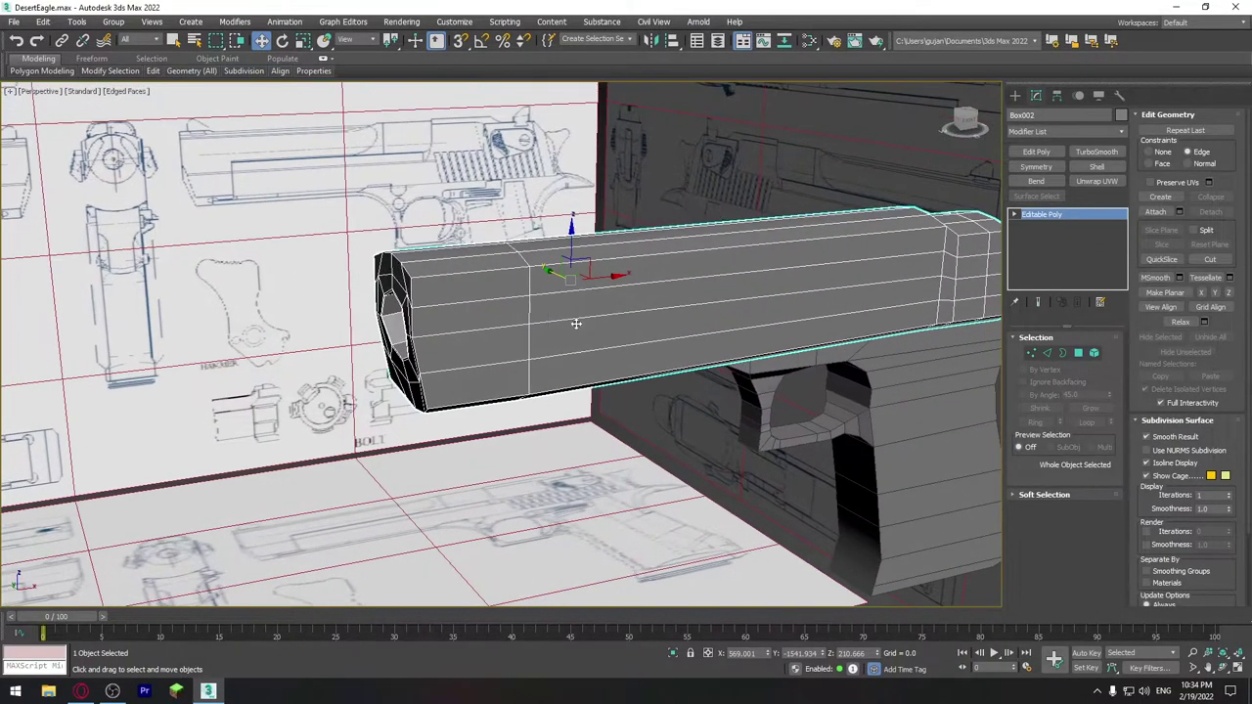
{"action": "scroll", "coordinate": [349, 139], "scroll_direction": "up", "scroll_amount": 2}
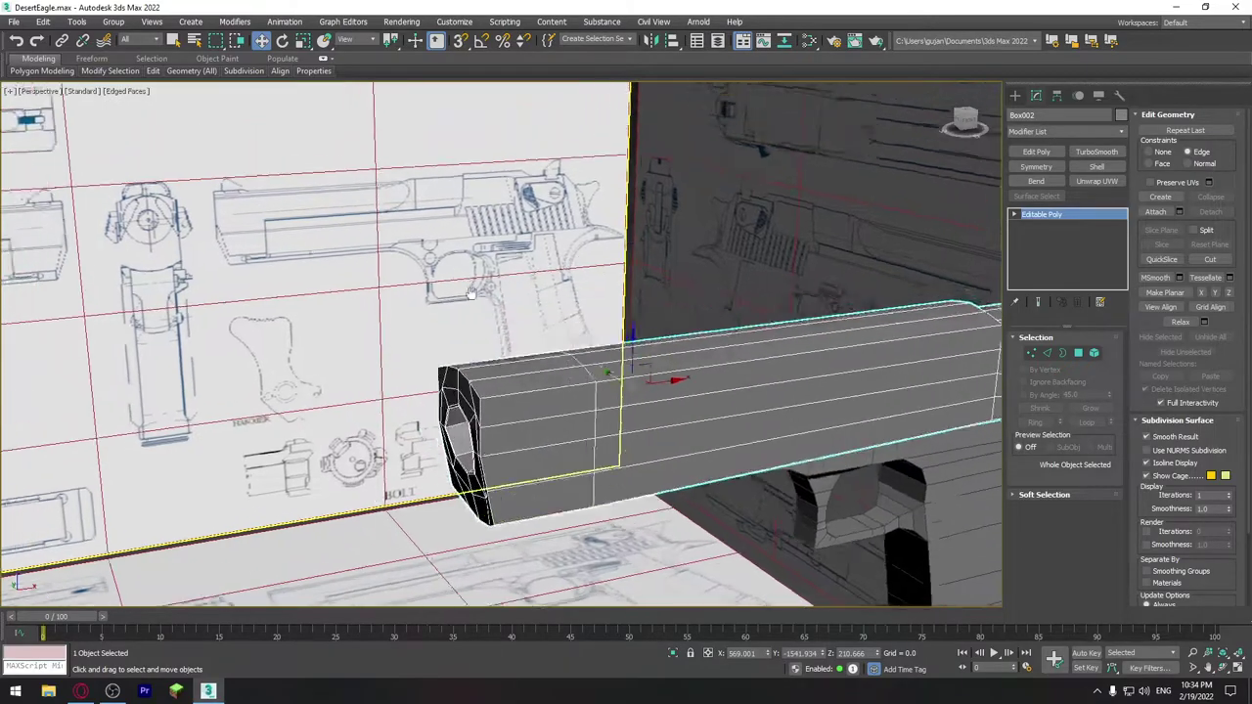
{"action": "scroll", "coordinate": [443, 247], "scroll_direction": "up", "scroll_amount": 2}
{"action": "scroll", "coordinate": [533, 280], "scroll_direction": "down", "scroll_amount": 3}
{"action": "scroll", "coordinate": [533, 281], "scroll_direction": "down", "scroll_amount": 3}
{"action": "mouse_move", "coordinate": [806, 420]}
{"action": "middle_mouse_down", "text": "alt"}
{"action": "mouse_move", "coordinate": [830, 380]}
{"action": "mouse_move", "coordinate": [773, 413]}
{"action": "mouse_move", "coordinate": [782, 419]}
{"action": "mouse_move", "coordinate": [776, 399]}
{"action": "mouse_move", "coordinate": [816, 422]}
{"action": "mouse_move", "coordinate": [207, 356]}
{"action": "mouse_move", "coordinate": [254, 358]}
{"action": "middle_mouse_up", "text": "alt"}
{"action": "left_click", "coordinate": [780, 413]}
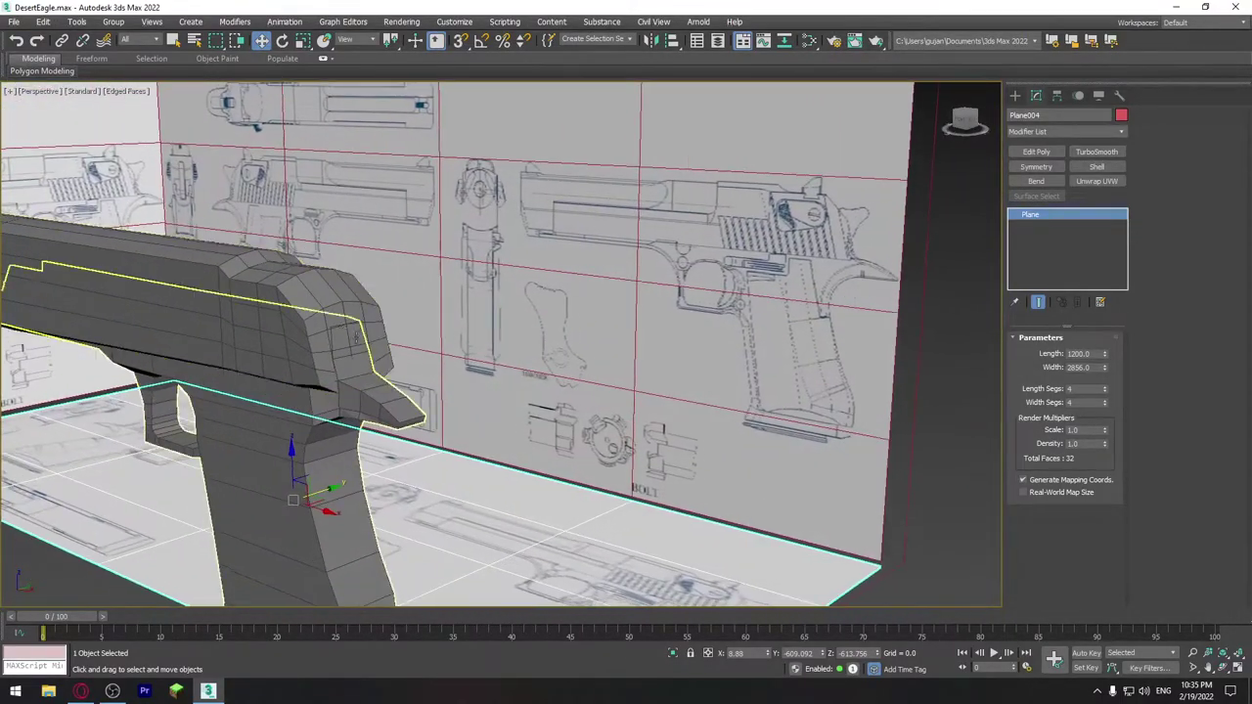
Select the four polygons on the slide's rear face and zoom into the Front view.
{"action": "left_click", "coordinate": [267, 359]}
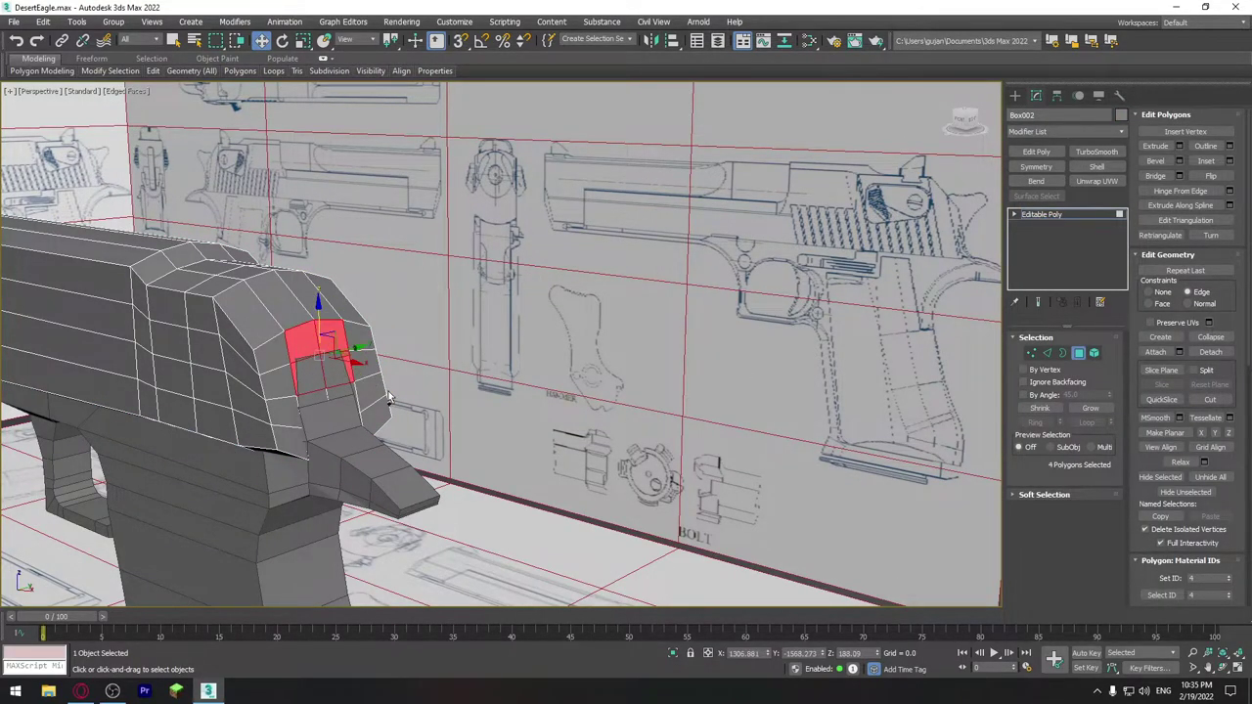
{"action": "middle_click_drag", "start_coordinate": [388, 398], "coordinate": [398, 385], "text": "alt"}
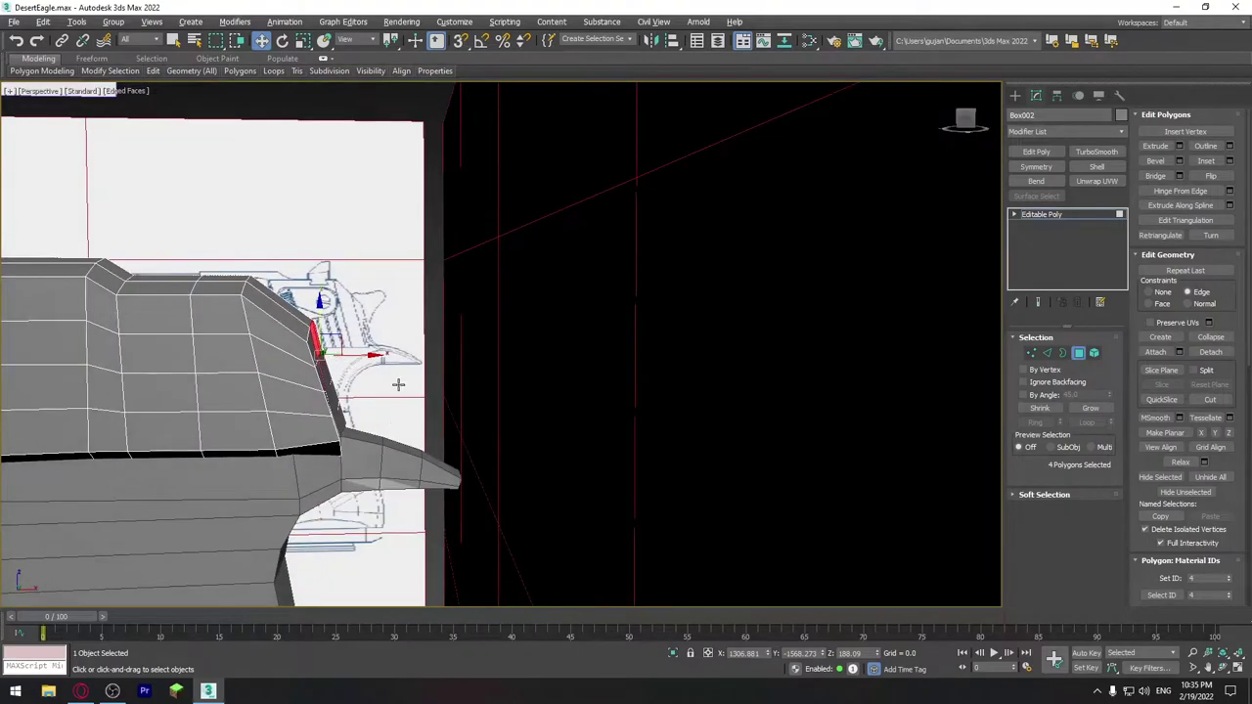
{"action": "key", "text": "f"}
{"action": "scroll", "coordinate": [363, 358], "scroll_direction": "up", "scroll_amount": 2}
{"action": "scroll", "coordinate": [503, 326], "scroll_direction": "up", "scroll_amount": 4}
{"action": "scroll", "coordinate": [619, 348], "scroll_direction": "up", "scroll_amount": 2}
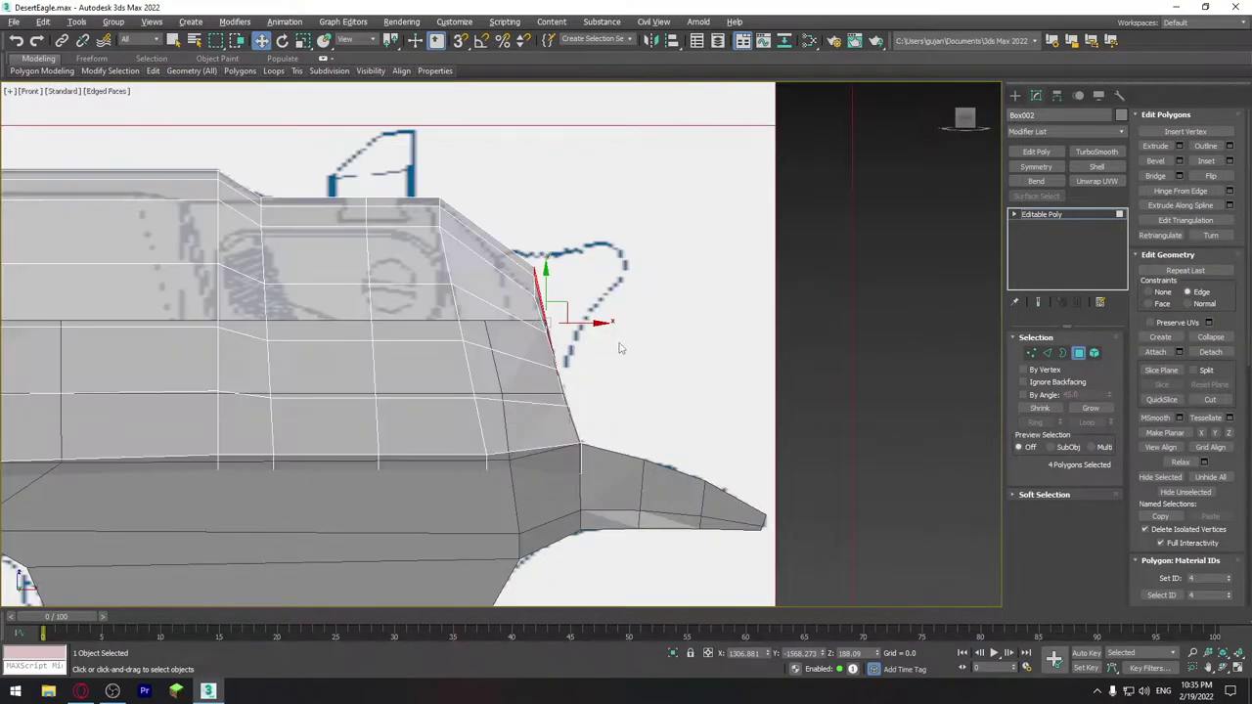
{"action": "scroll", "coordinate": [619, 348], "scroll_direction": "up", "scroll_amount": 1}
{"action": "scroll", "coordinate": [587, 343], "scroll_direction": "up", "scroll_amount": 1}
{"action": "scroll", "coordinate": [558, 335], "scroll_direction": "up", "scroll_amount": 2}
{"action": "scroll", "coordinate": [531, 329], "scroll_direction": "up", "scroll_amount": 1}
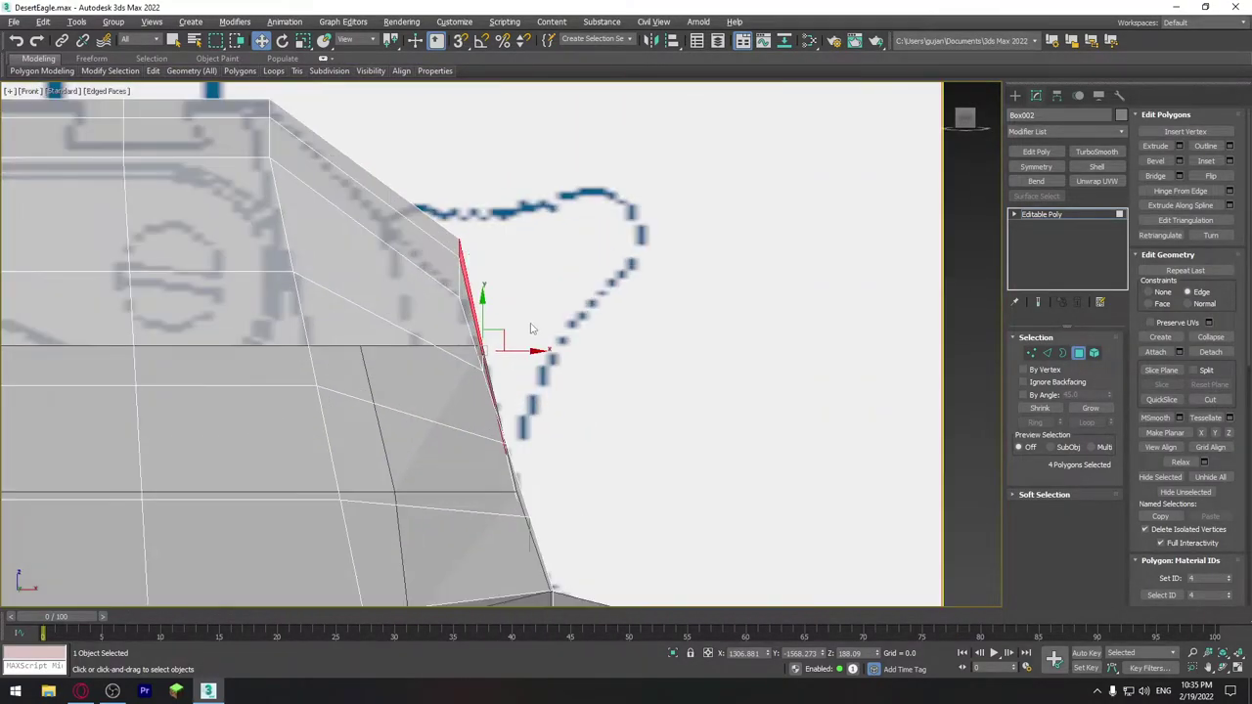
Extrude the four rear polygons outward twice with small heights.
{"action": "left_click", "coordinate": [1180, 147]}
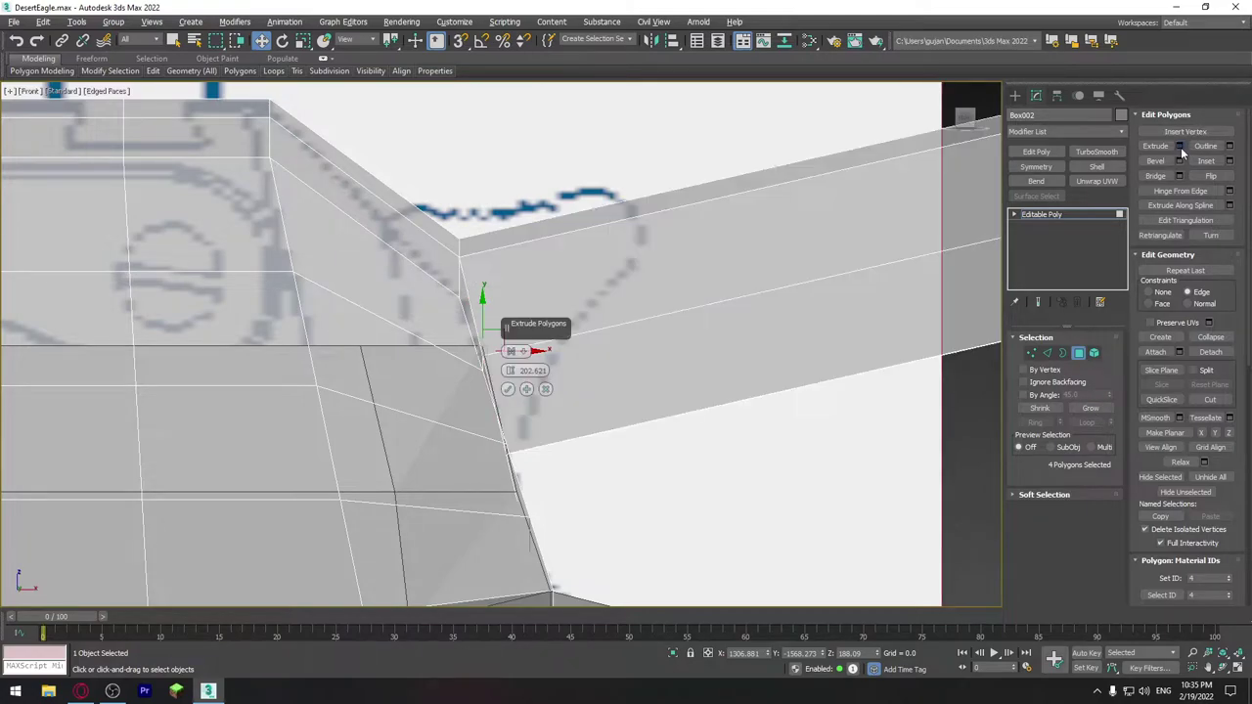
{"action": "left_click_drag", "start_coordinate": [509, 373], "coordinate": [509, 362]}
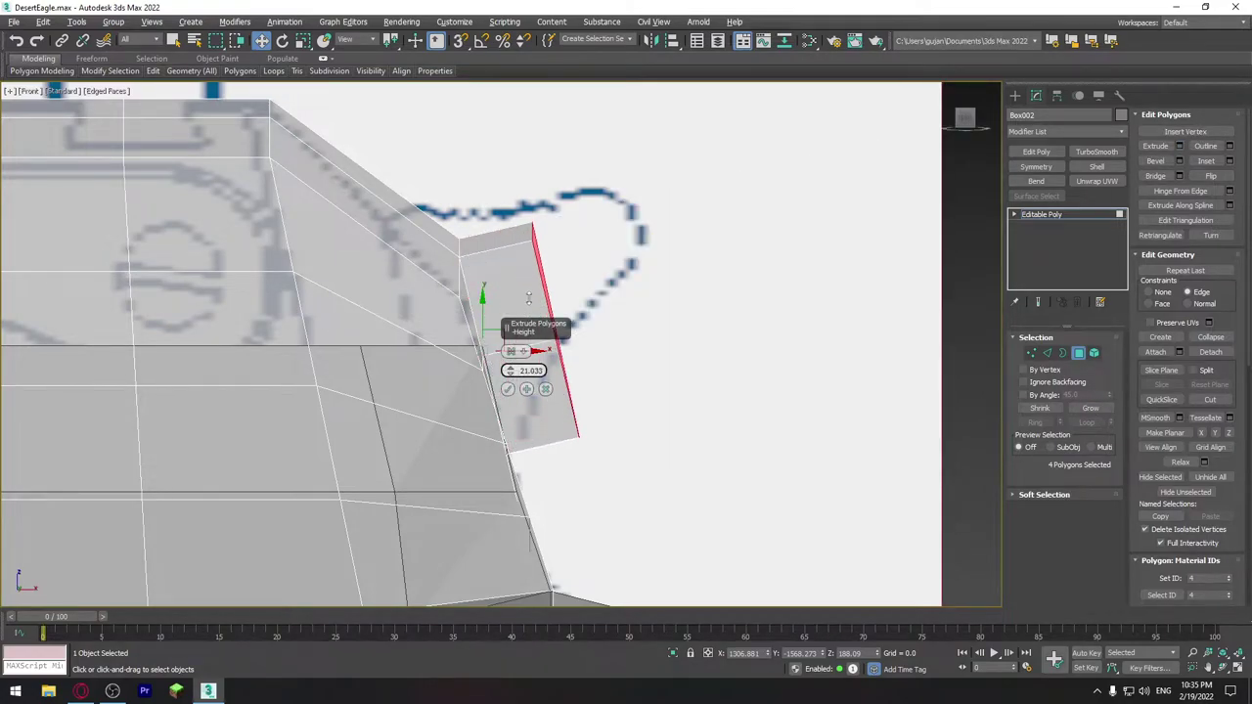
{"action": "left_click", "coordinate": [508, 389]}
{"action": "left_click", "coordinate": [1178, 147]}
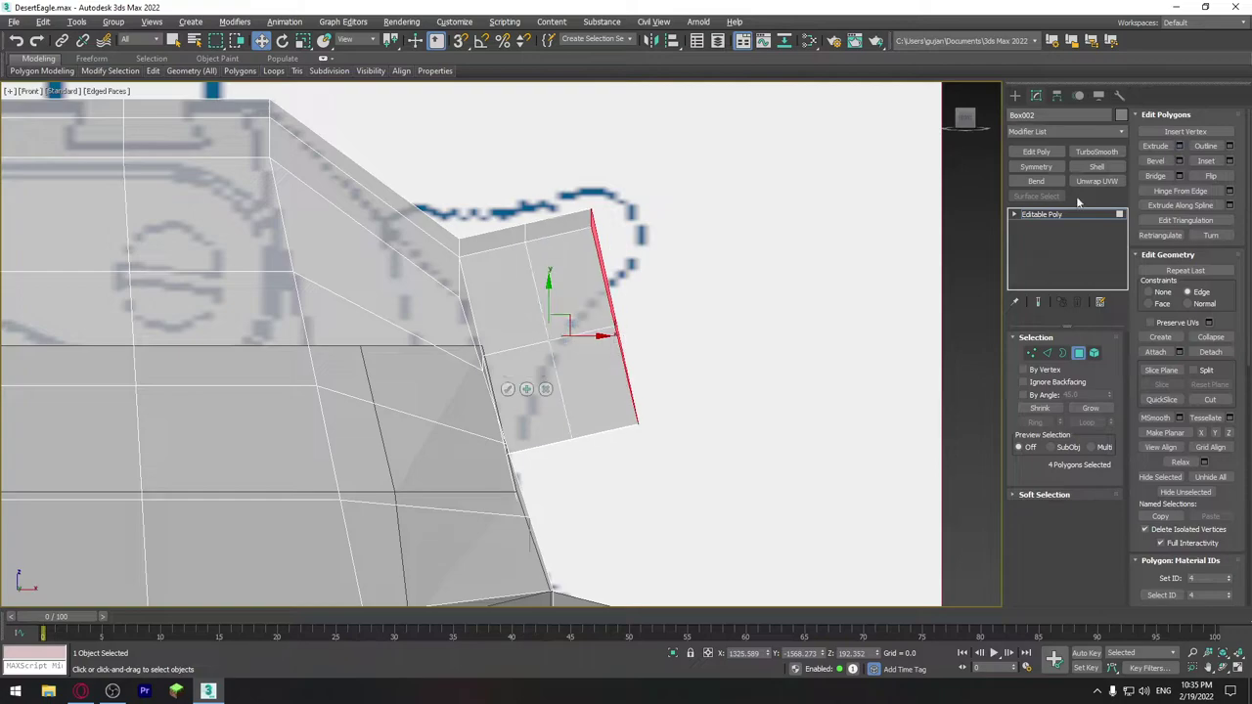
{"action": "left_click", "coordinate": [507, 388]}
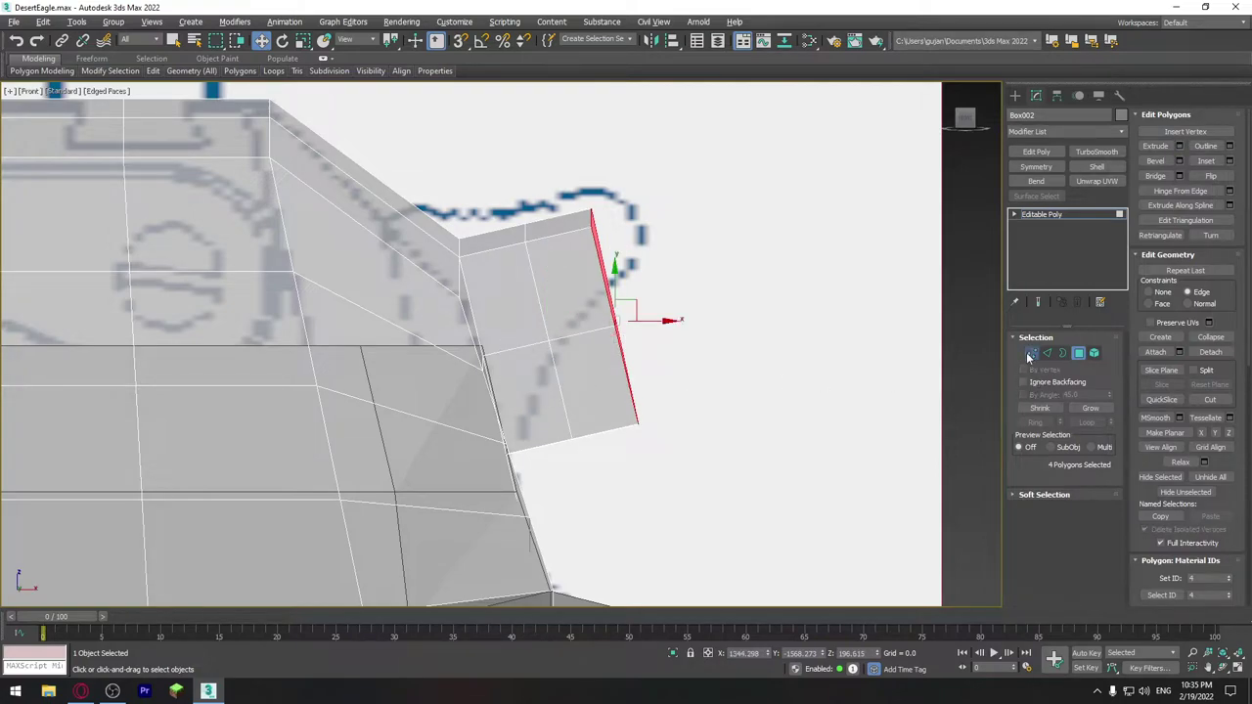
{"action": "left_click", "coordinate": [1029, 354]}
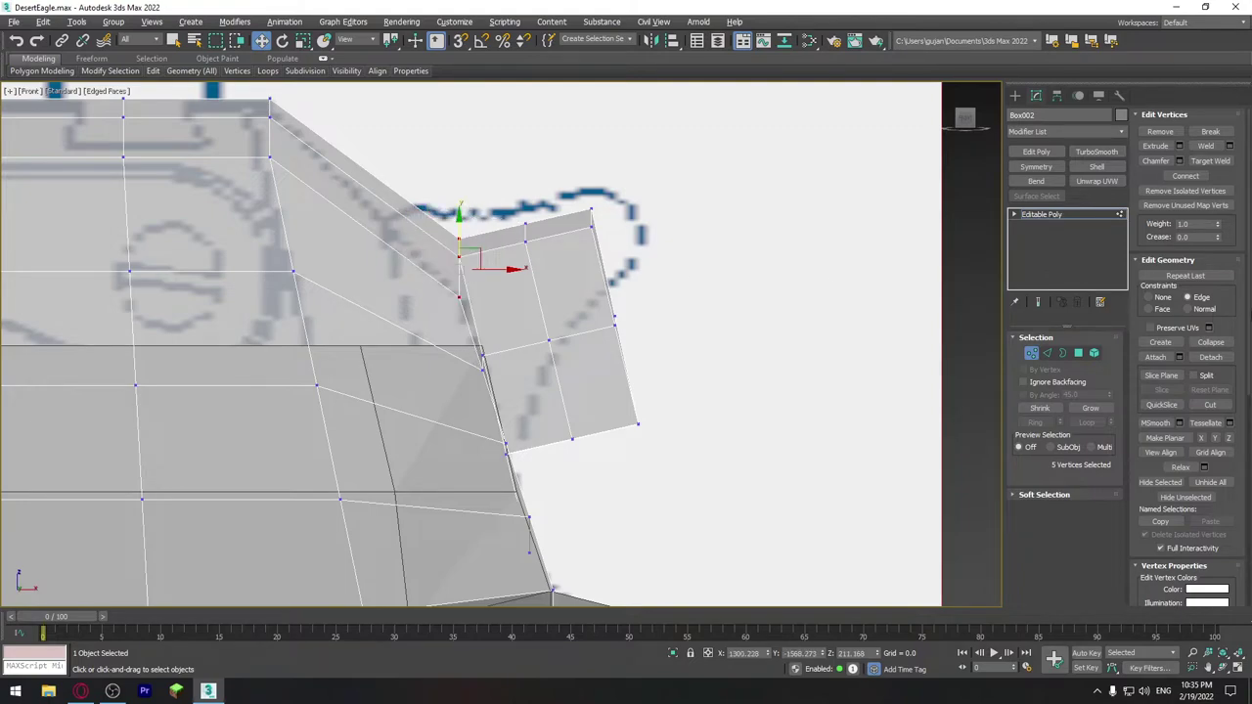
Move the block's fold, top-edge, corner, middle and bottom vertices onto the hammer outline.
{"action": "left_click_drag", "start_coordinate": [469, 235], "coordinate": [426, 232]}
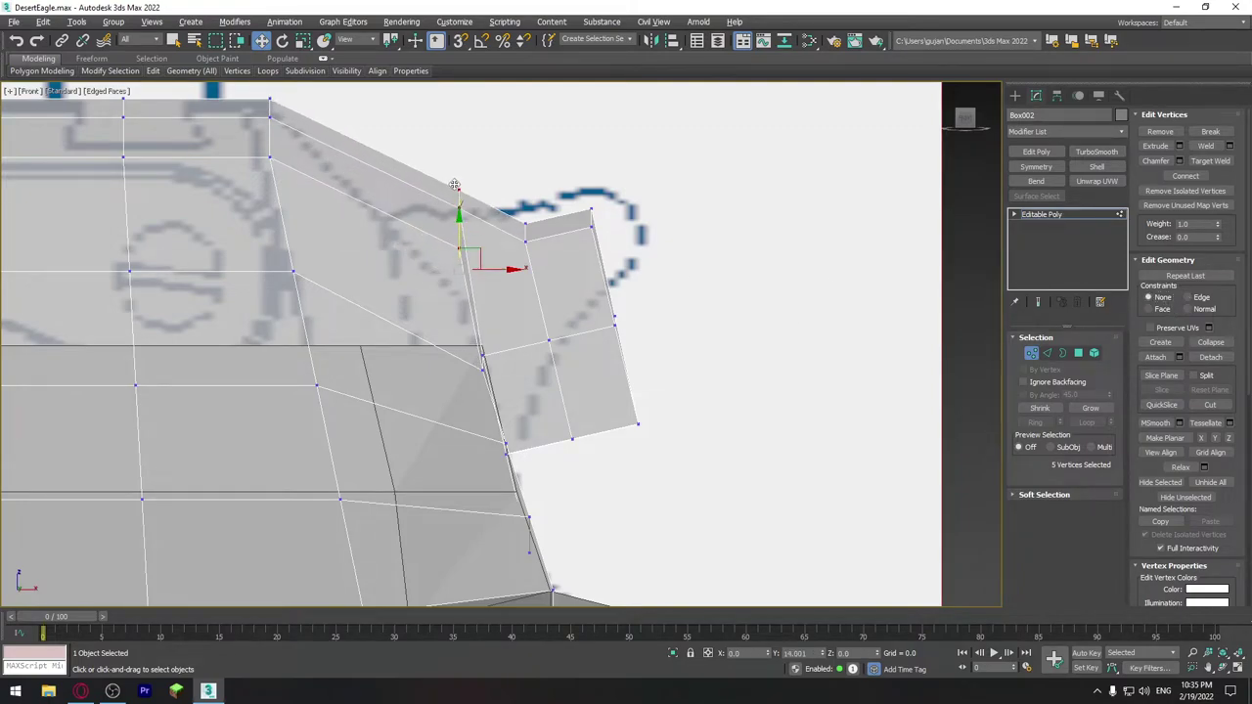
{"action": "left_click", "coordinate": [481, 359]}
{"action": "left_click_drag", "start_coordinate": [481, 359], "coordinate": [467, 314]}
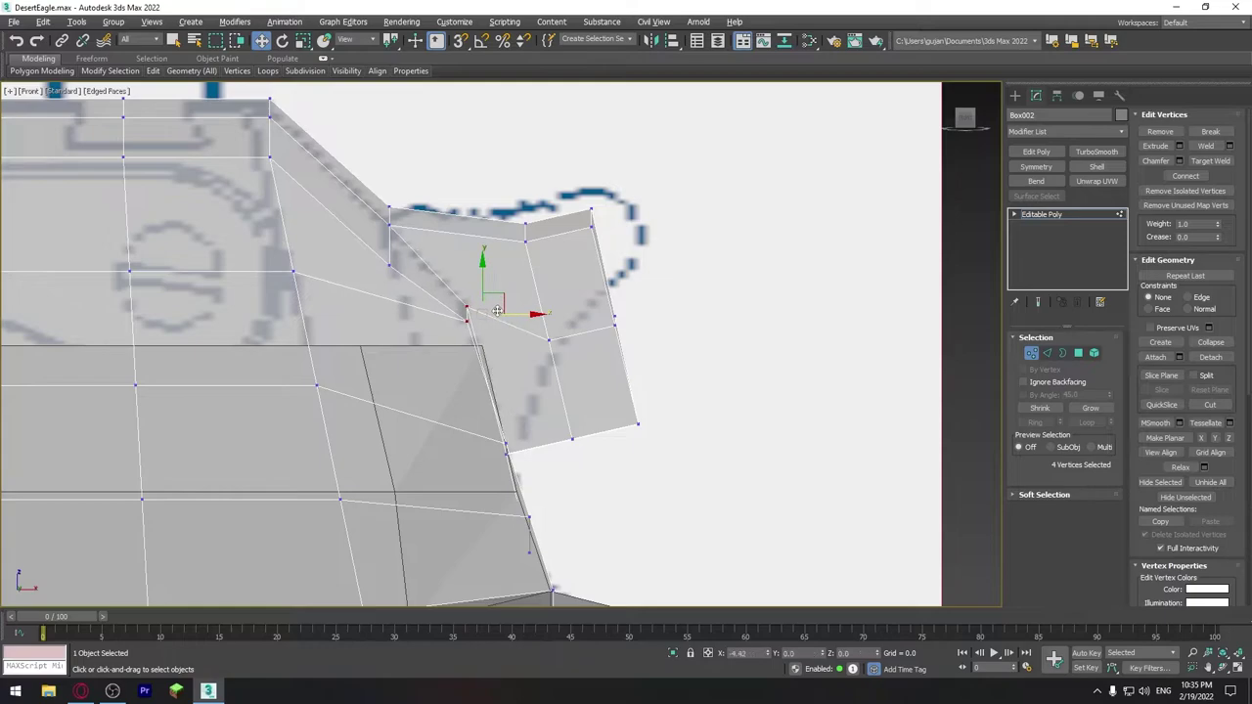
{"action": "left_click", "coordinate": [525, 239]}
{"action": "left_click_drag", "start_coordinate": [525, 238], "coordinate": [494, 227]}
{"action": "left_click_drag", "start_coordinate": [589, 223], "coordinate": [590, 192]}
{"action": "left_click", "coordinate": [547, 340]}
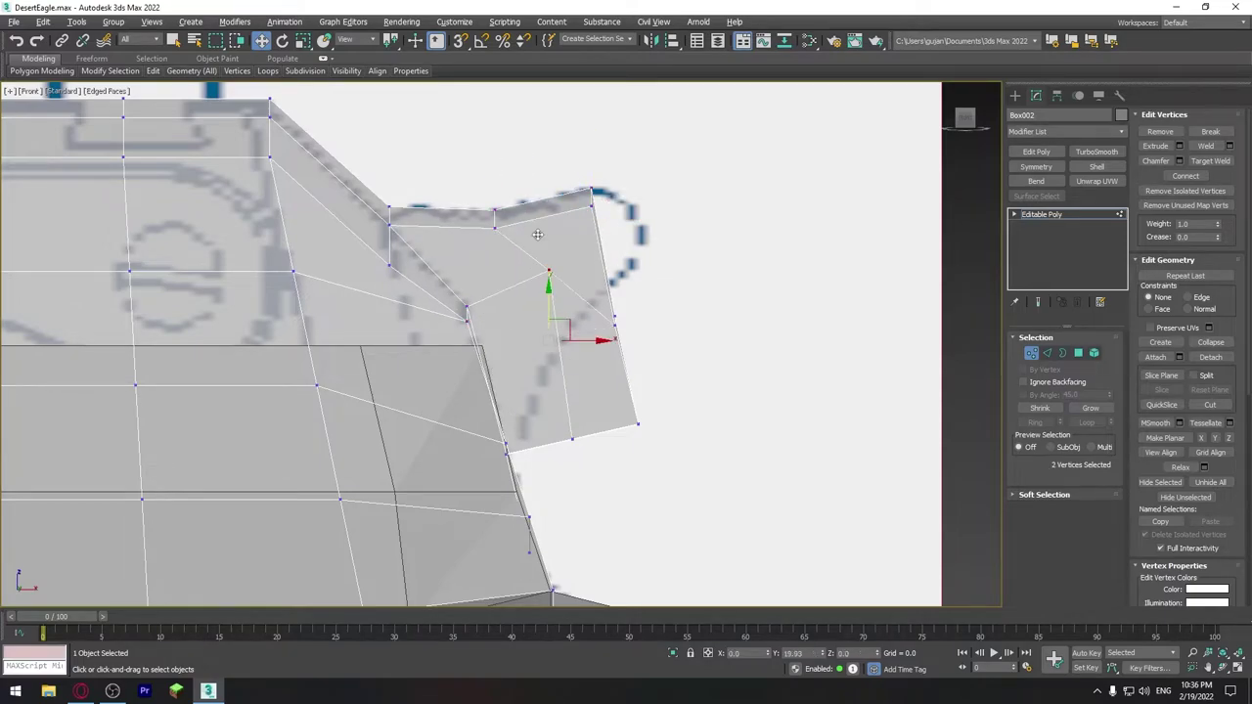
{"action": "left_click_drag", "start_coordinate": [548, 341], "coordinate": [519, 276]}
{"action": "mouse_move", "coordinate": [572, 438]}
{"action": "left_mouse_down"}
{"action": "mouse_move", "coordinate": [572, 366]}
{"action": "mouse_move", "coordinate": [599, 364]}
{"action": "mouse_move", "coordinate": [626, 284]}
{"action": "mouse_move", "coordinate": [630, 205]}
{"action": "left_mouse_up"}
Pull the lower tip and notch vertices up and out to match the blueprint curve.
{"action": "left_click", "coordinate": [622, 307]}
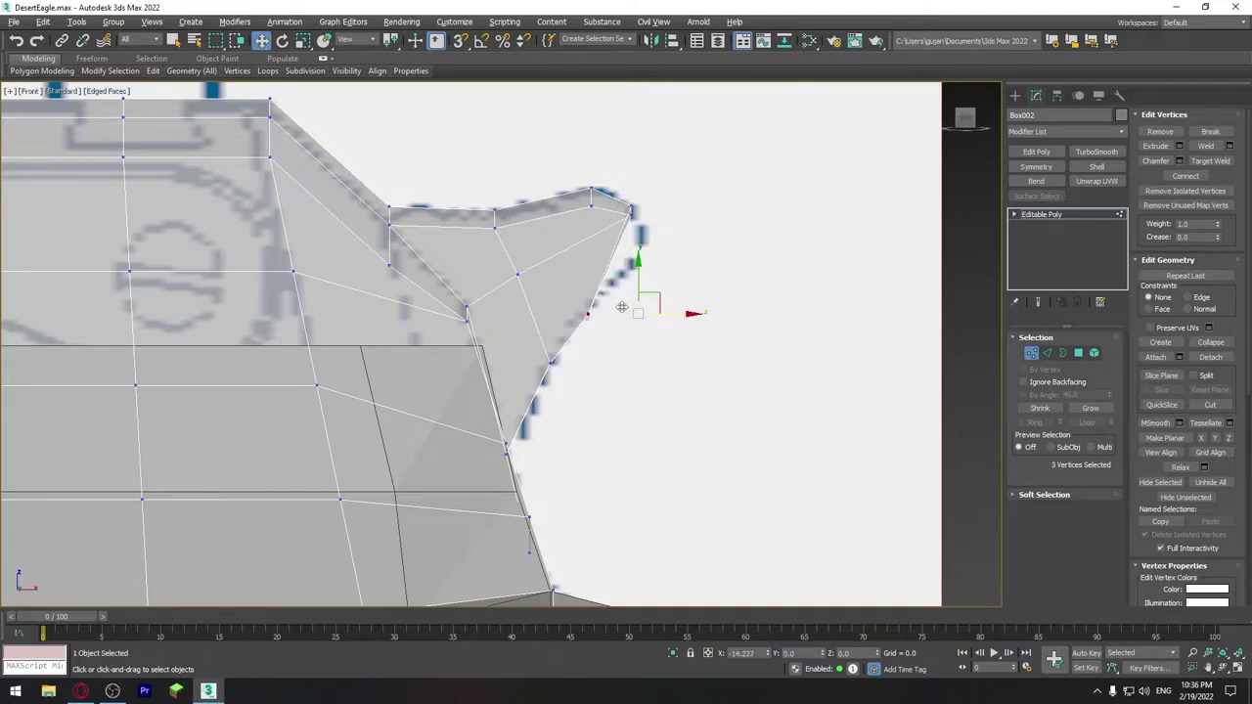
{"action": "left_click_drag", "start_coordinate": [622, 307], "coordinate": [653, 276]}
{"action": "middle_click_drag", "start_coordinate": [704, 299], "coordinate": [706, 313]}
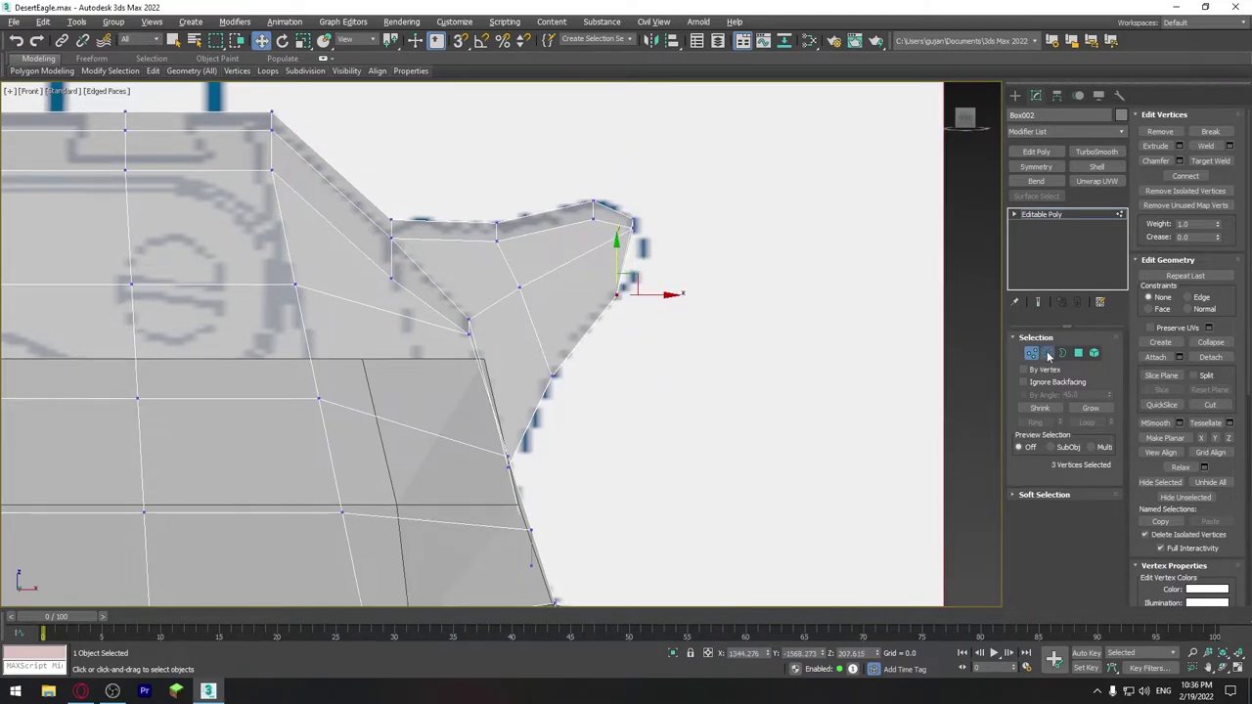
{"action": "left_click", "coordinate": [1047, 353]}
{"action": "left_click", "coordinate": [1035, 421]}
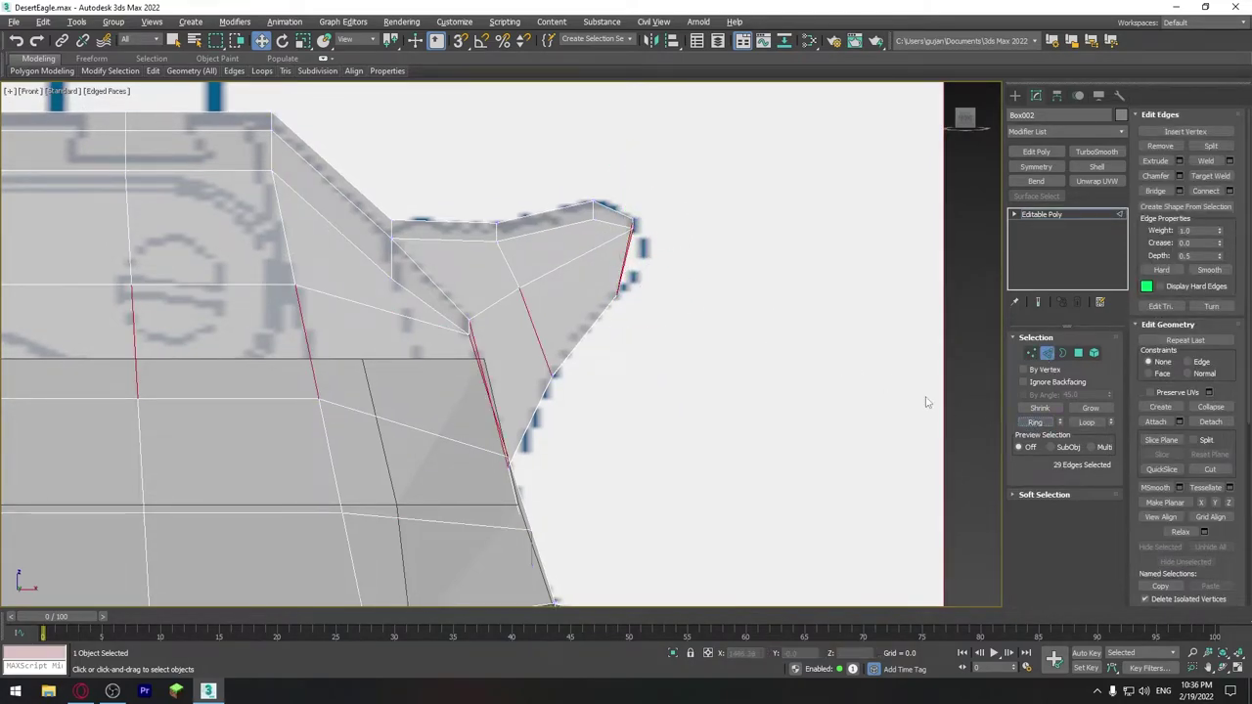
Connect the selected edge ring with a new loop across the hammer block.
{"action": "left_click", "coordinate": [1231, 190]}
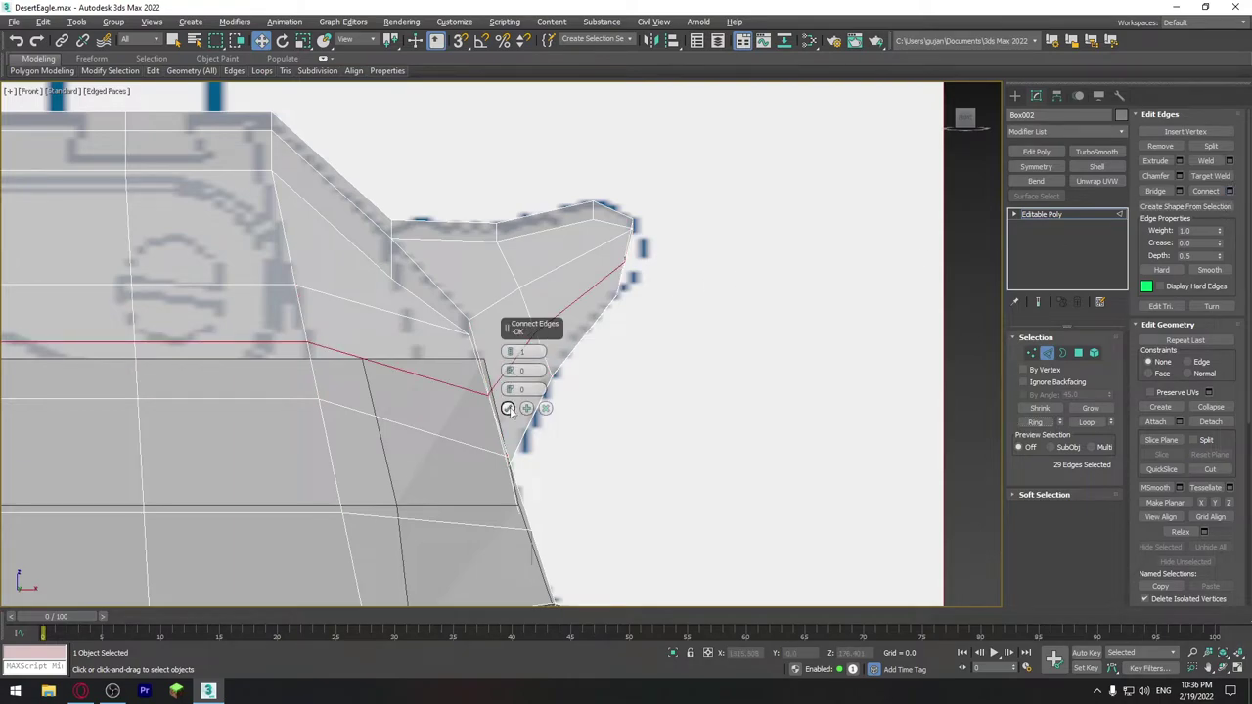
{"action": "left_click", "coordinate": [507, 409]}
{"action": "left_click", "coordinate": [1032, 353]}
{"action": "scroll", "coordinate": [622, 284], "scroll_direction": "up", "scroll_amount": 3}
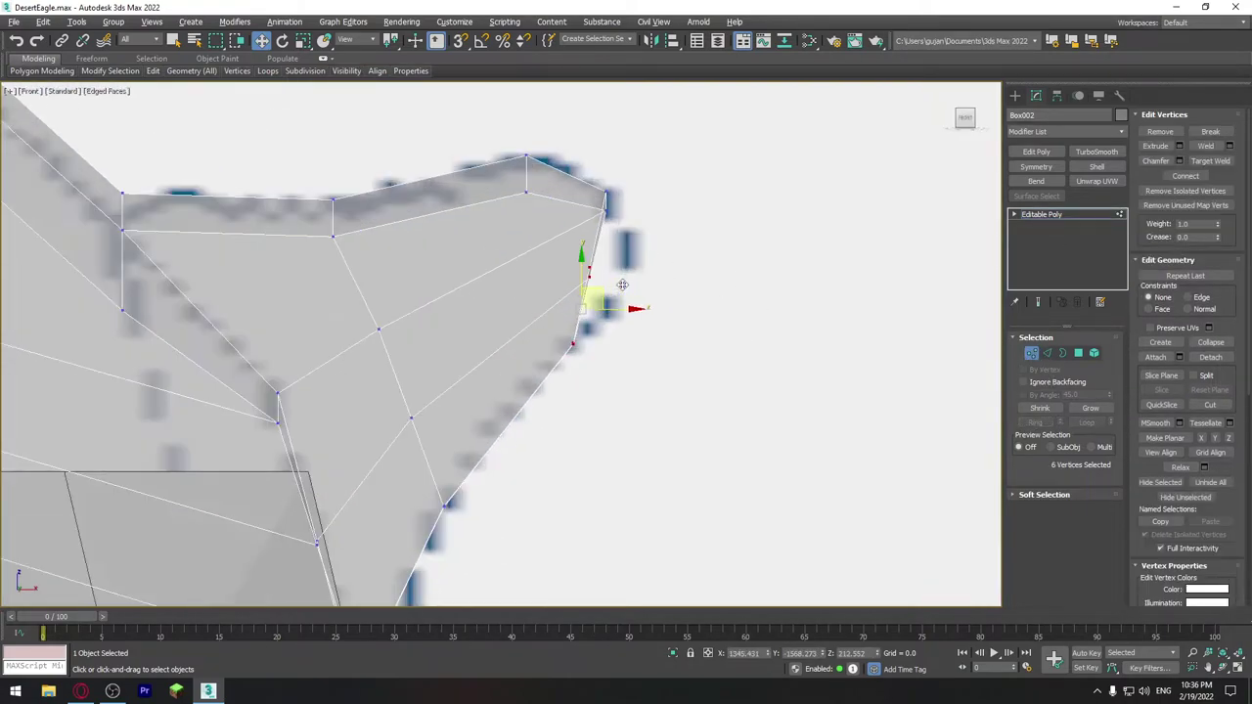
{"action": "left_click", "coordinate": [681, 303]}
Move the rear tip vertices right onto the outline and return to the perspective view.
{"action": "left_click_drag", "start_coordinate": [641, 287], "coordinate": [687, 287]}
{"action": "scroll", "coordinate": [641, 342], "scroll_direction": "down", "scroll_amount": 3}
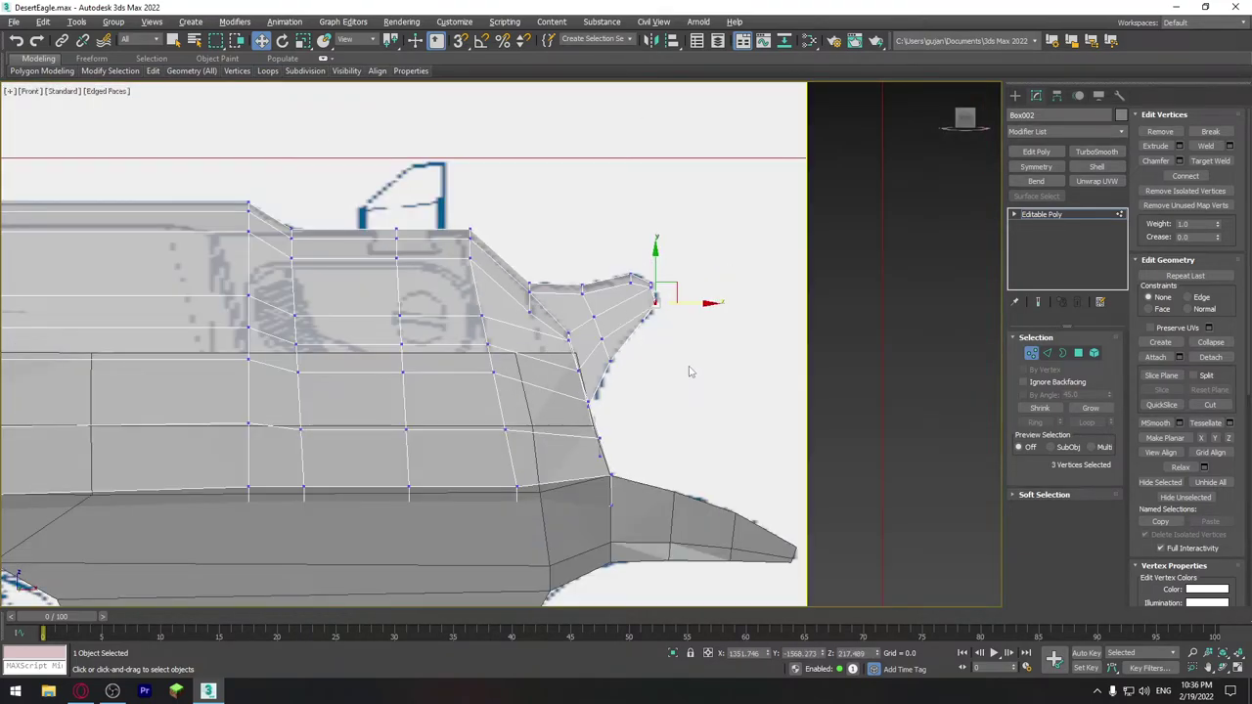
{"action": "key", "text": "p"}
{"action": "mouse_move", "coordinate": [689, 369]}
{"action": "middle_mouse_down", "text": "alt"}
{"action": "mouse_move", "coordinate": [555, 477]}
{"action": "mouse_move", "coordinate": [605, 370]}
{"action": "middle_mouse_up", "text": "alt"}
{"action": "scroll", "coordinate": [605, 369], "scroll_direction": "up", "scroll_amount": 3}
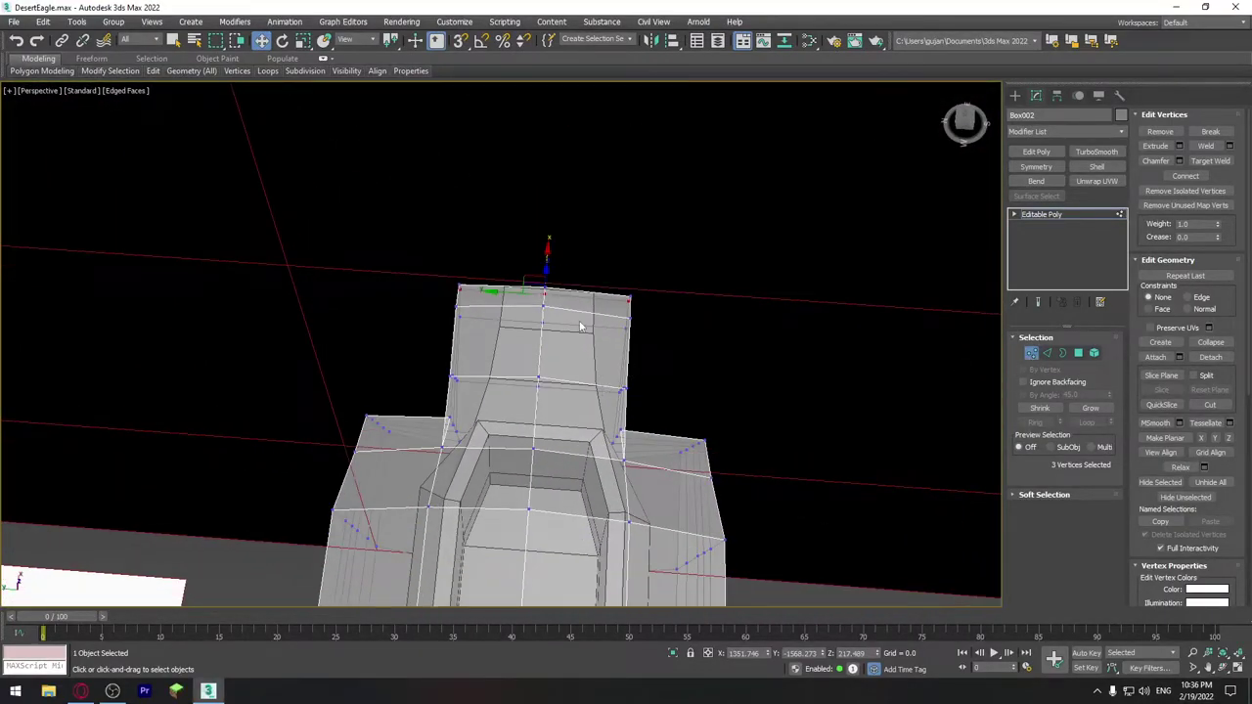
Scale the hammer block's top vertices inward in two passes so it tapers narrower than the slide.
{"action": "middle_click_drag", "start_coordinate": [665, 352], "coordinate": [619, 337], "text": "alt"}
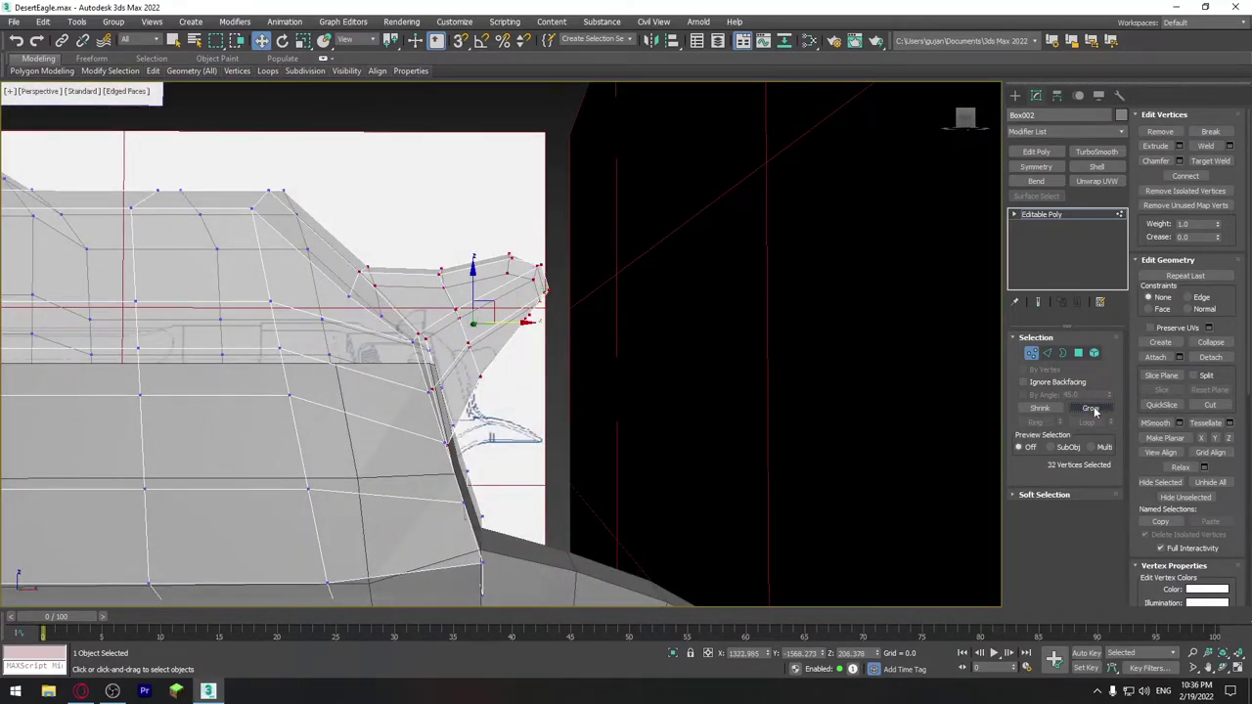
{"action": "middle_click_drag", "start_coordinate": [523, 394], "coordinate": [603, 463], "text": "alt"}
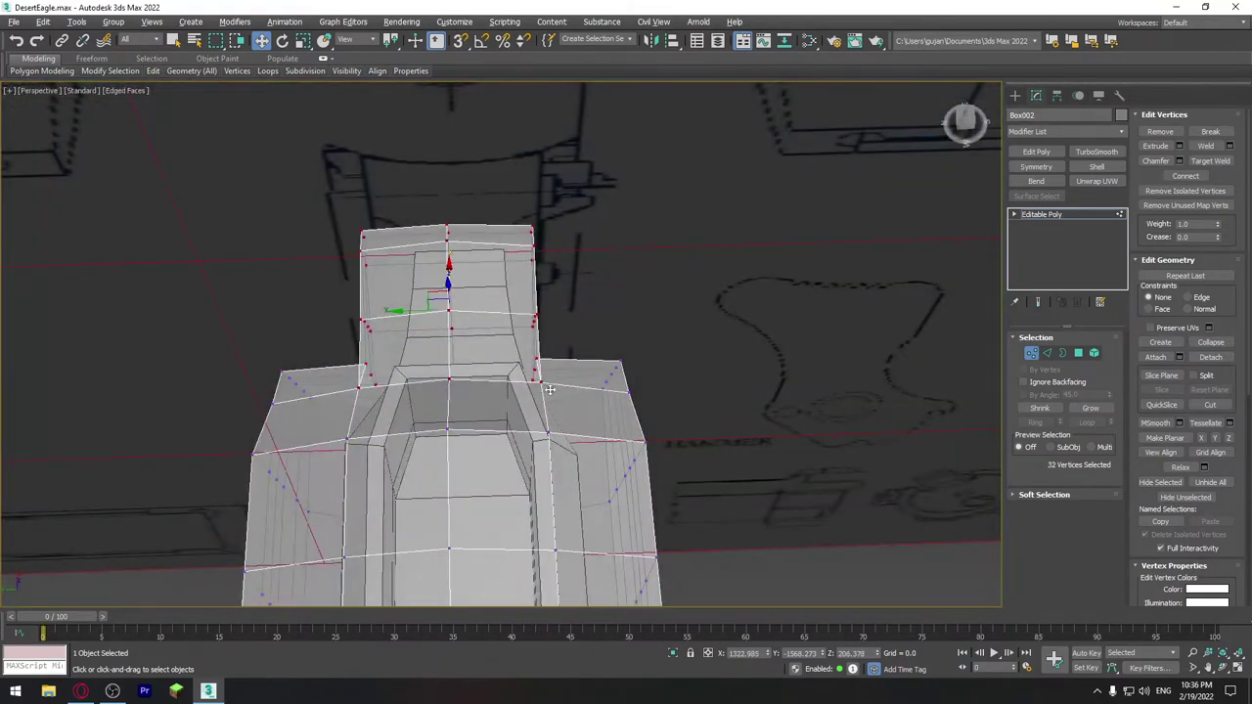
{"action": "middle_click_drag", "start_coordinate": [550, 389], "coordinate": [479, 307], "text": "alt"}
{"action": "key", "text": "r"}
{"action": "left_click_drag", "start_coordinate": [396, 313], "coordinate": [406, 308]}
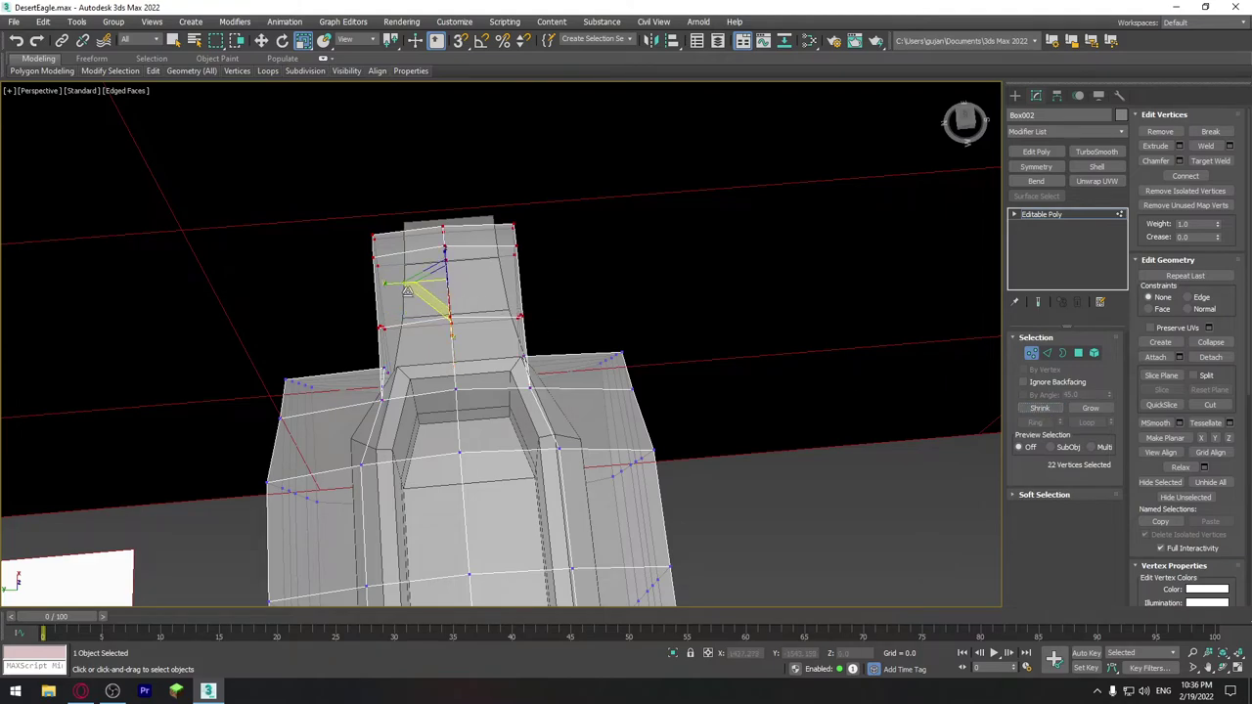
{"action": "left_click_drag", "start_coordinate": [407, 290], "coordinate": [415, 284]}
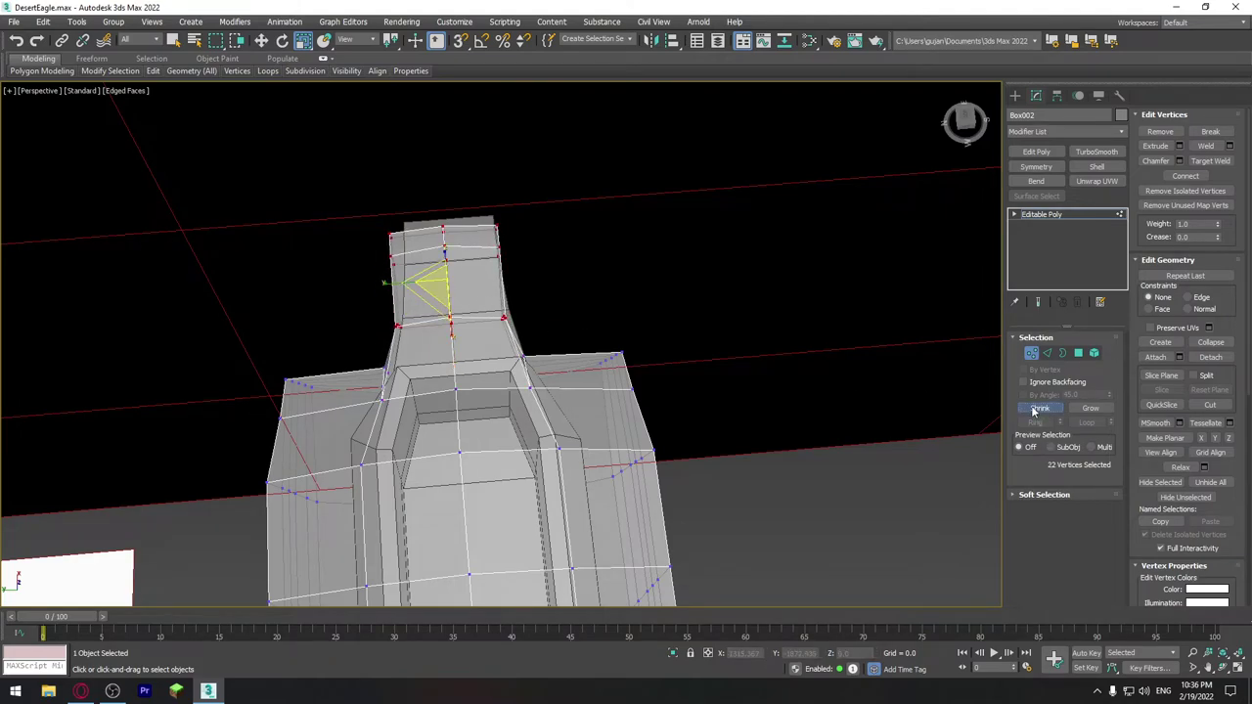